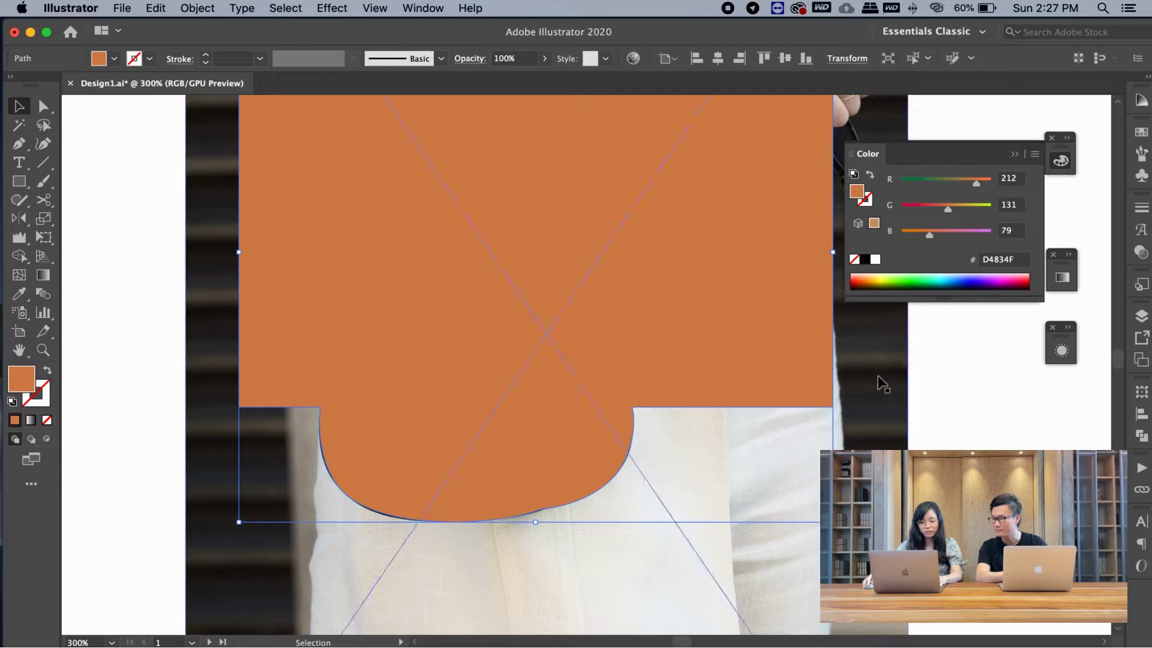
Clip the handbag photo to the orange shape with Ctrl+7, then zoom out to view the cut-out
key(a)
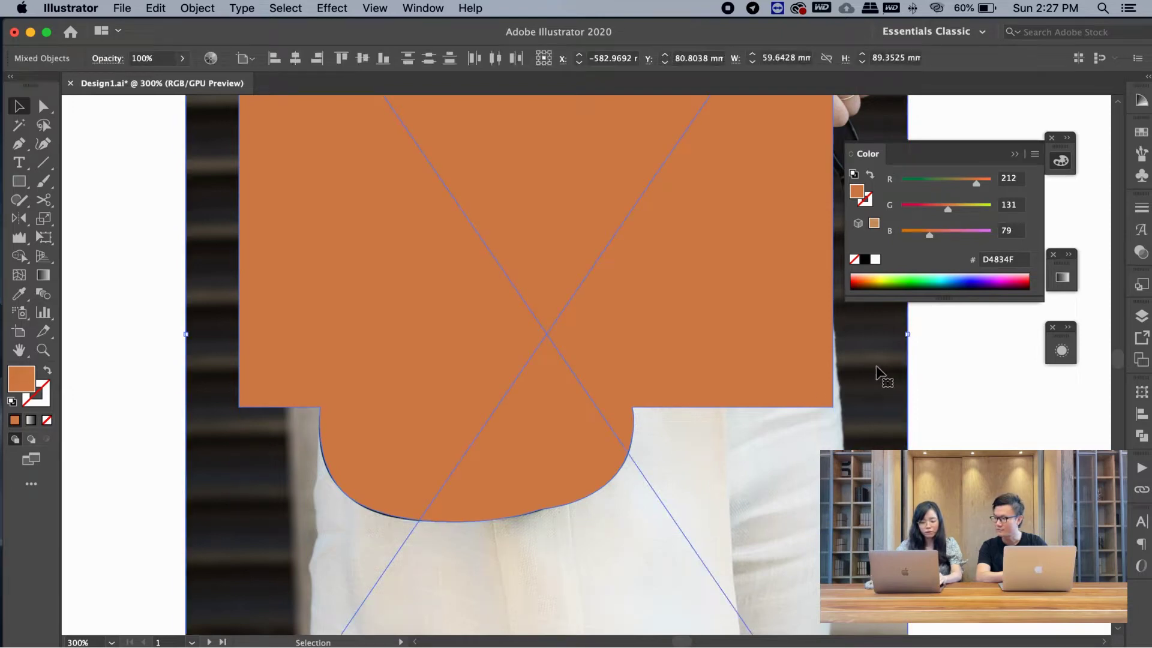
key(ctrl+7)
click(939, 412)
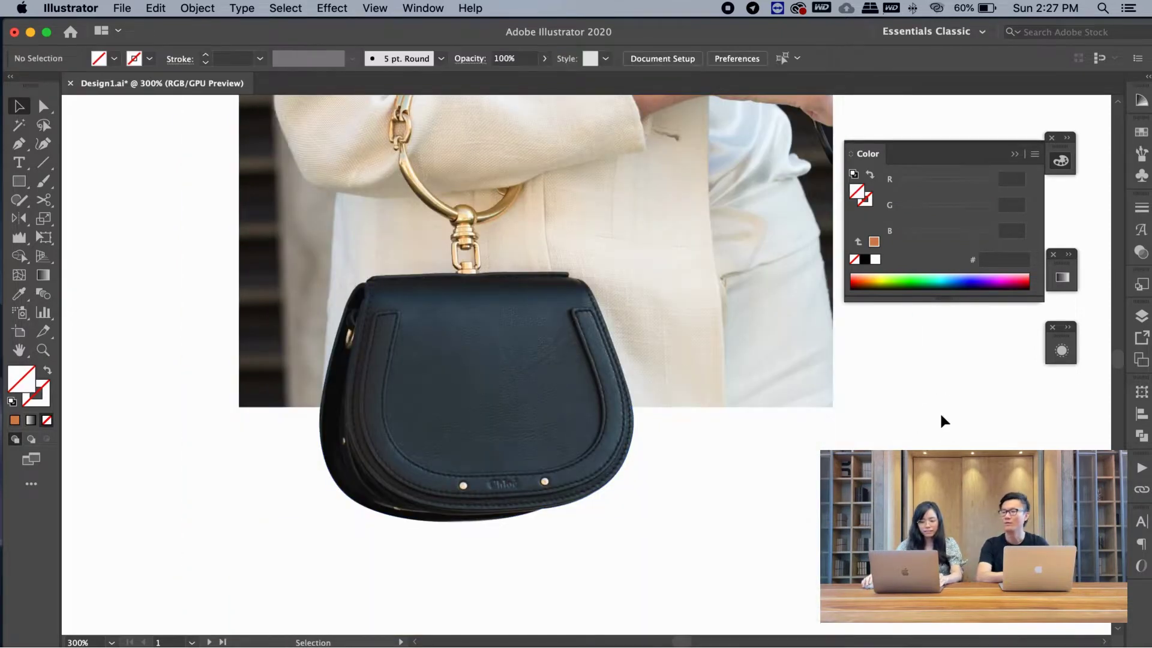
key(ctrl+minus)
drag(915, 437, 391, 348)
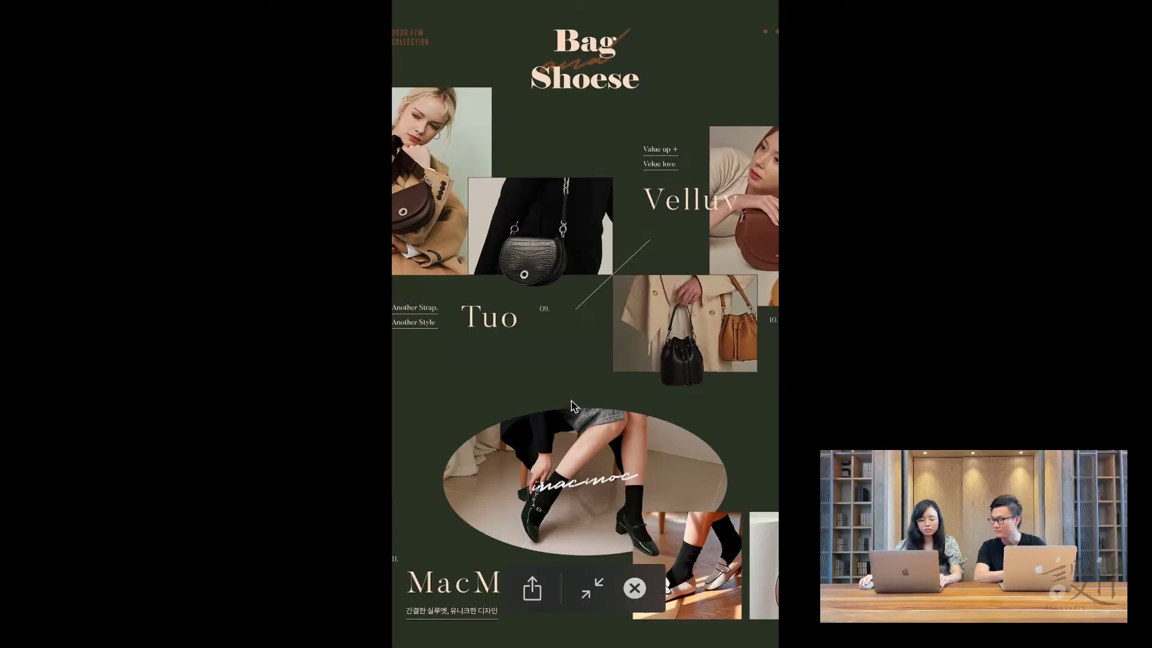
Zoom and scroll through the Bag and Shoese layout's Tuo, Velluv and macMoc sections in Quick Look
scroll(573, 399, up, 3)
scroll(579, 393, up, 3)
scroll(581, 393, up, 1)
scroll(591, 394, up, 5)
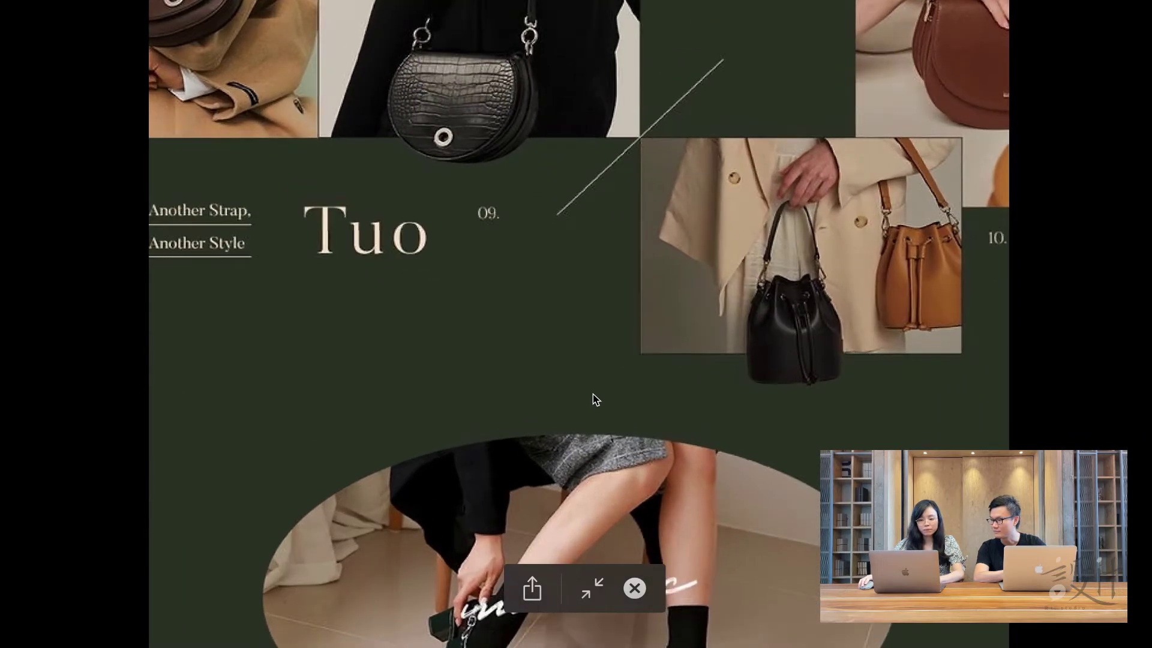
scroll(588, 391, up, 3)
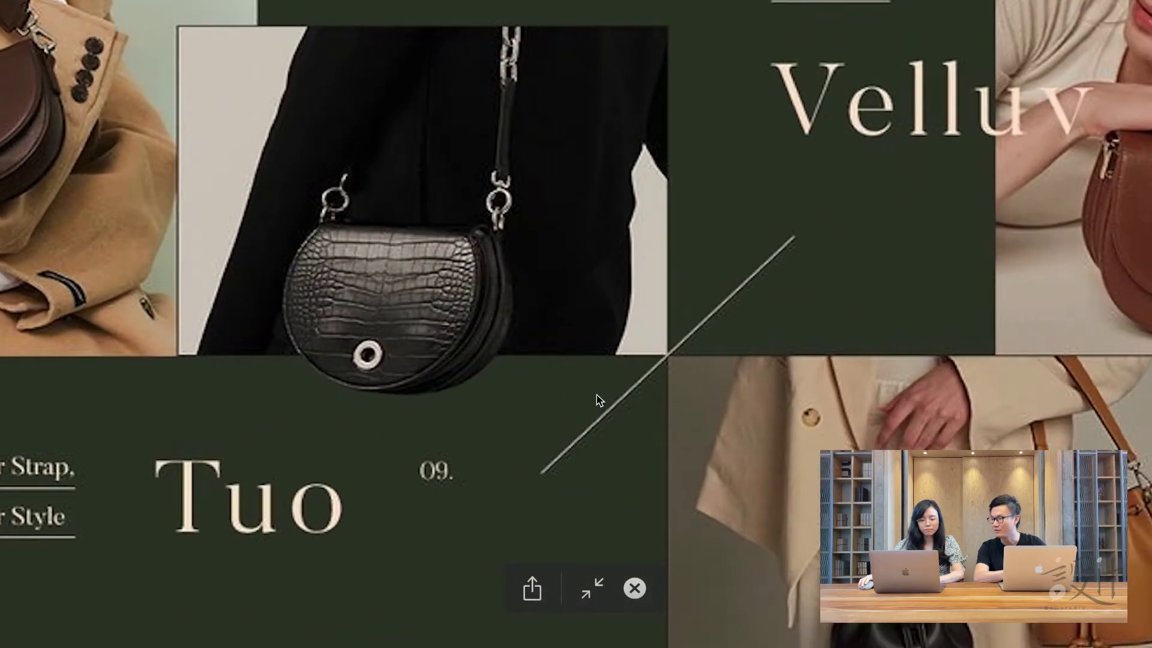
scroll(597, 395, down, 5)
scroll(589, 401, up, 4)
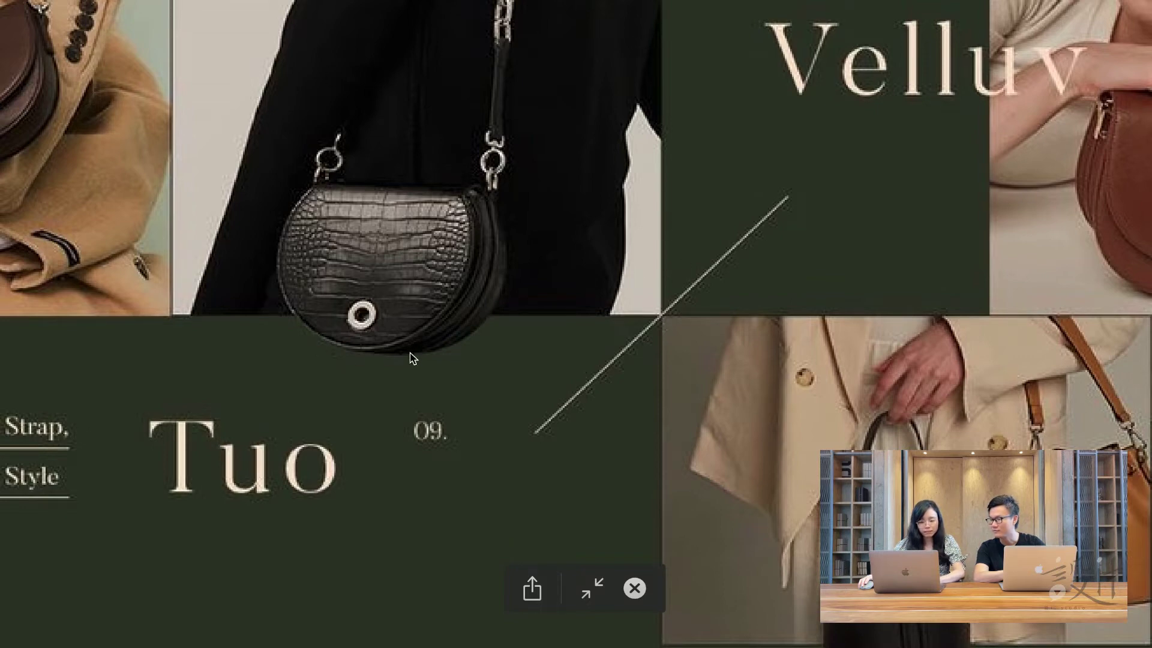
scroll(283, 287, up, 3)
scroll(283, 287, down, 6)
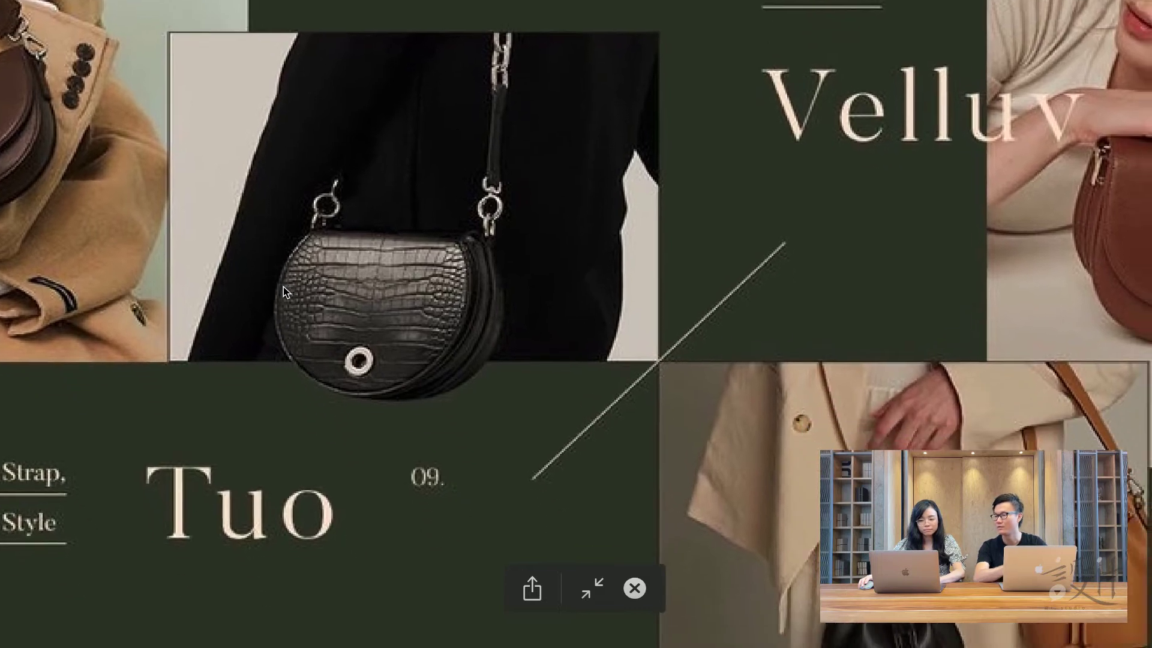
scroll(283, 287, up, 1)
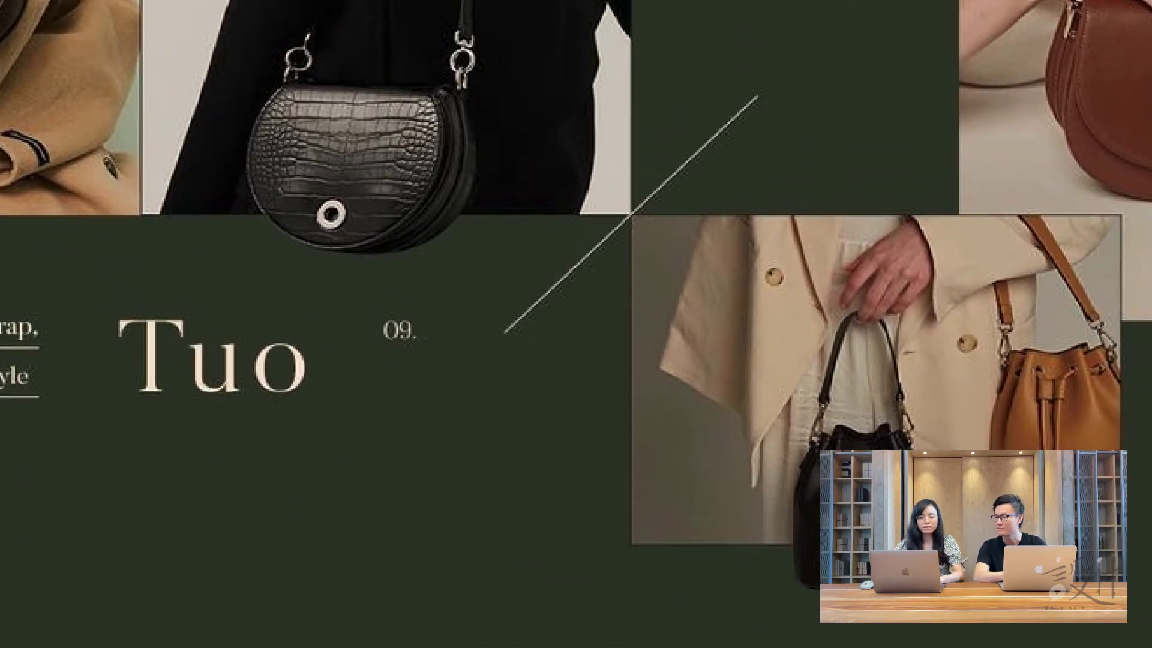
scroll(726, 430, down, 2)
scroll(725, 430, down, 1)
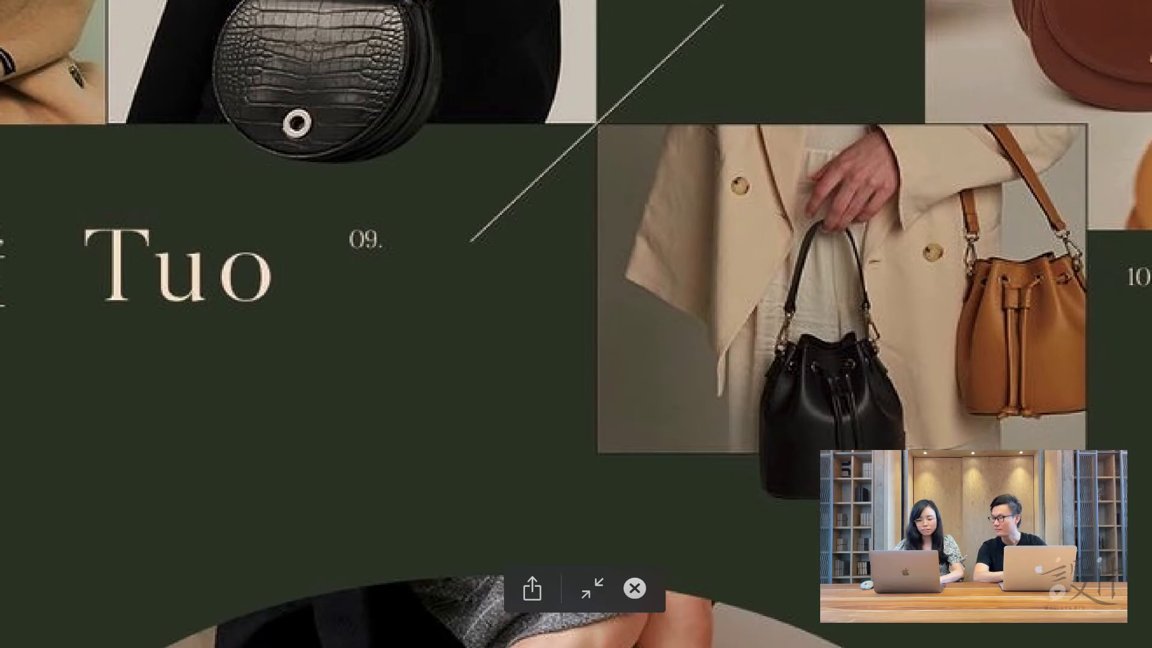
scroll(952, 255, down, 2)
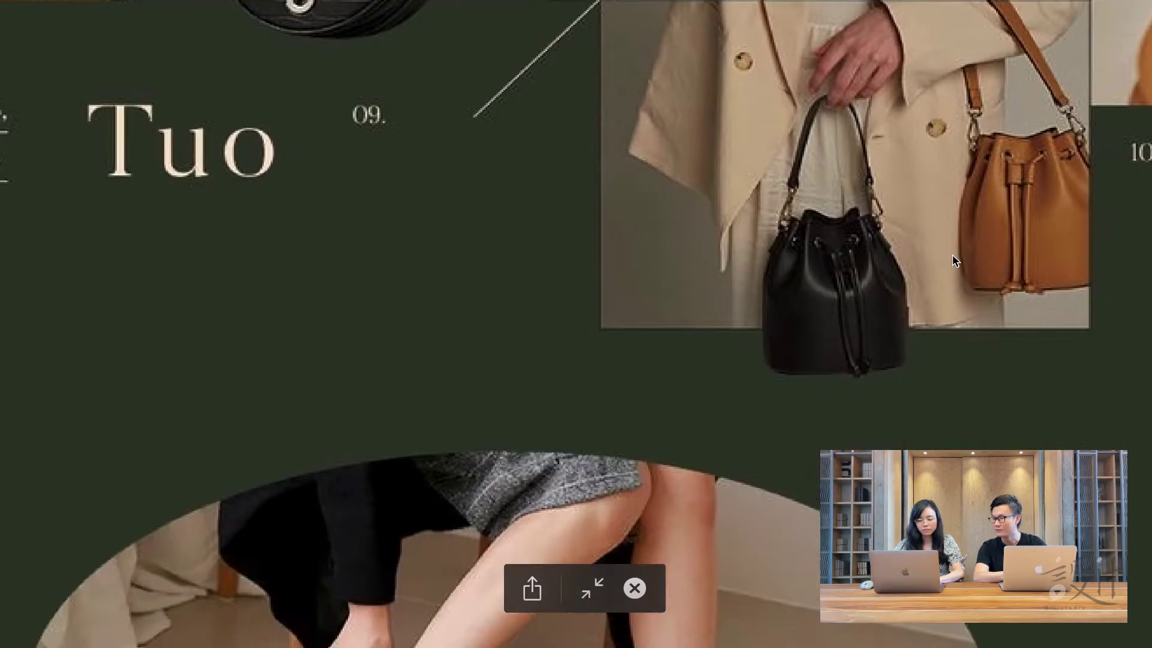
scroll(952, 254, down, 7)
scroll(952, 255, up, 1)
scroll(953, 254, up, 5)
scroll(954, 258, up, 3)
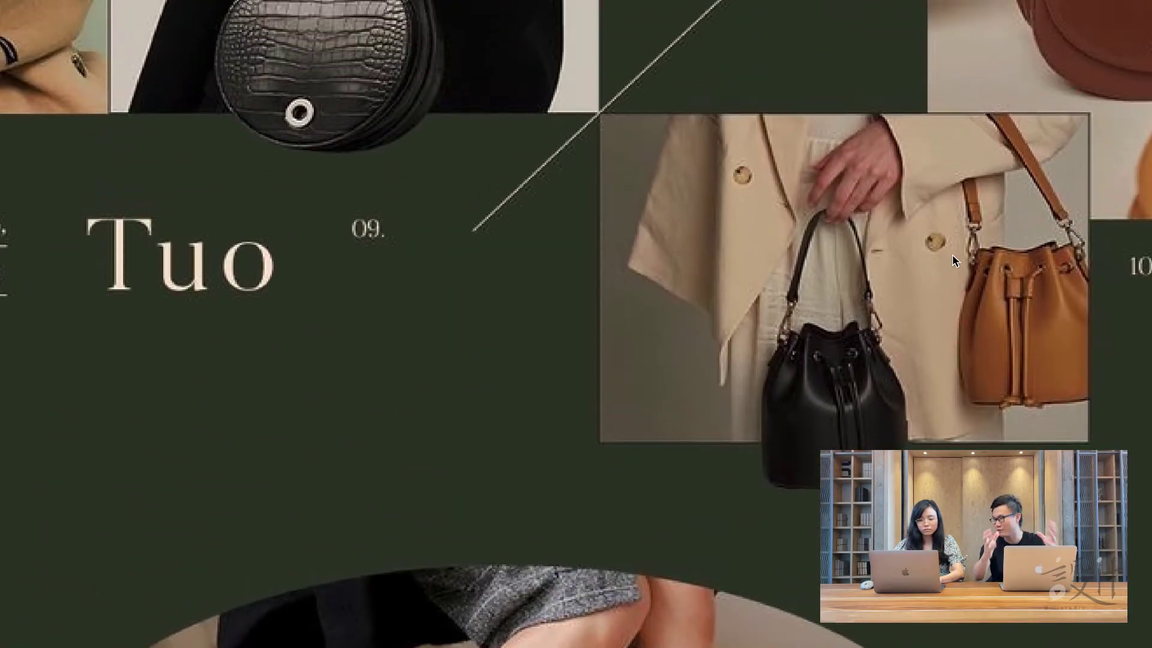
scroll(954, 258, down, 8)
scroll(954, 258, up, 4)
scroll(576, 333, up, 1)
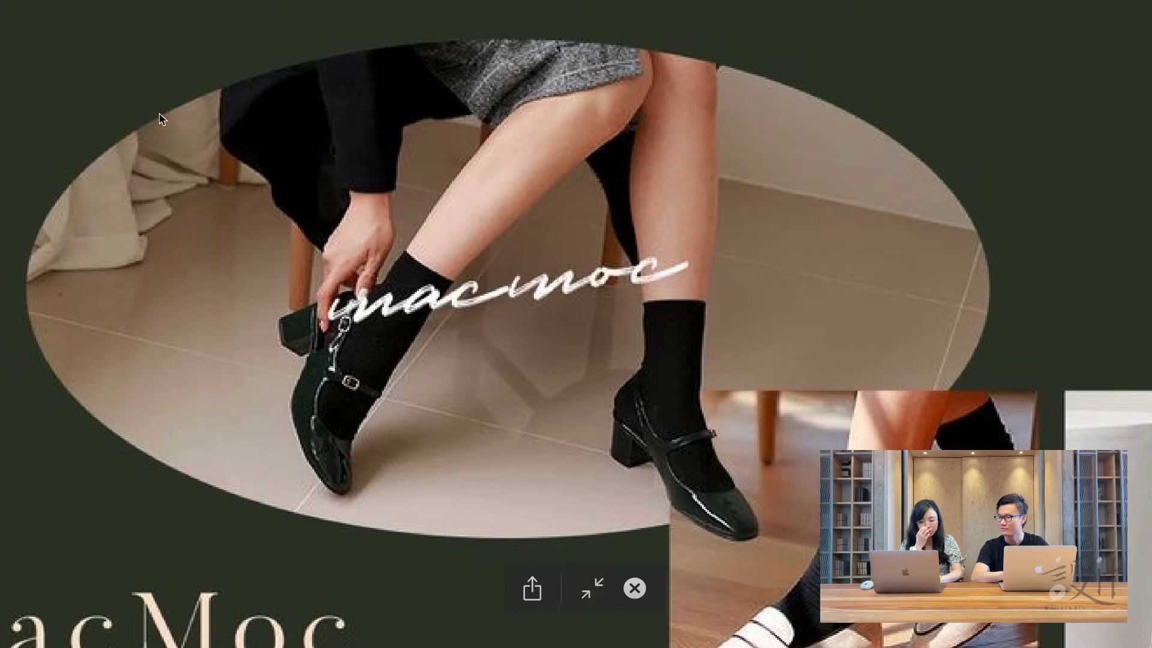
scroll(637, 442, down, 1)
scroll(637, 442, down, 3)
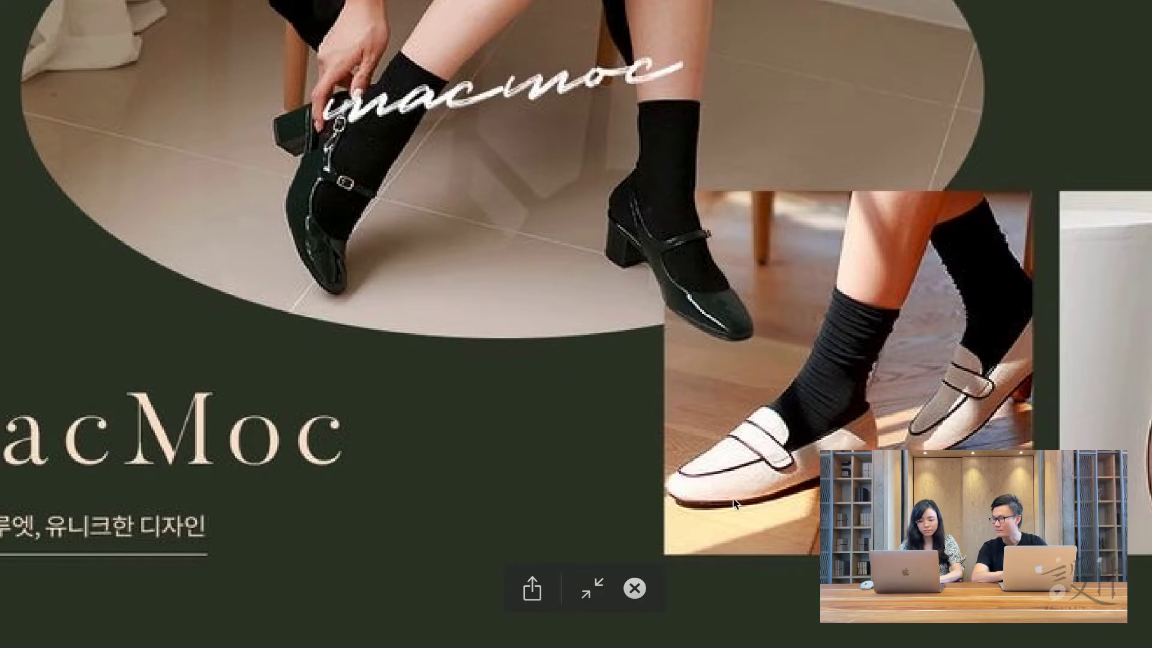
scroll(786, 369, down, 3)
scroll(786, 369, up, 2)
scroll(786, 368, up, 2)
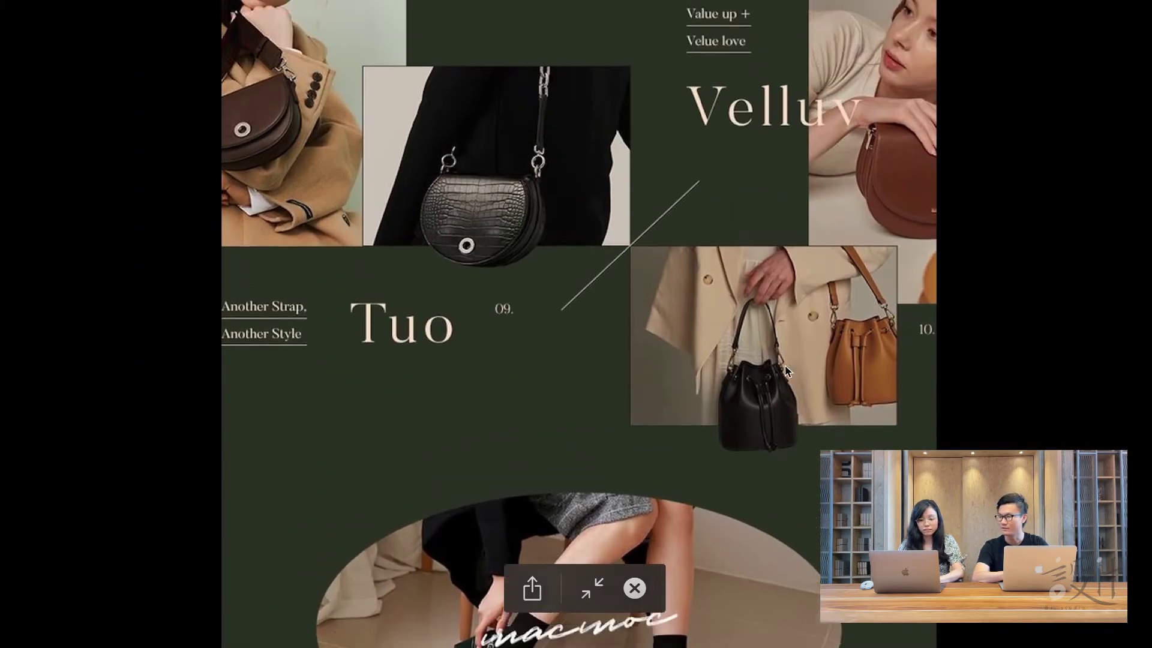
scroll(786, 369, up, 2)
scroll(785, 369, up, 2)
scroll(785, 369, up, 2)
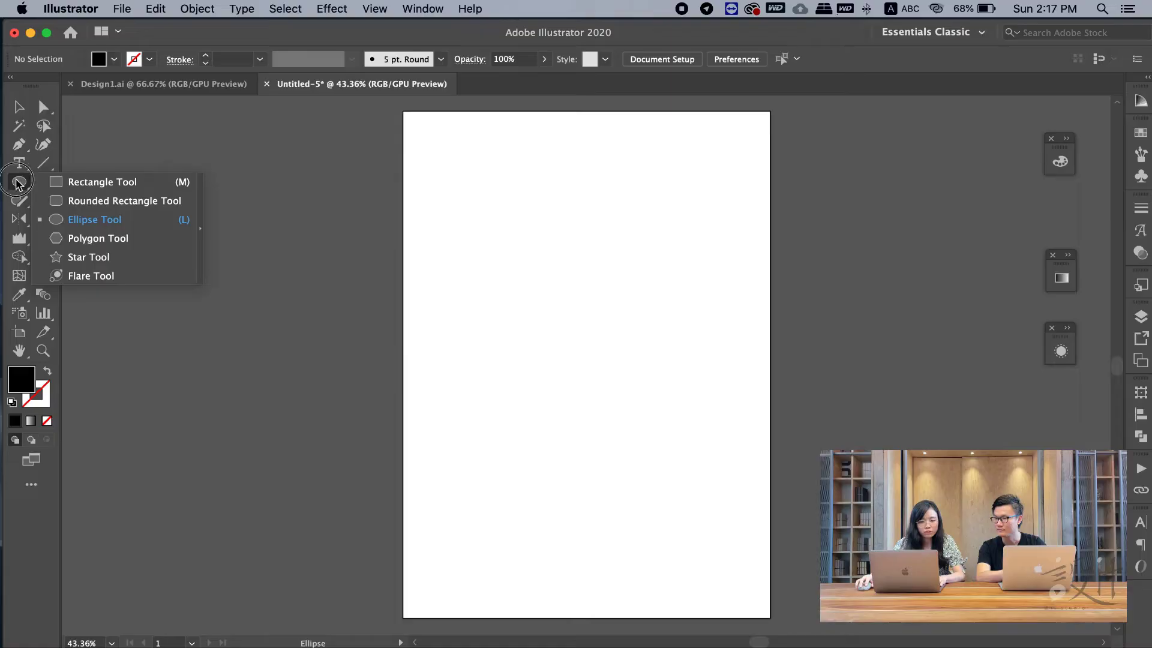
Draw a black filled circle and move it to the page's upper centre
drag(351, 204, 168, 380)
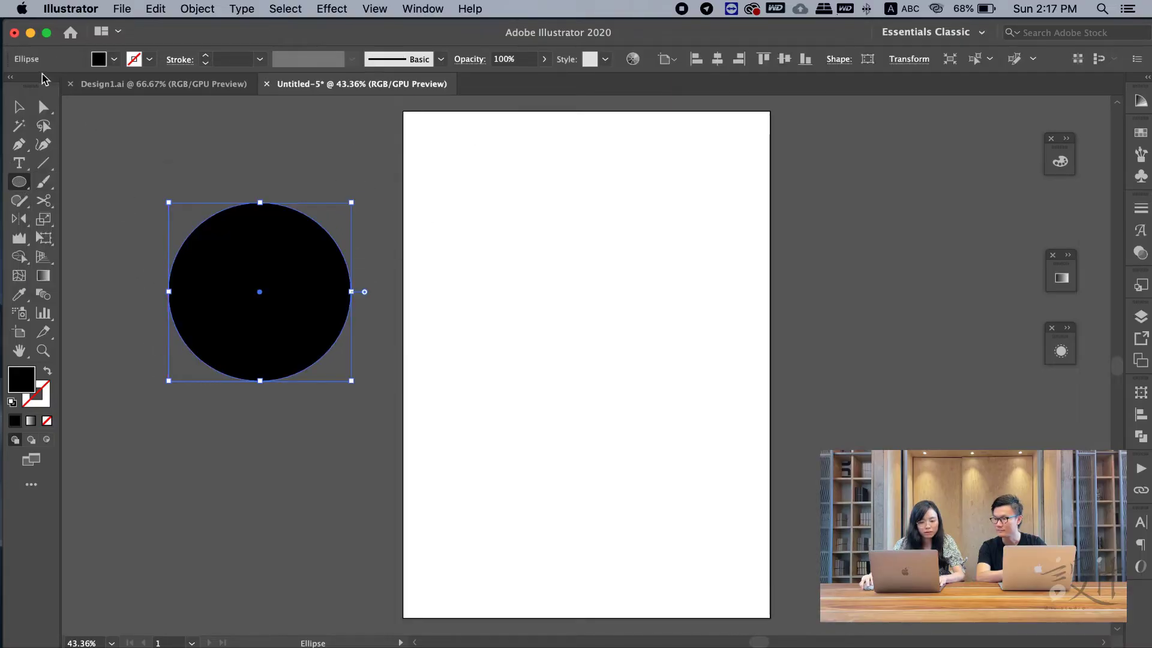
click(19, 108)
drag(239, 296, 562, 296)
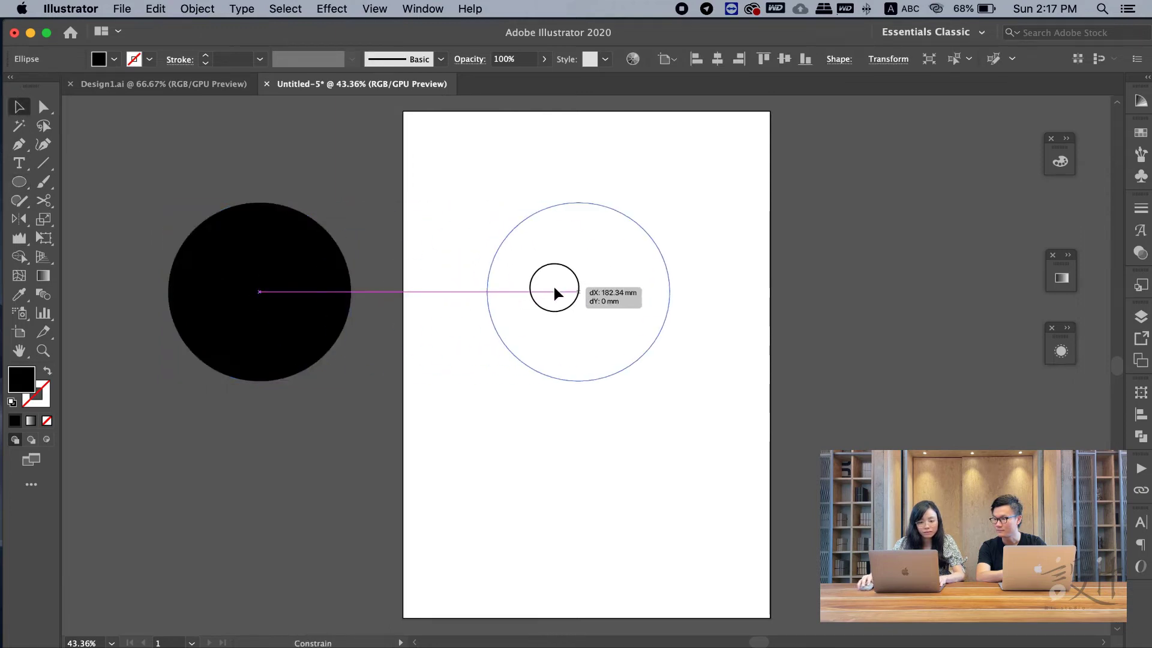
Drag the red lantern photo from the IT Studio folder into the Illustrator document
click(122, 8)
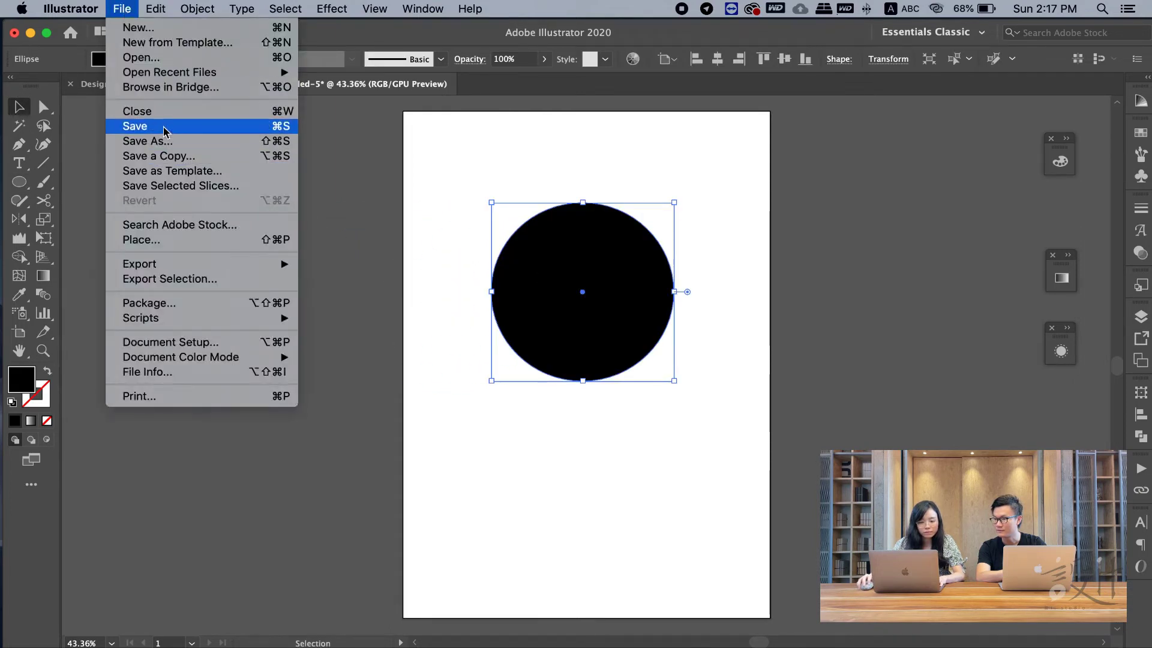
click(398, 245)
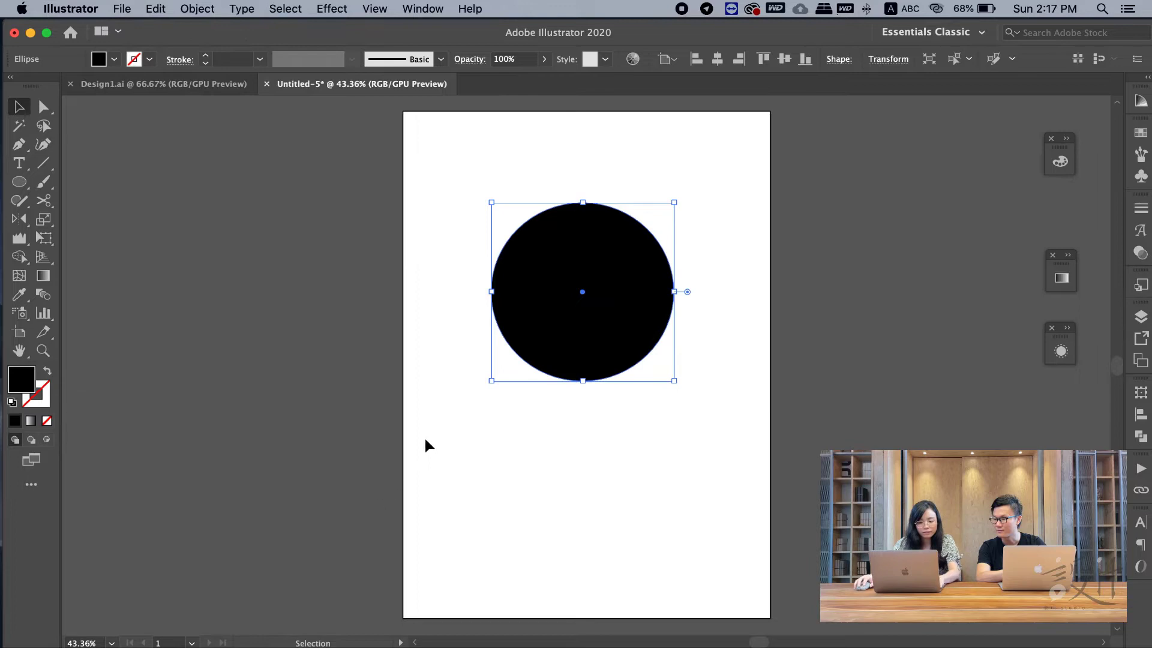
key(ctrl+Up)
click(684, 206)
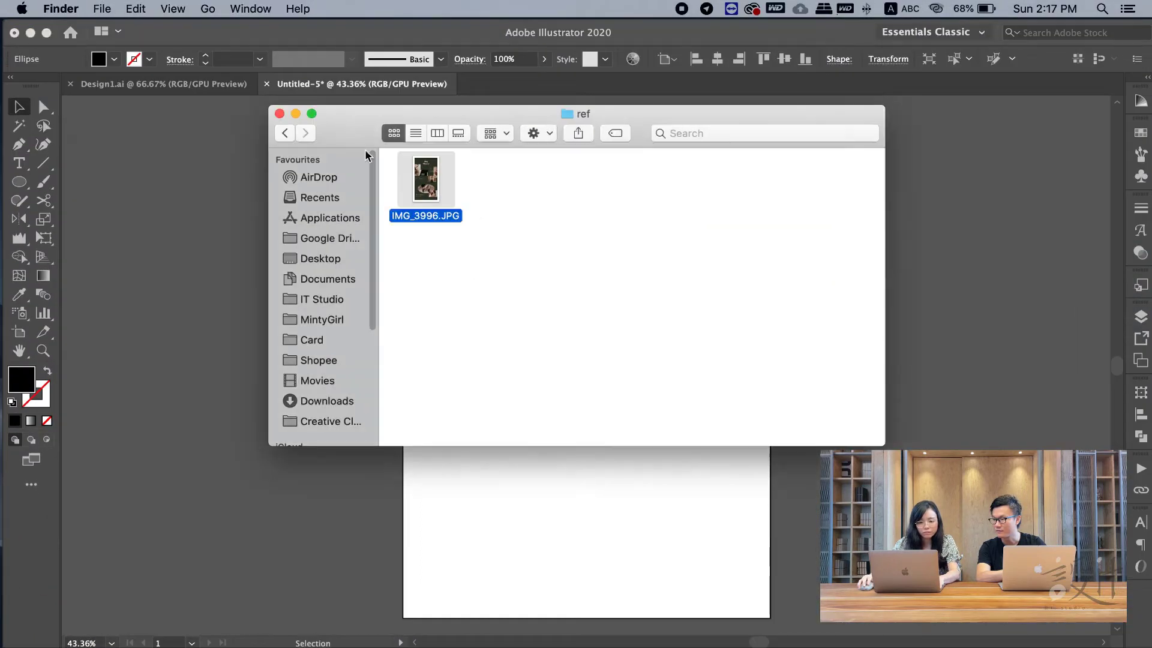
click(285, 133)
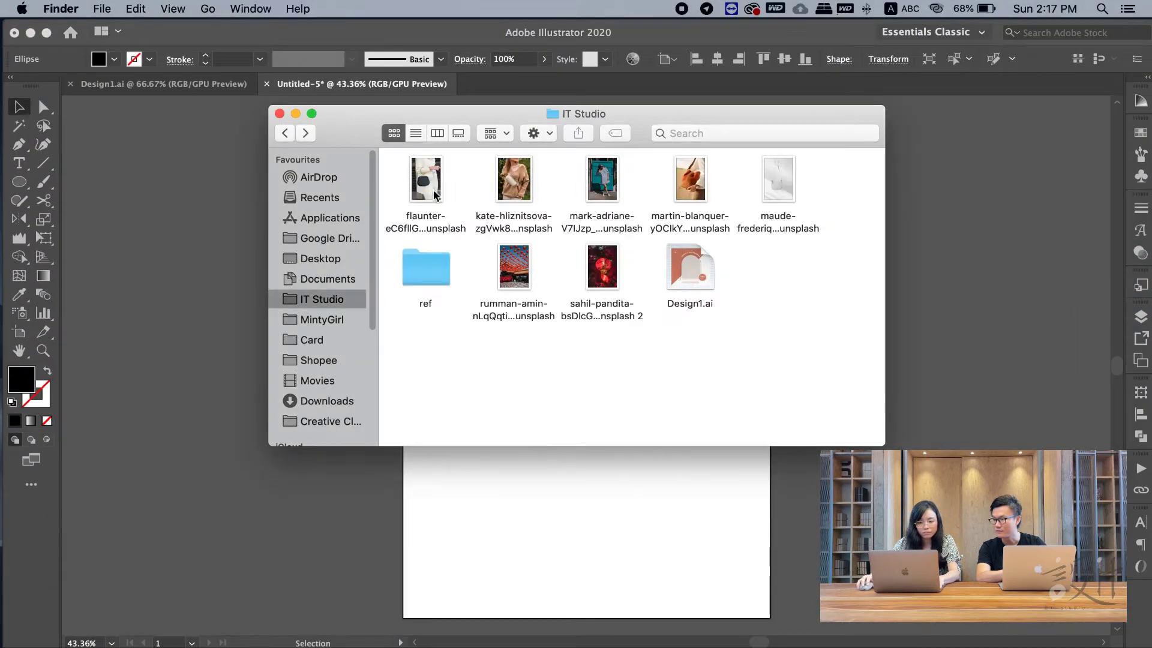
drag(517, 270, 489, 504)
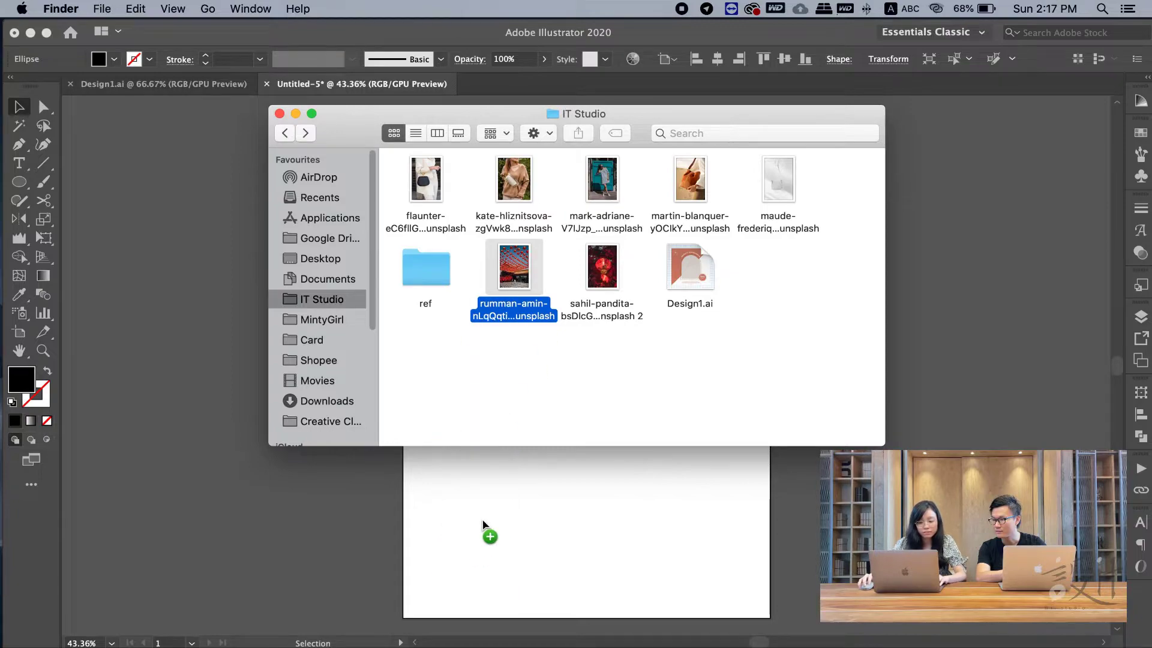
scroll(568, 344, down, 2)
Shrink the lantern photo and move it onto the page over the circle
scroll(568, 345, down, 2)
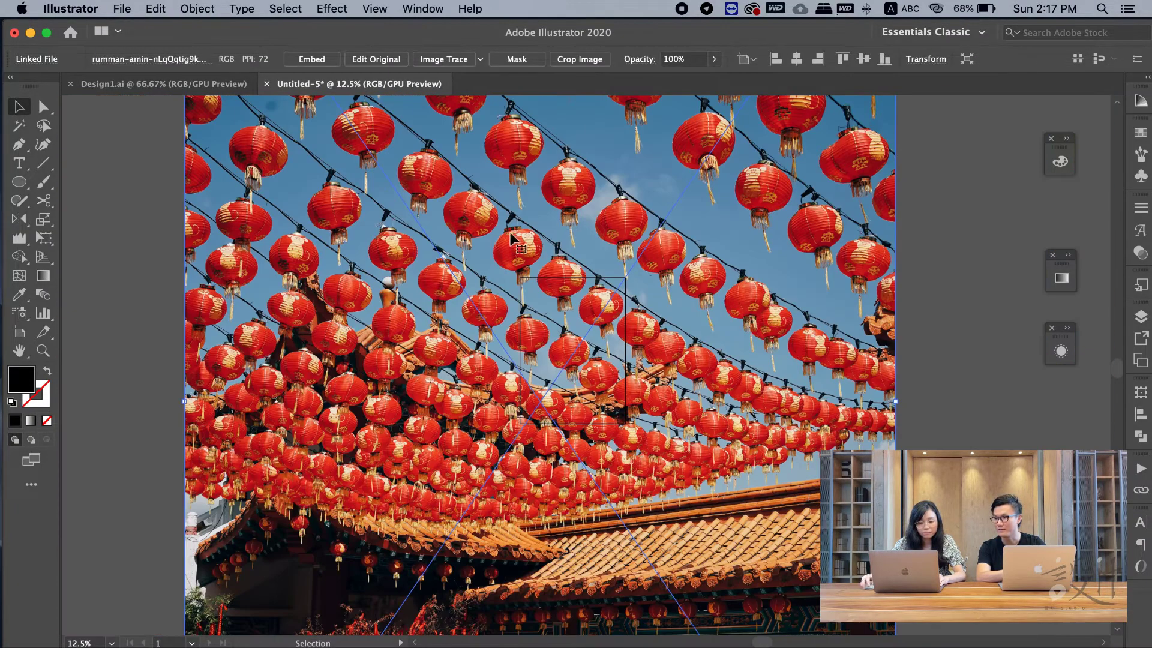
drag(181, 396, 547, 365)
scroll(486, 420, up, 3)
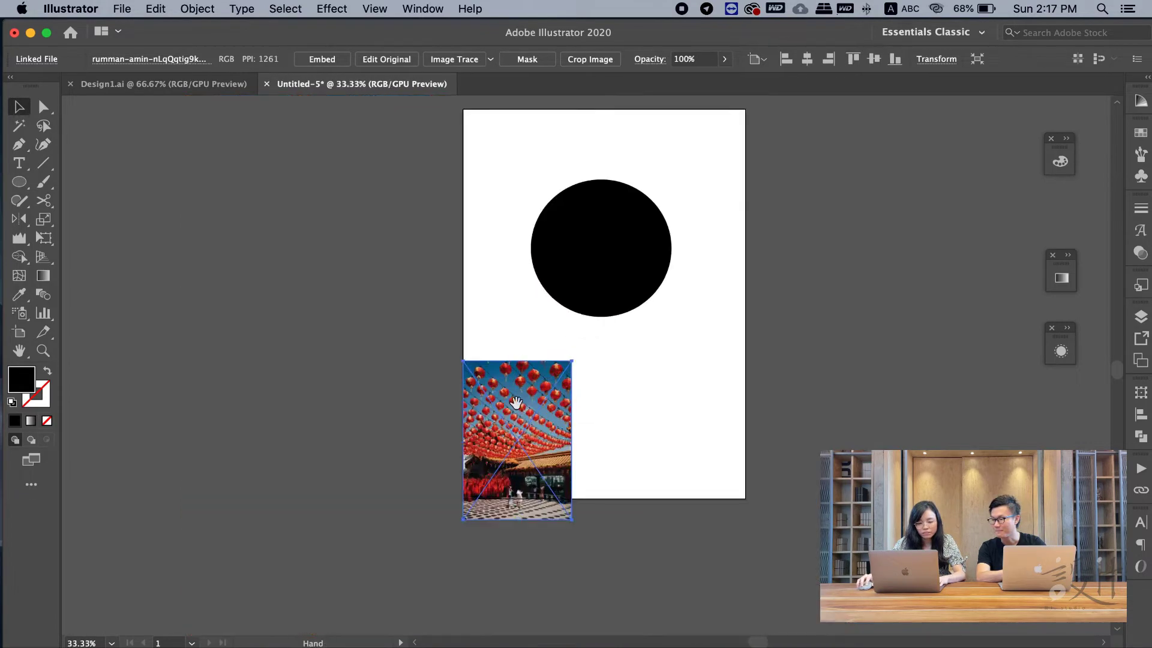
scroll(486, 419, right, 2)
drag(456, 453, 549, 270)
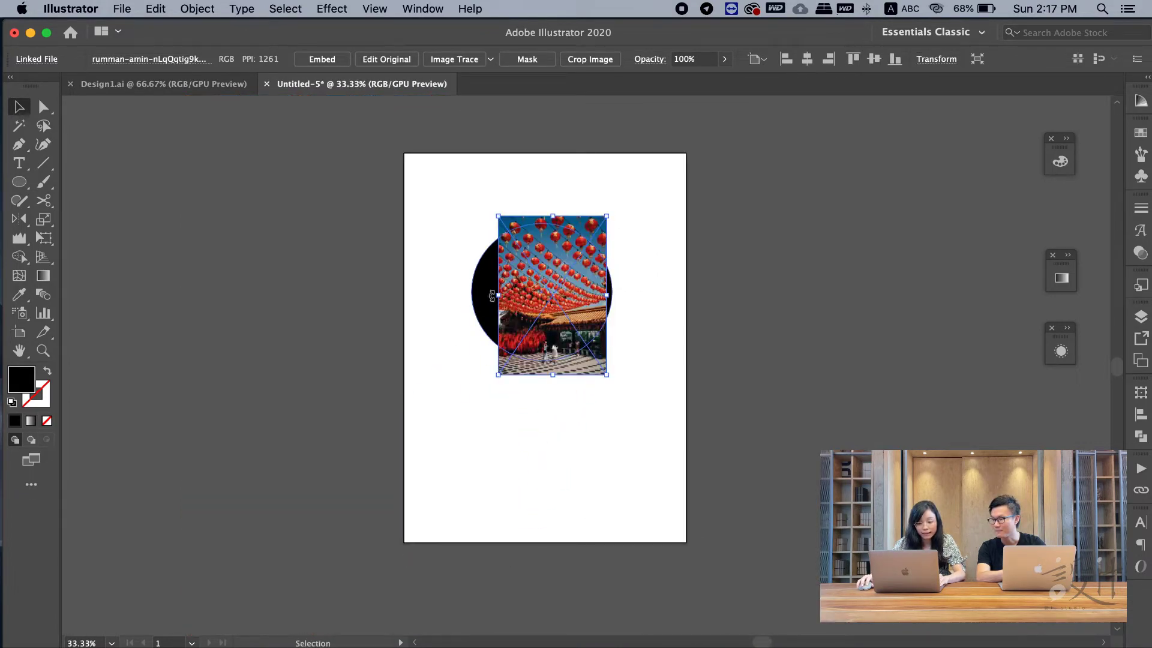
drag(492, 295, 552, 289)
Undo the accidental edits, shift the photo left to reveal the circle, then select the circle
key(Delete)
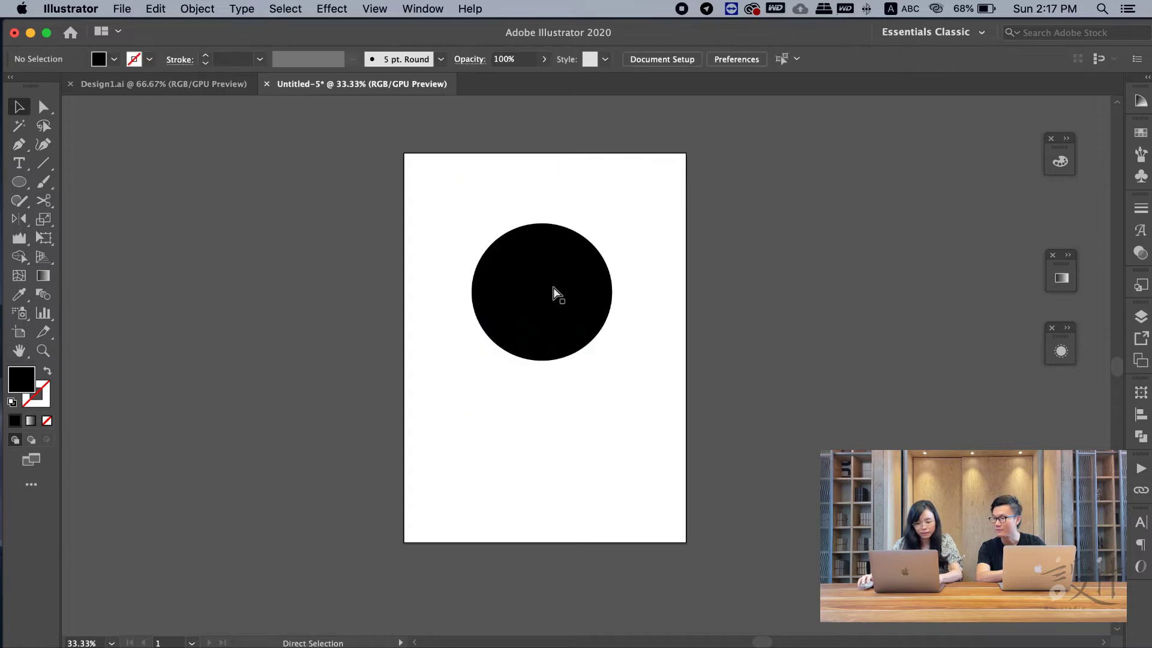
key(ctrl+z)
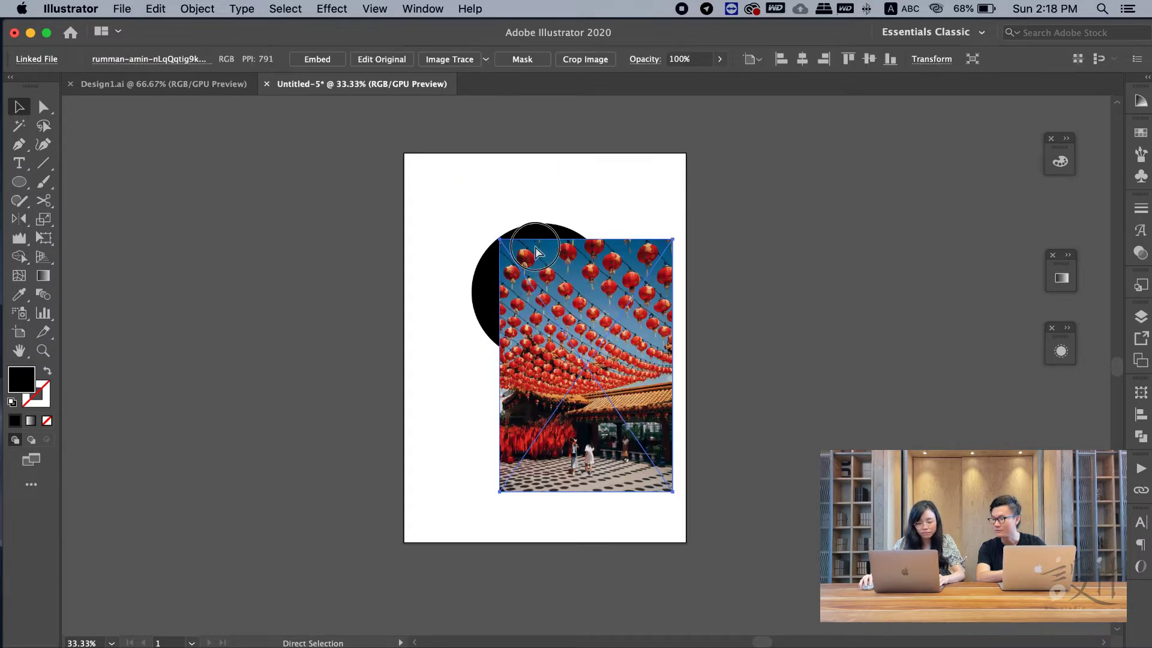
key(ctrl+z)
key(ctrl+z)
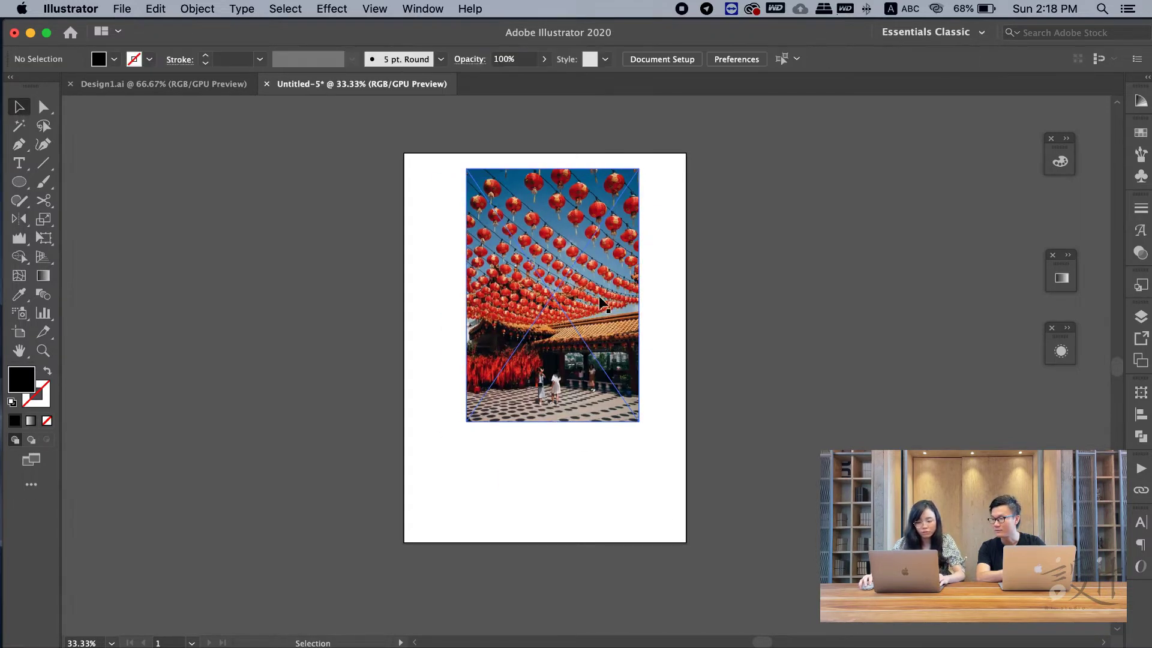
click(576, 279)
drag(576, 279, 458, 278)
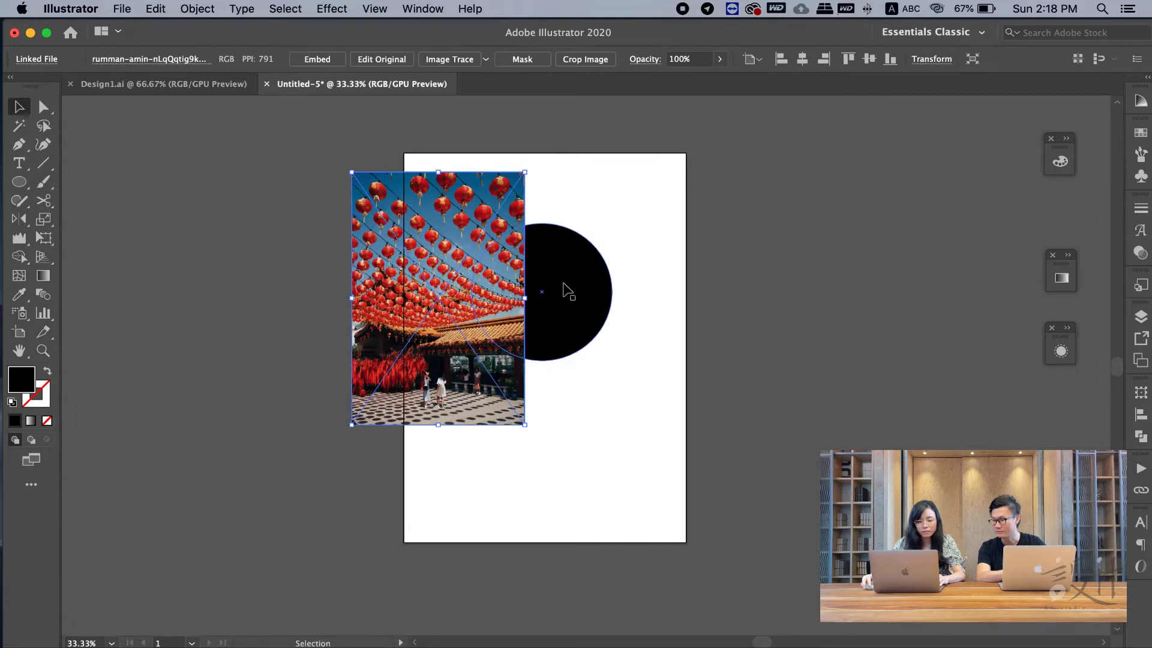
click(332, 246)
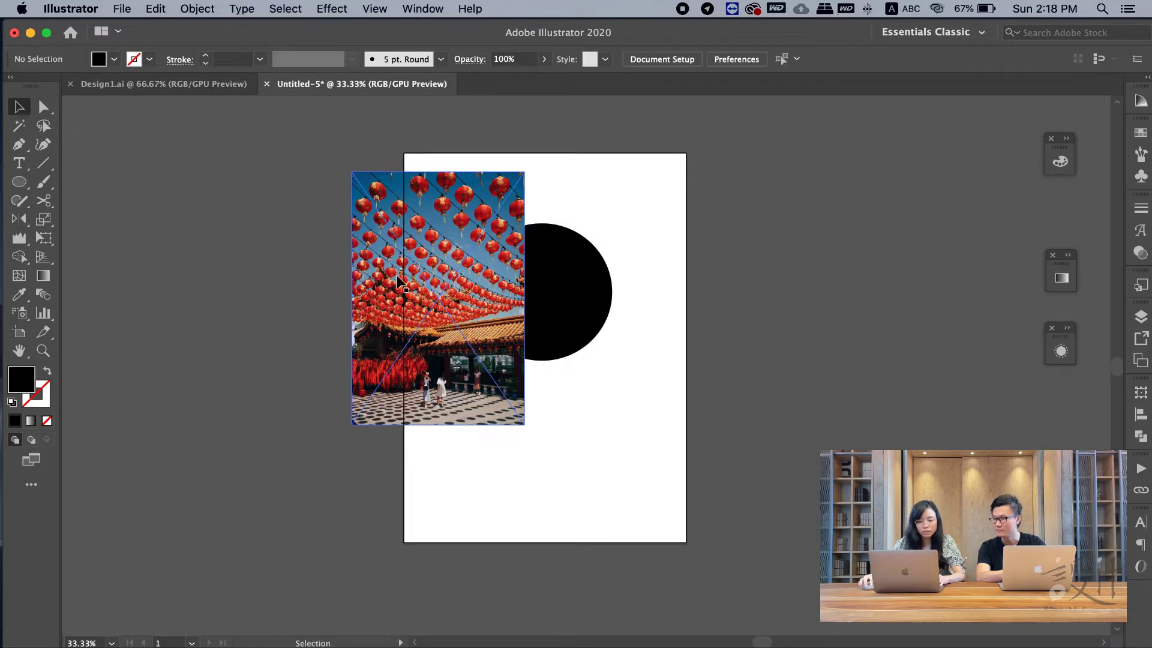
click(553, 279)
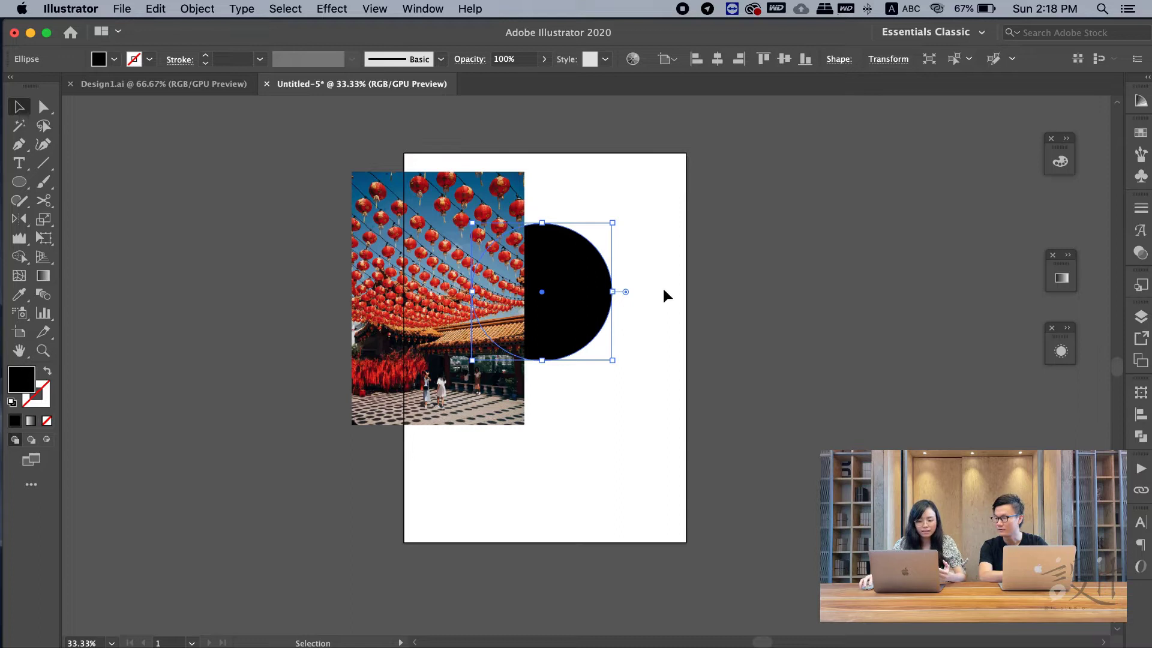
Bring the black circle to the front and horizontally centre it with the lantern photo
right_click(574, 280)
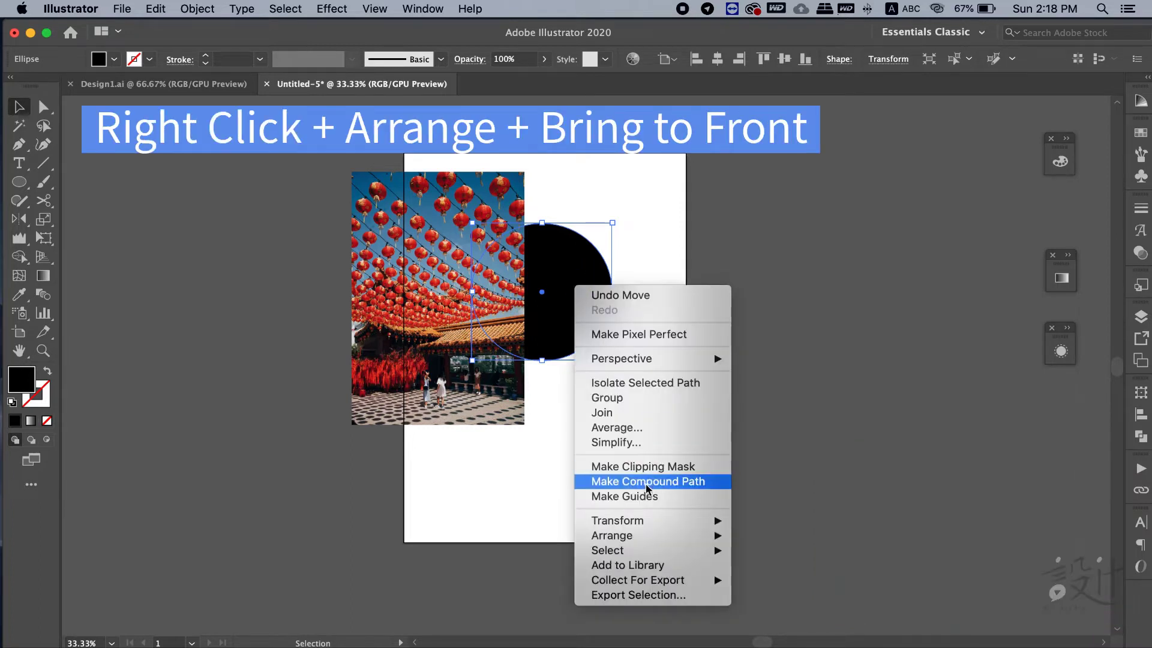
mouse_move(612, 535)
click(784, 537)
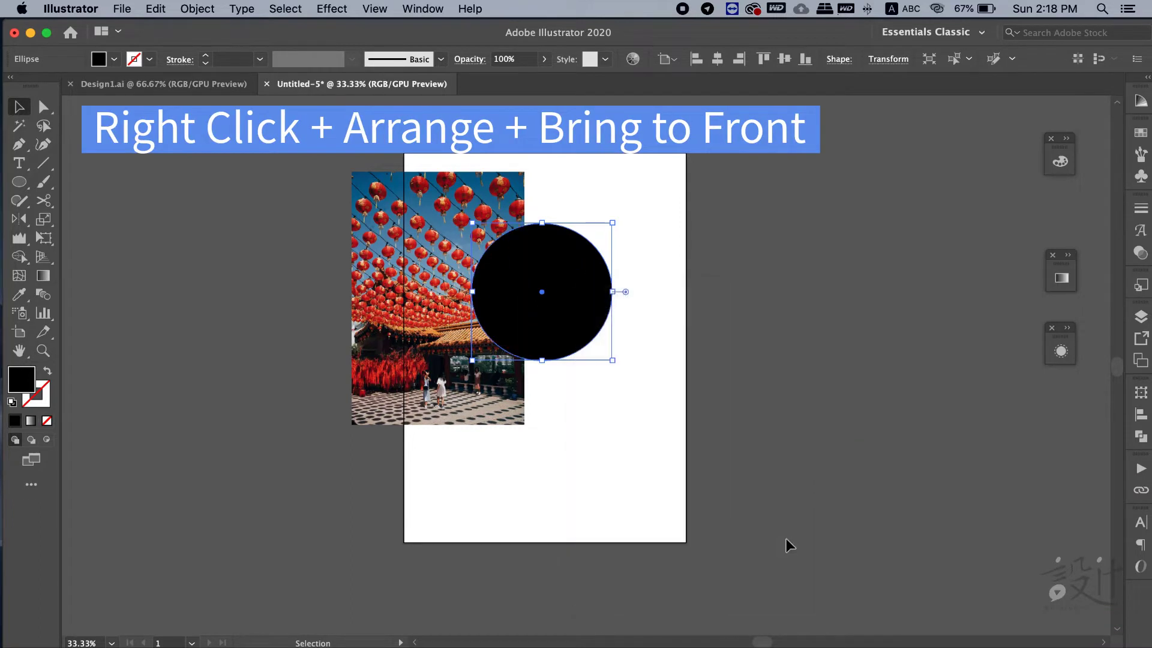
drag(627, 384, 512, 136)
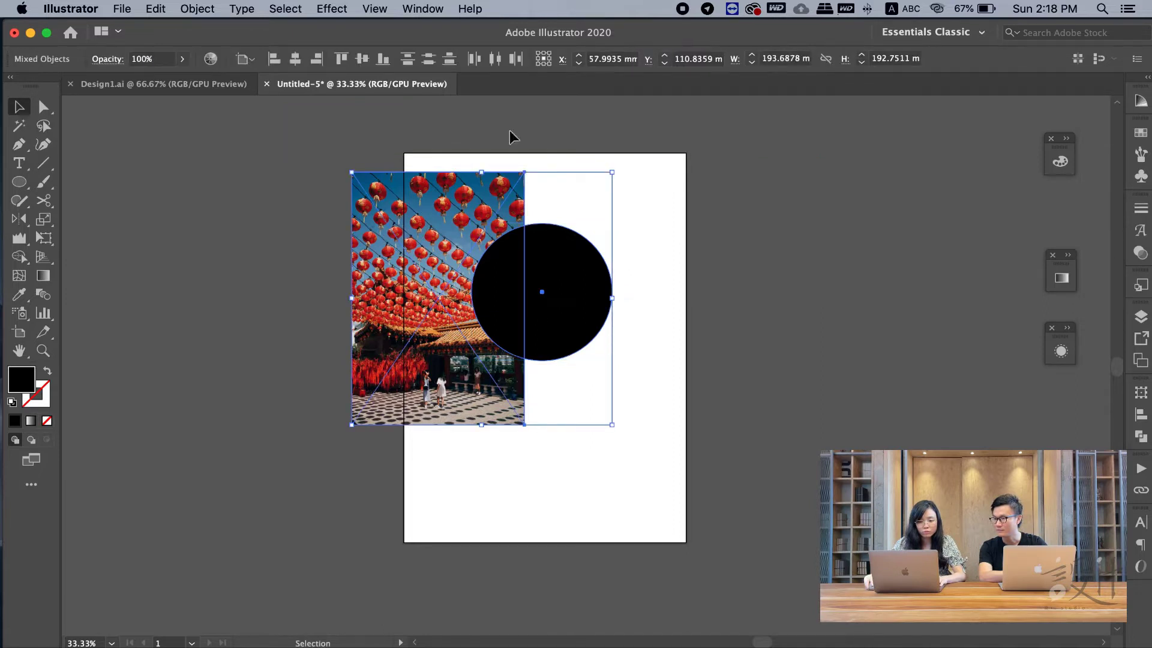
click(295, 58)
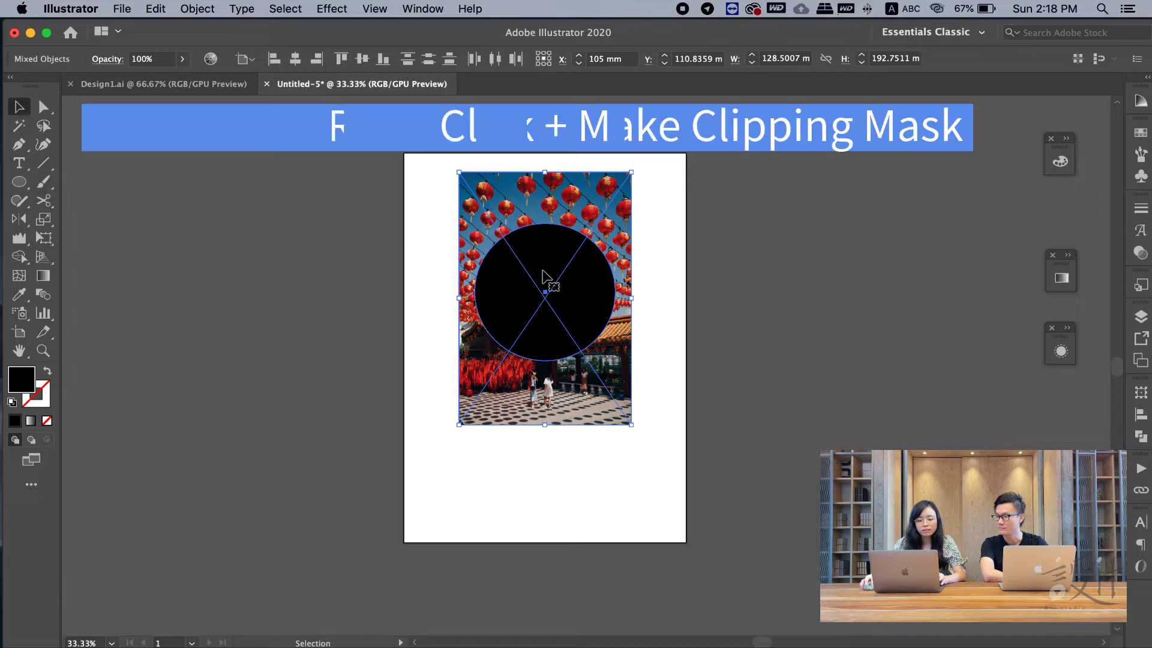
right_click(542, 275)
click(625, 411)
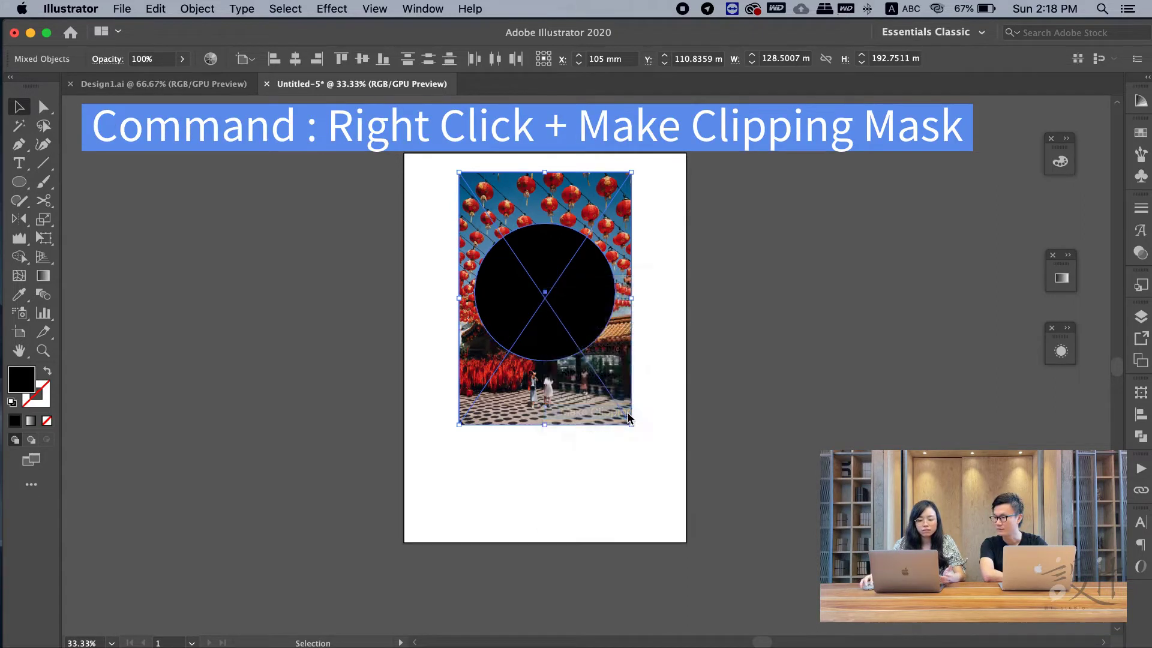
click(691, 285)
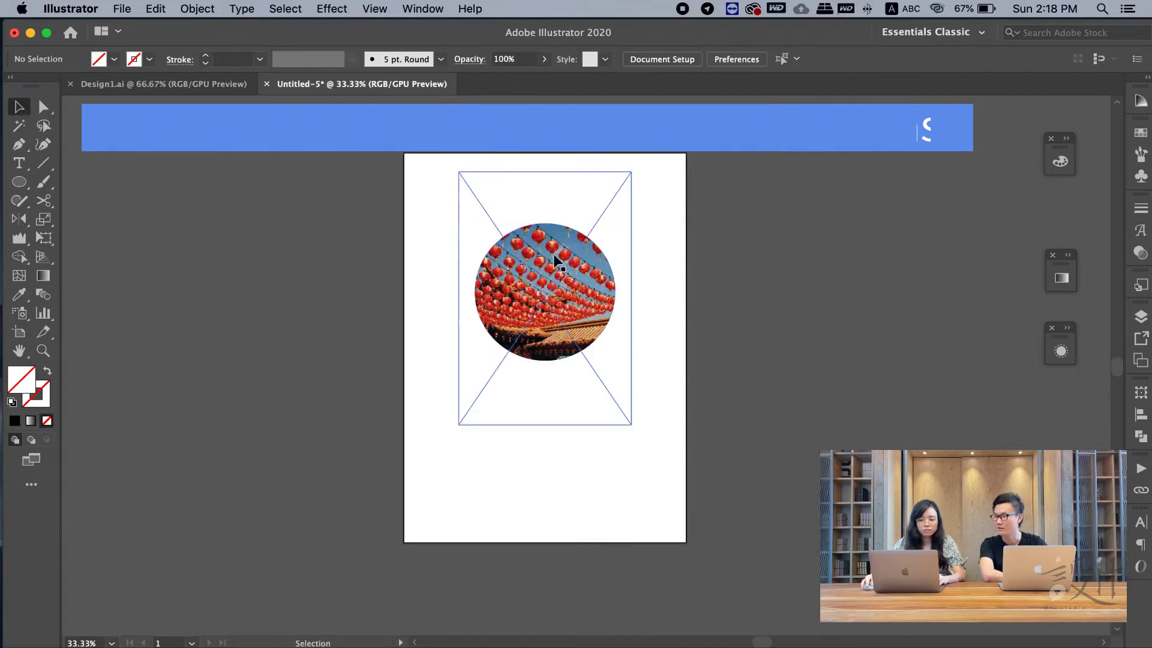
click(573, 289)
click(687, 285)
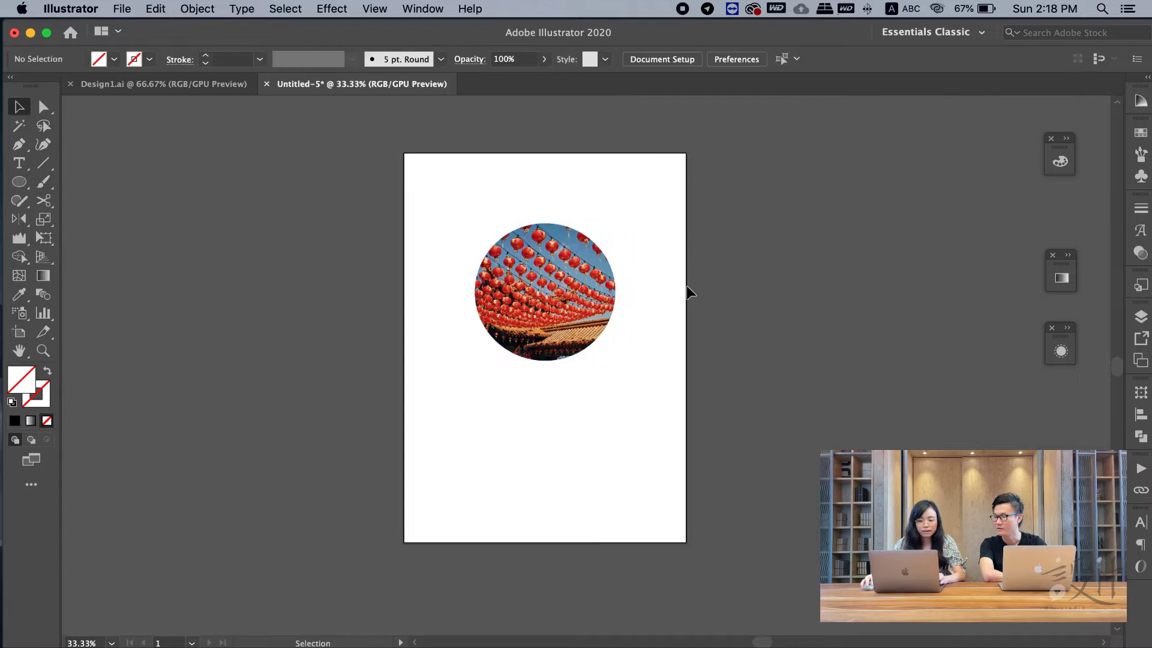
double_click(573, 282)
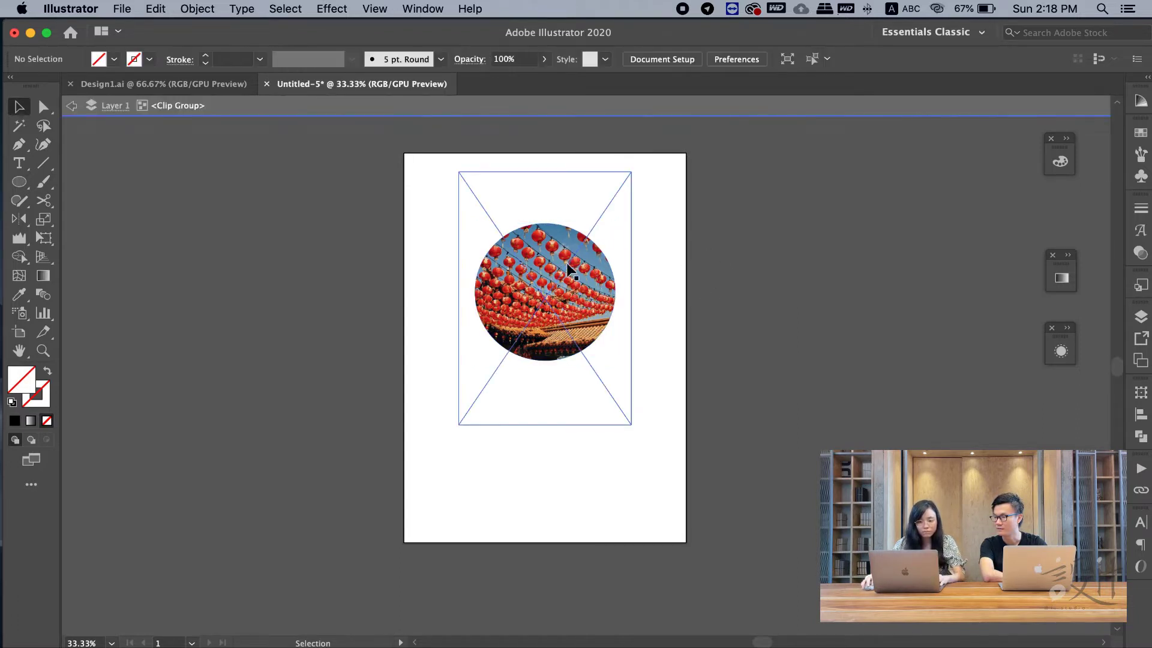
click(527, 255)
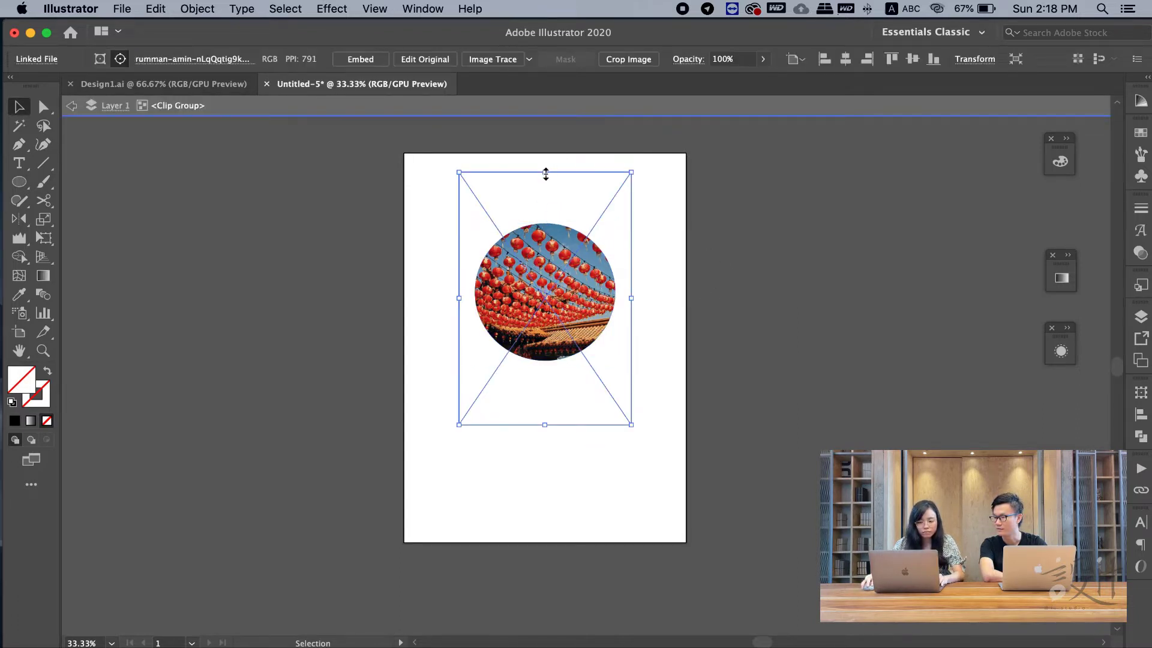
mouse_move(546, 174)
mouse_down()
mouse_move(547, 234)
mouse_move(545, 130)
mouse_up()
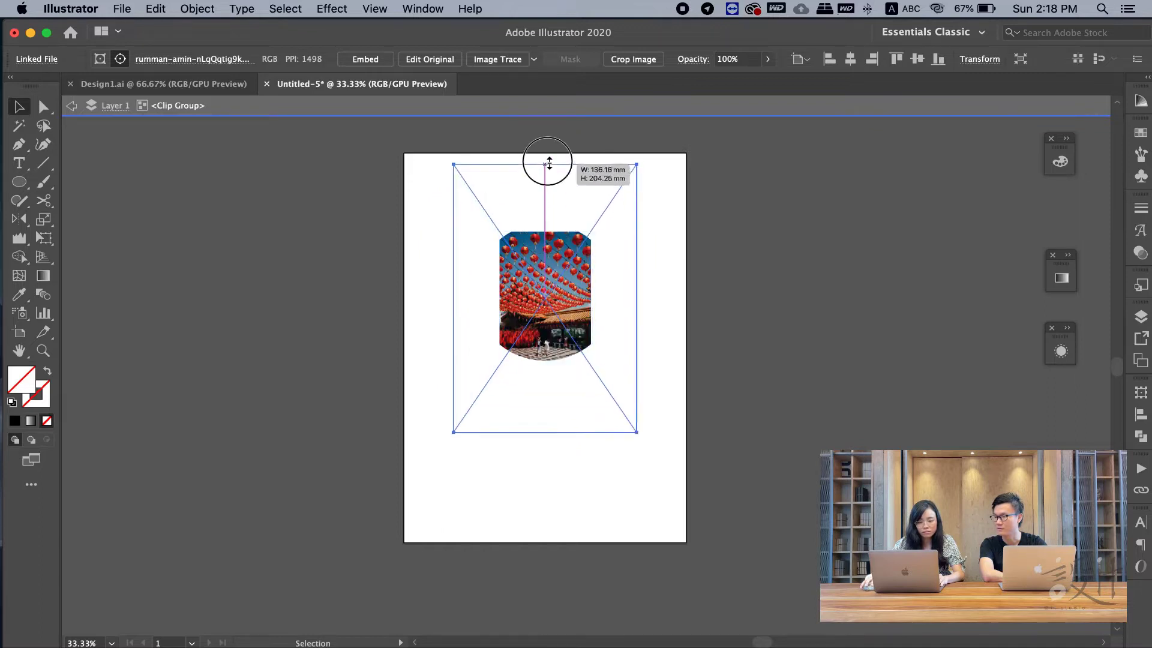
mouse_move(574, 299)
mouse_down()
mouse_move(591, 320)
mouse_move(587, 365)
mouse_up()
click(768, 311)
double_click(768, 310)
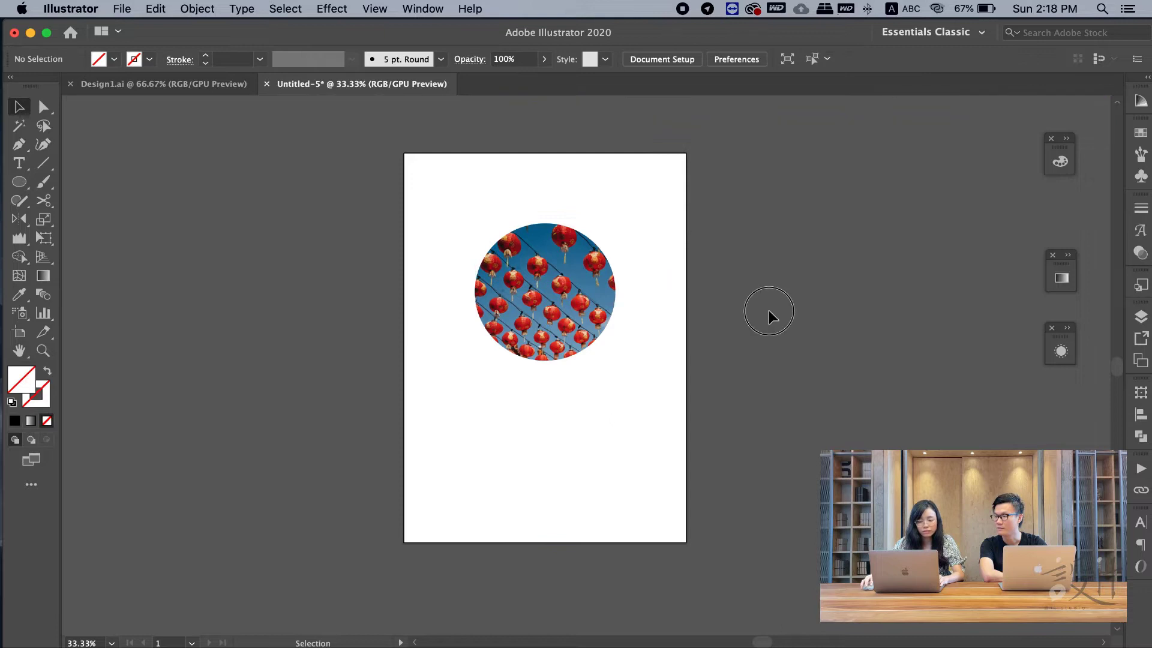
click(553, 300)
click(695, 271)
key(super+z)
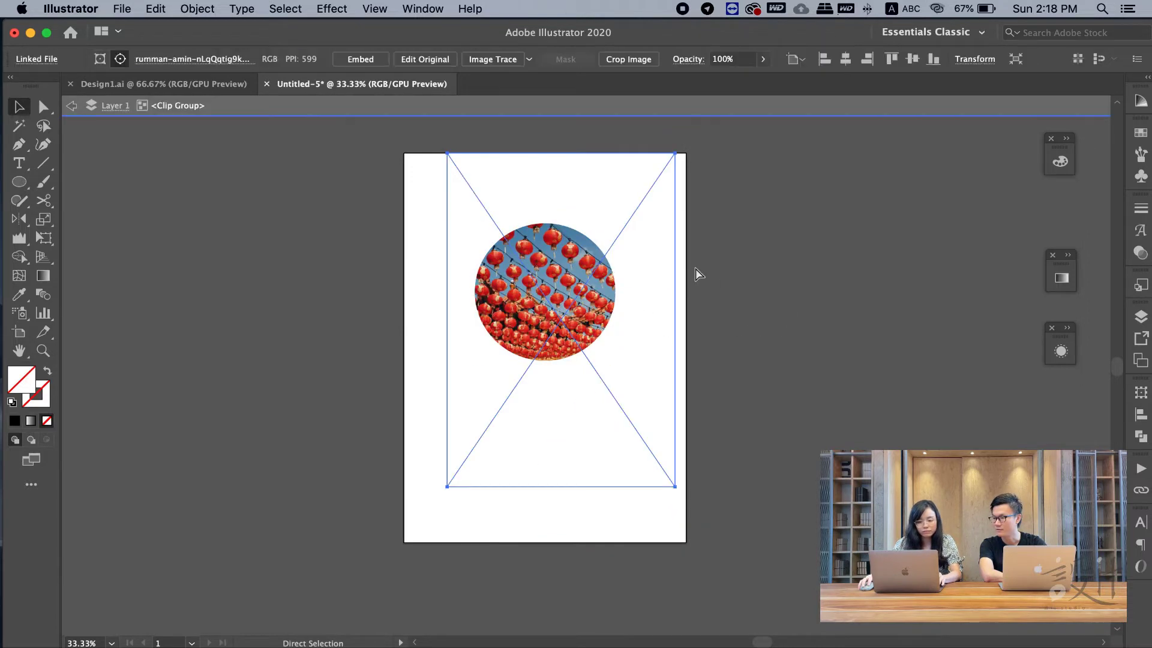
key(super+z)
key(super+z)
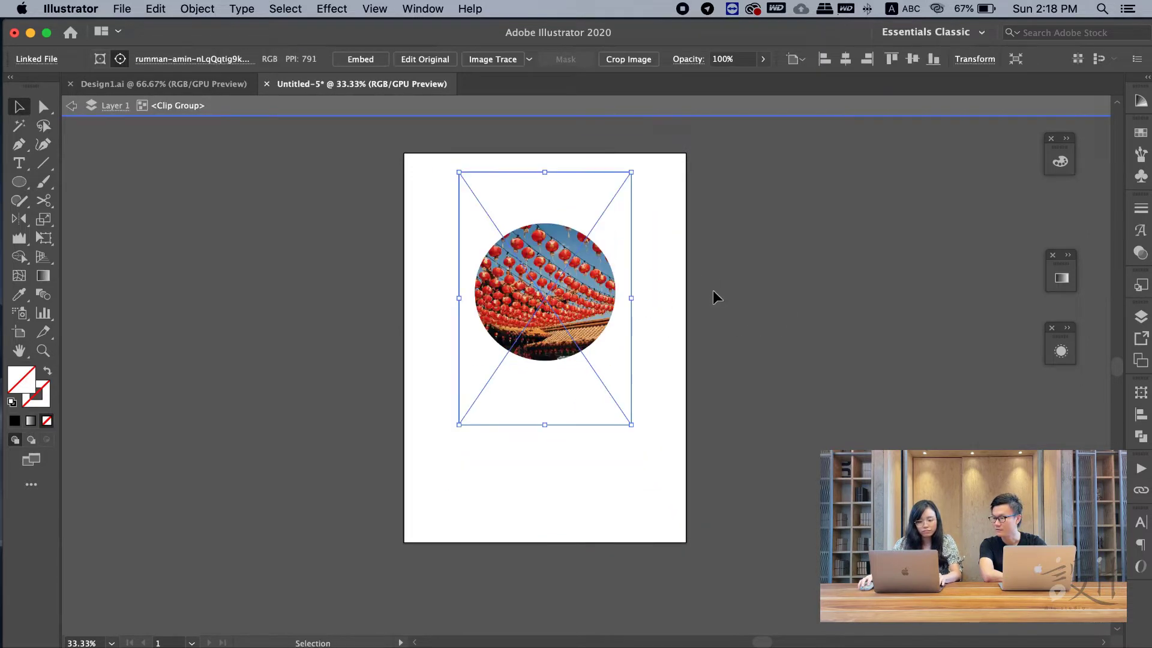
key(super+z)
click(715, 290)
mouse_move(678, 201)
mouse_down()
mouse_move(493, 346)
mouse_move(544, 324)
mouse_up()
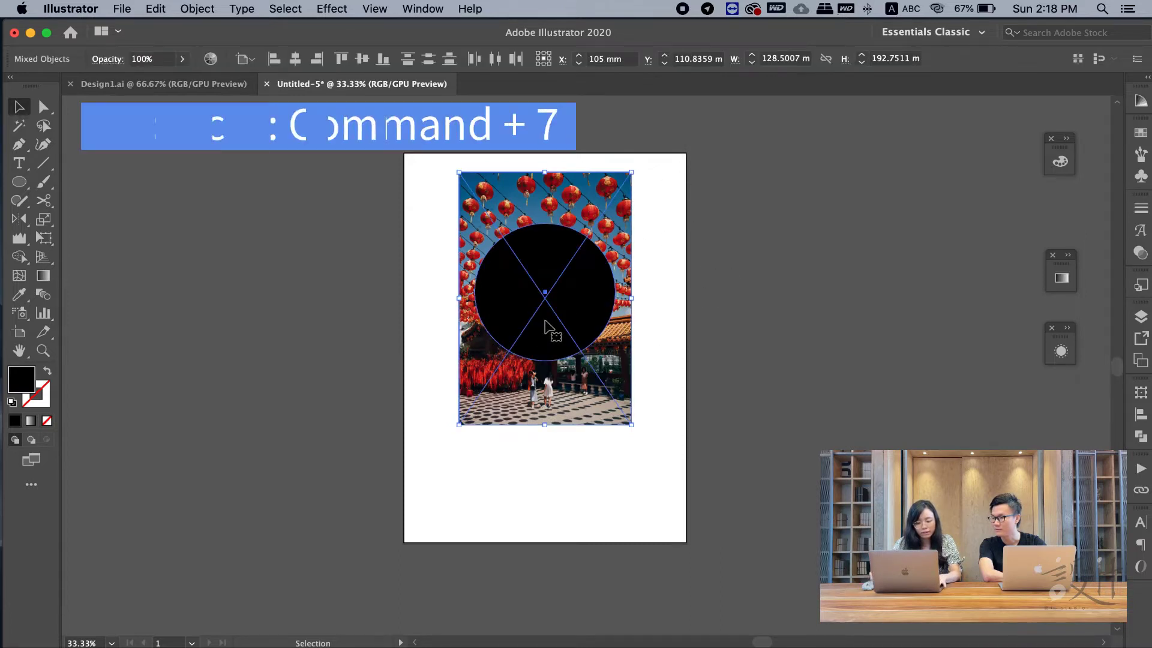
key(super)
key(super+7)
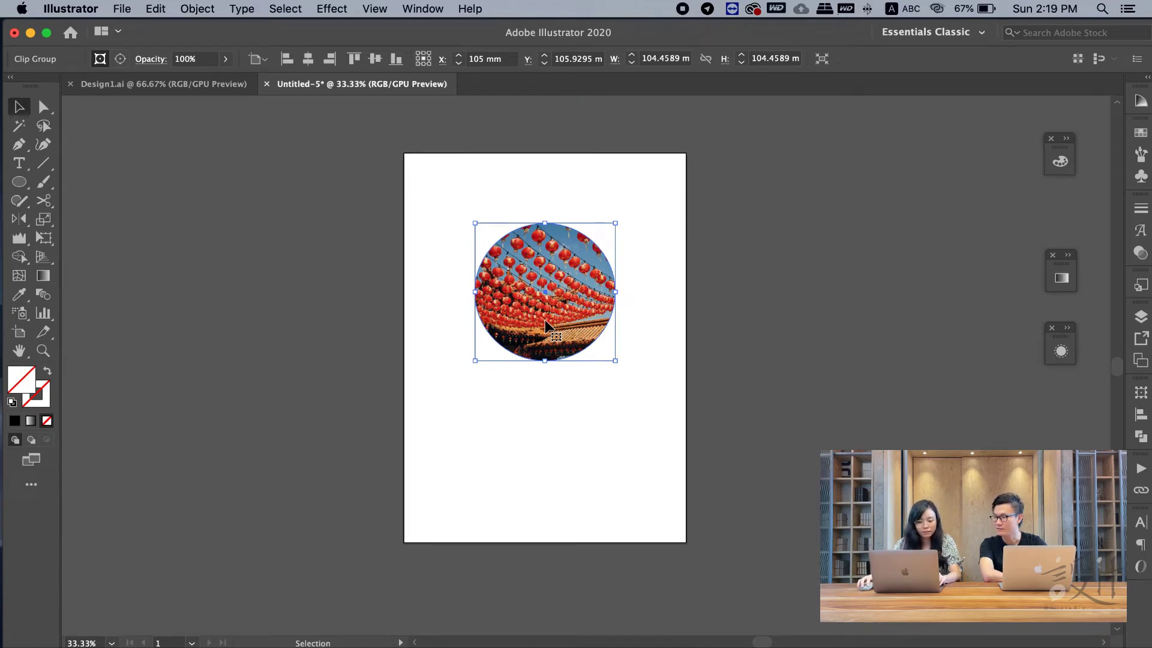
key(super+z)
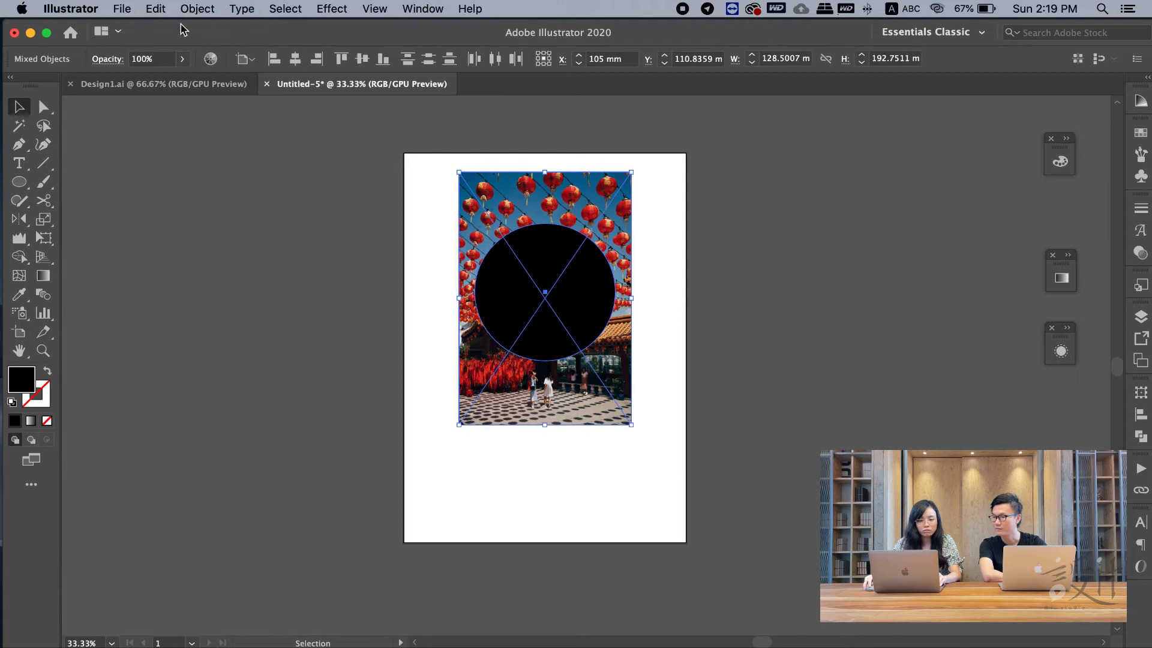
click(127, 9)
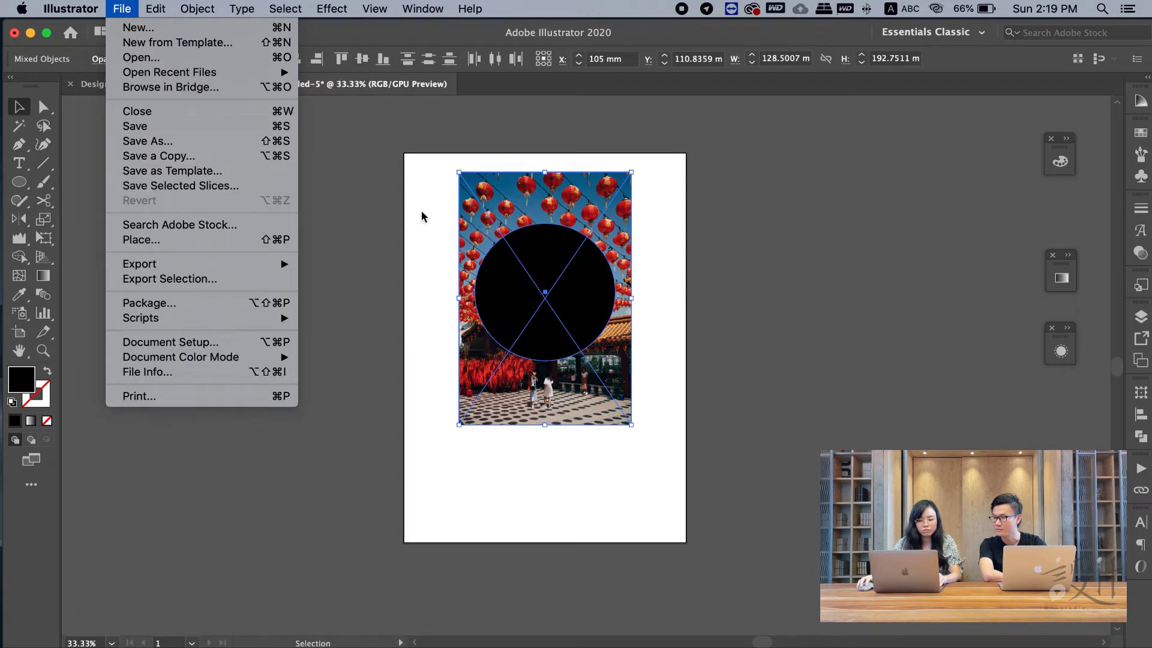
click(679, 237)
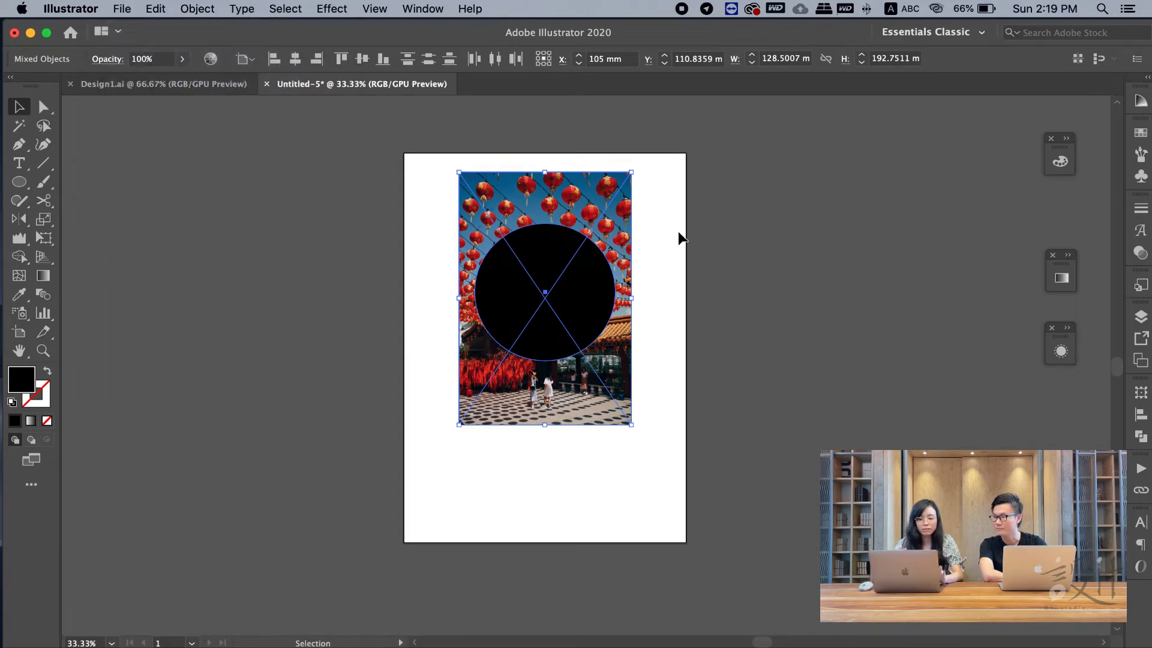
click(680, 236)
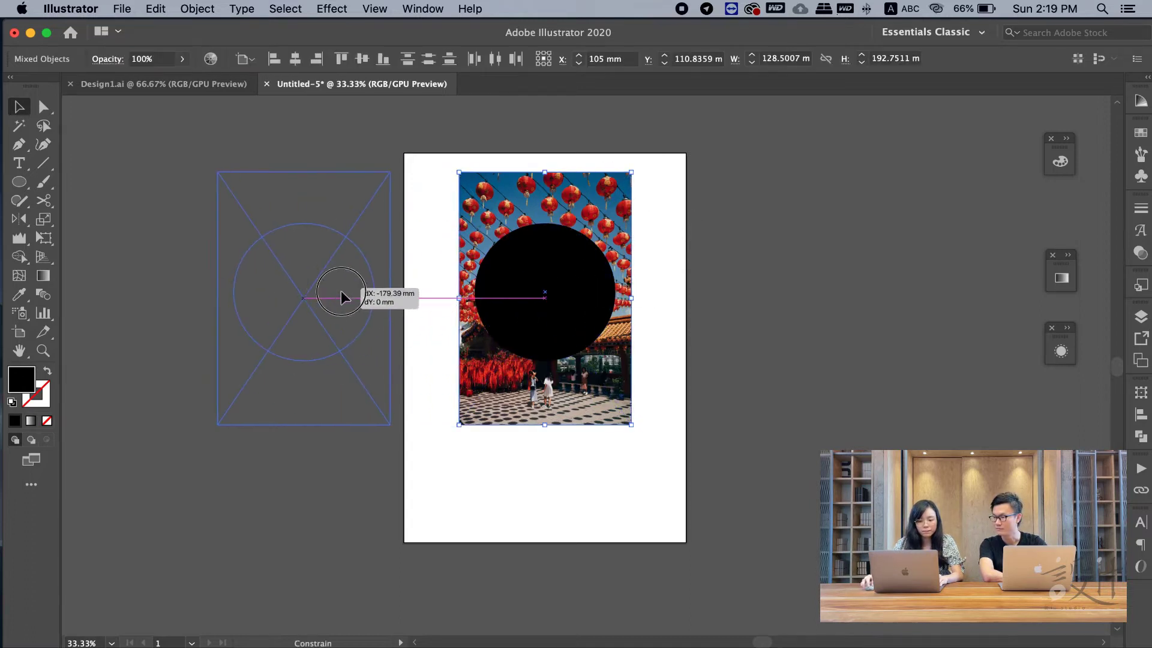
Move the photo and circle aside and draw a black square overlapping the circle's lower right
mouse_move(412, 290)
mouse_down()
mouse_move(291, 292)
mouse_move(544, 289)
mouse_up()
click(501, 282)
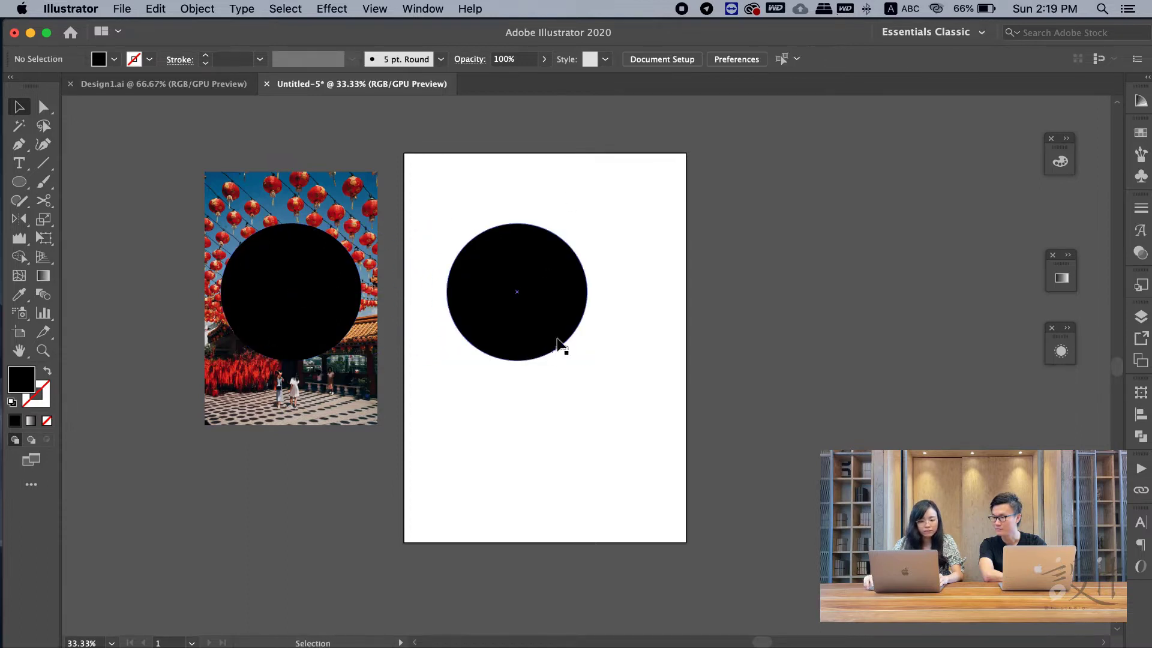
drag(12, 172, 90, 180)
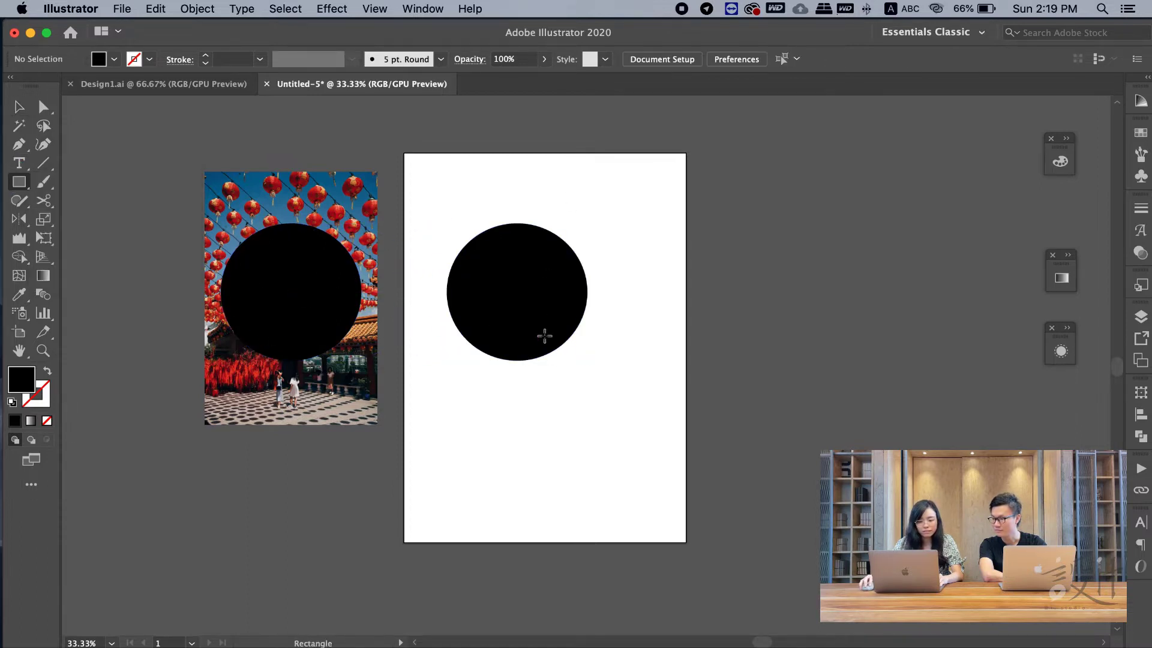
drag(609, 324, 529, 417)
Delete the extra circle on the off-page photo and move the lantern photo onto the page
key(v)
click(333, 300)
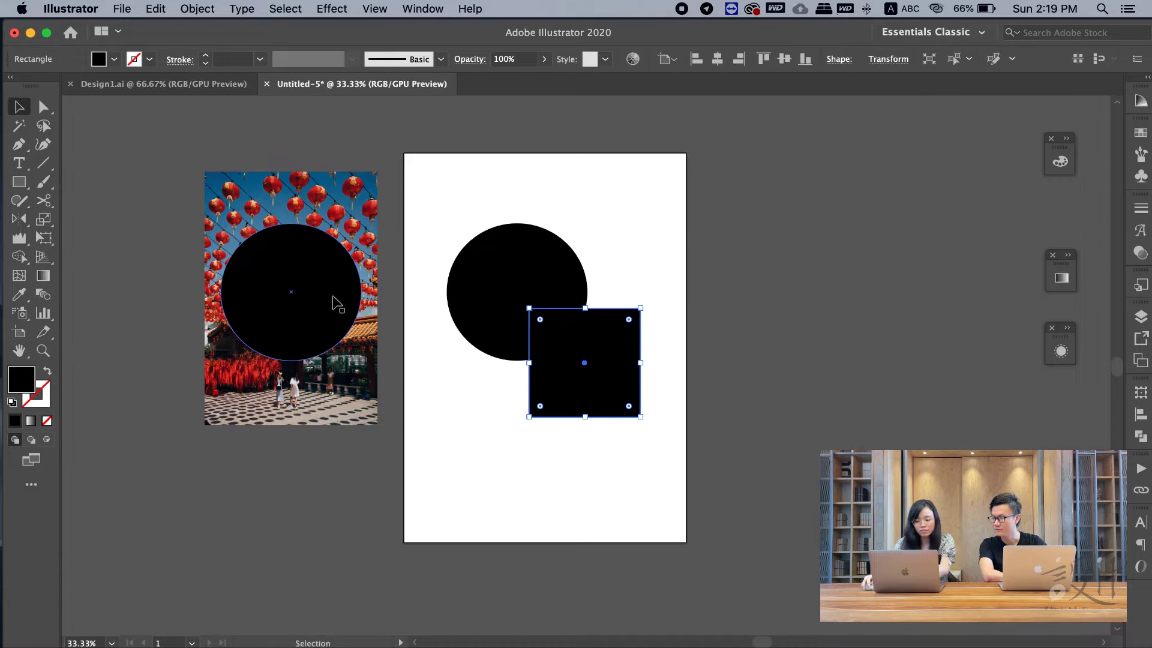
key(Delete)
drag(287, 260, 521, 287)
Try a clipping mask on photo, circle and square, undo it, then select the square and circle
drag(654, 222, 528, 314)
right_click(528, 314)
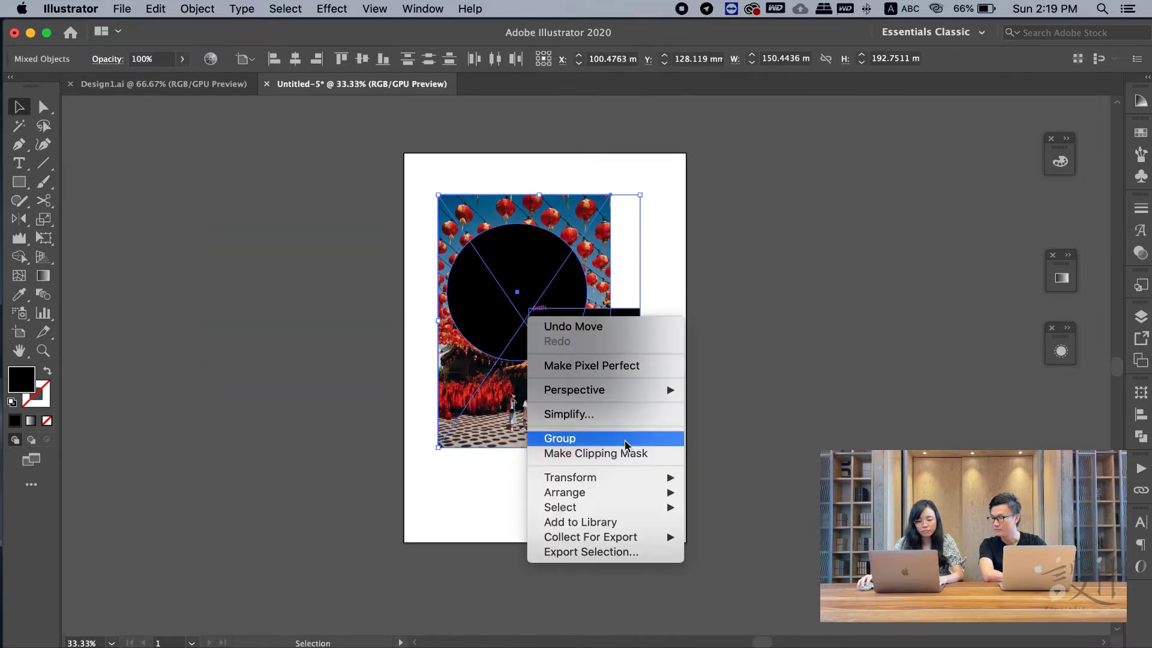
click(625, 454)
click(747, 362)
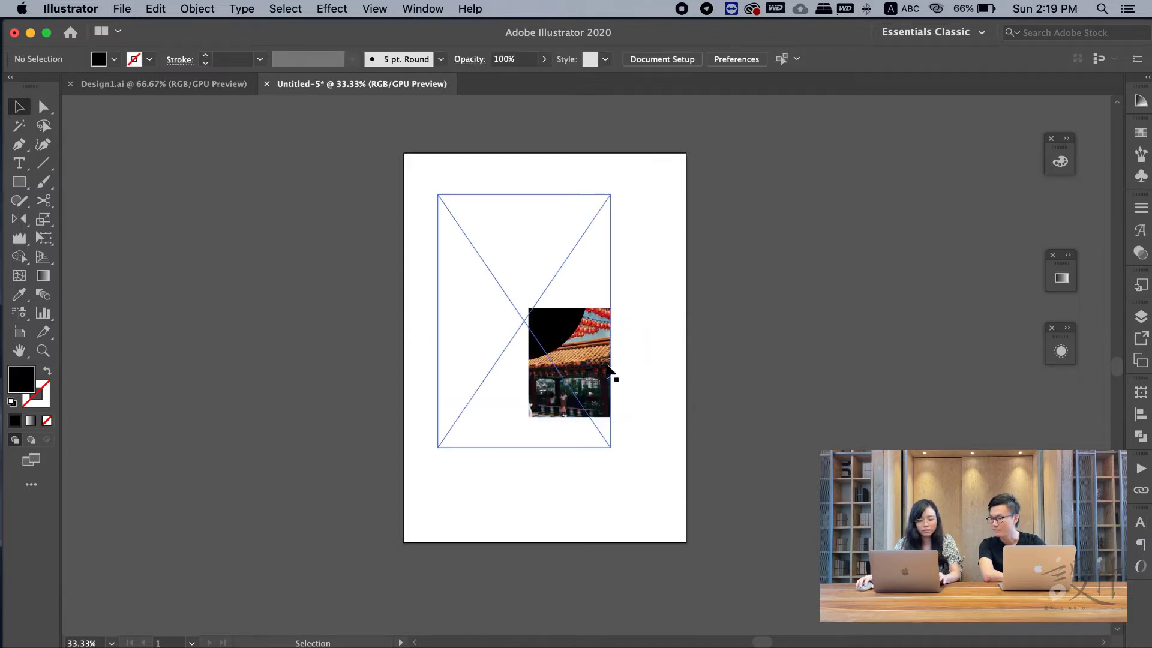
key(super+z)
click(696, 367)
click(594, 360)
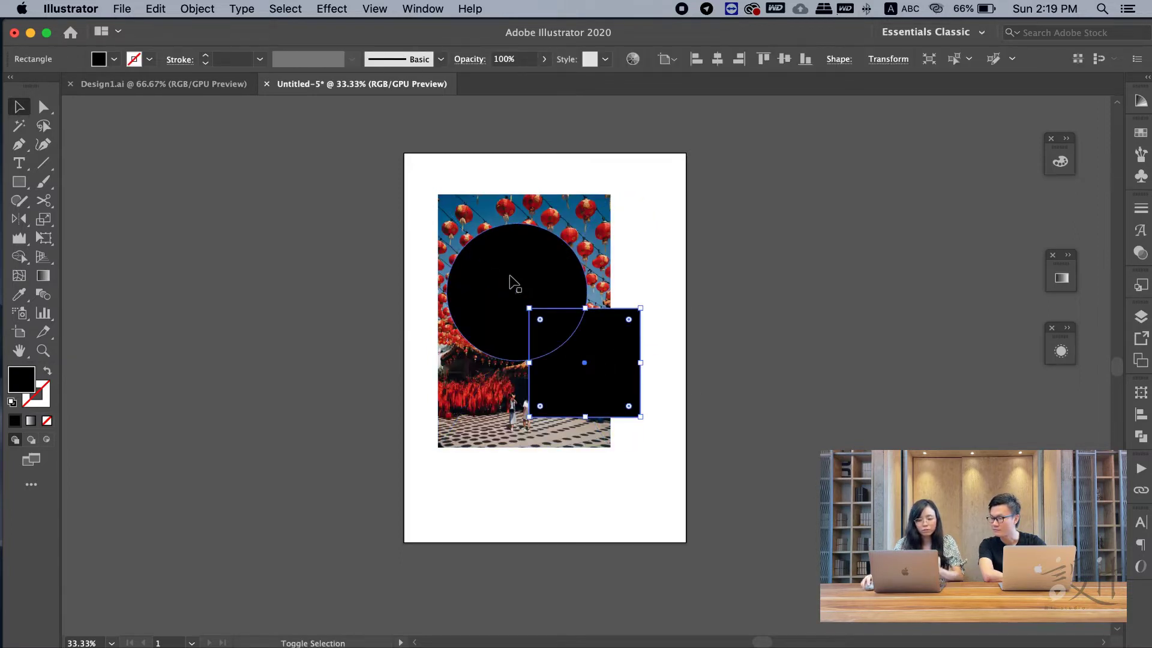
shift+click(514, 285)
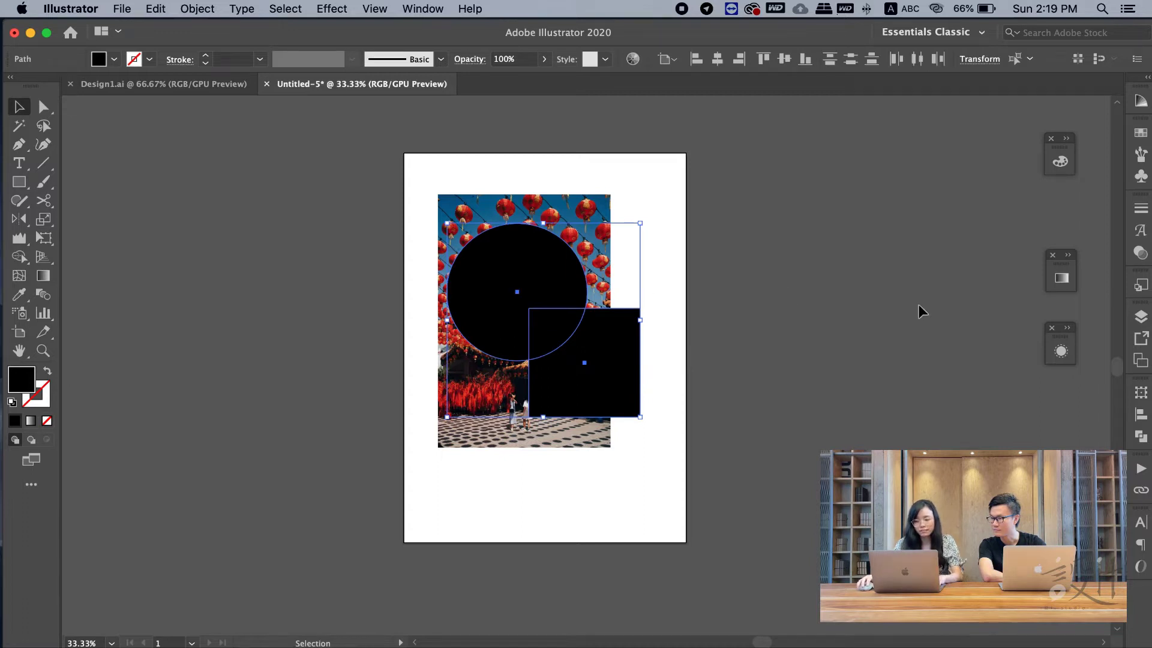
Unite the circle and square into one shape with Pathfinder
click(1140, 438)
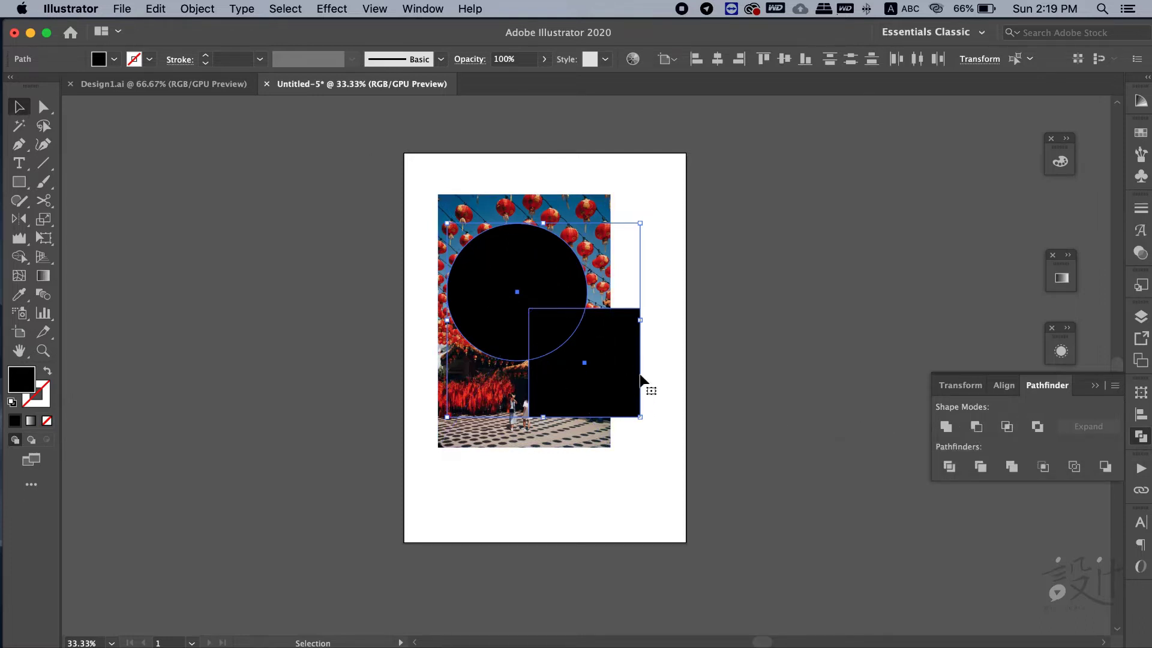
click(946, 426)
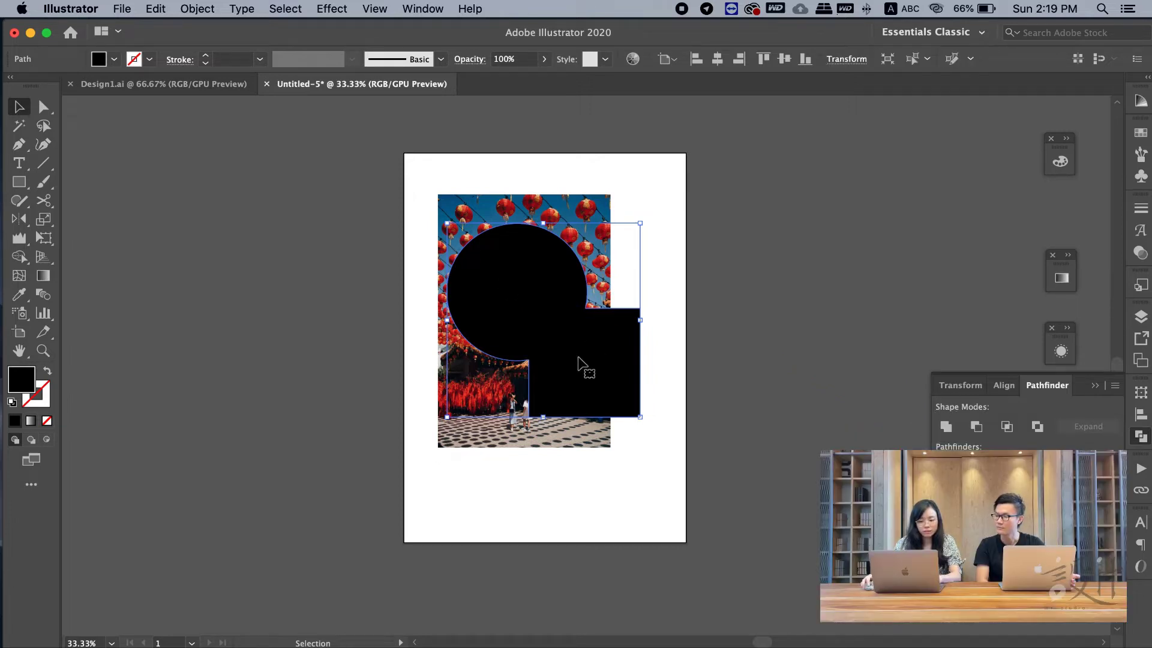
click(616, 218)
Clip the lantern photo inside the merged shape and enlarge the photo within the clip
key(super+a)
right_click(529, 314)
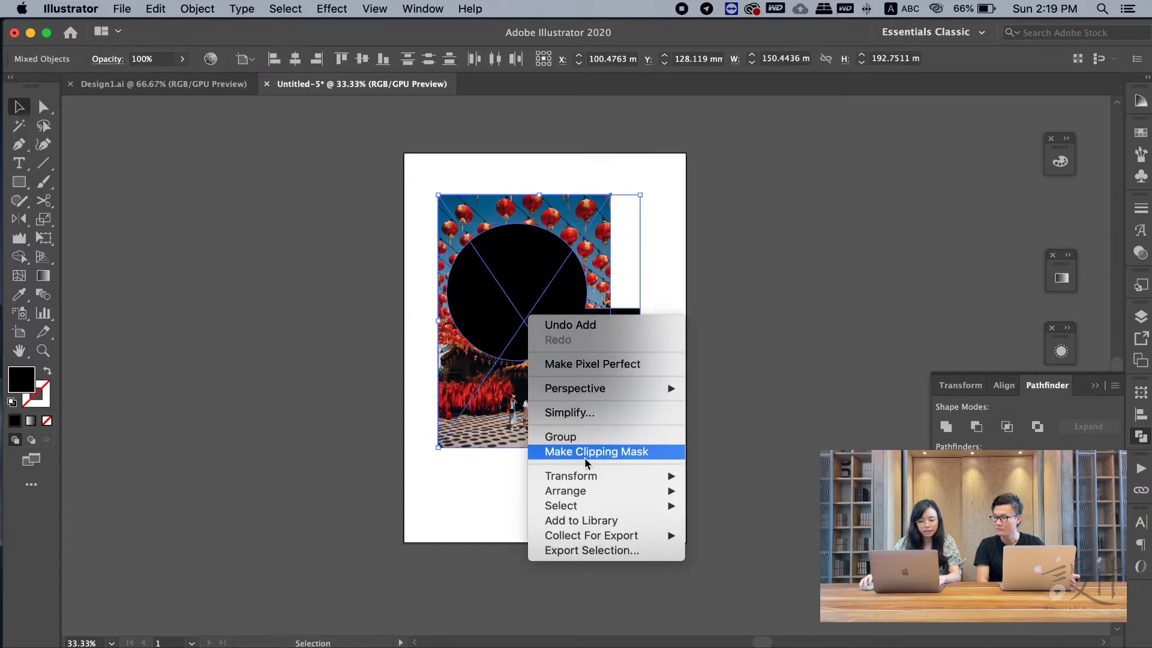
click(587, 451)
click(628, 297)
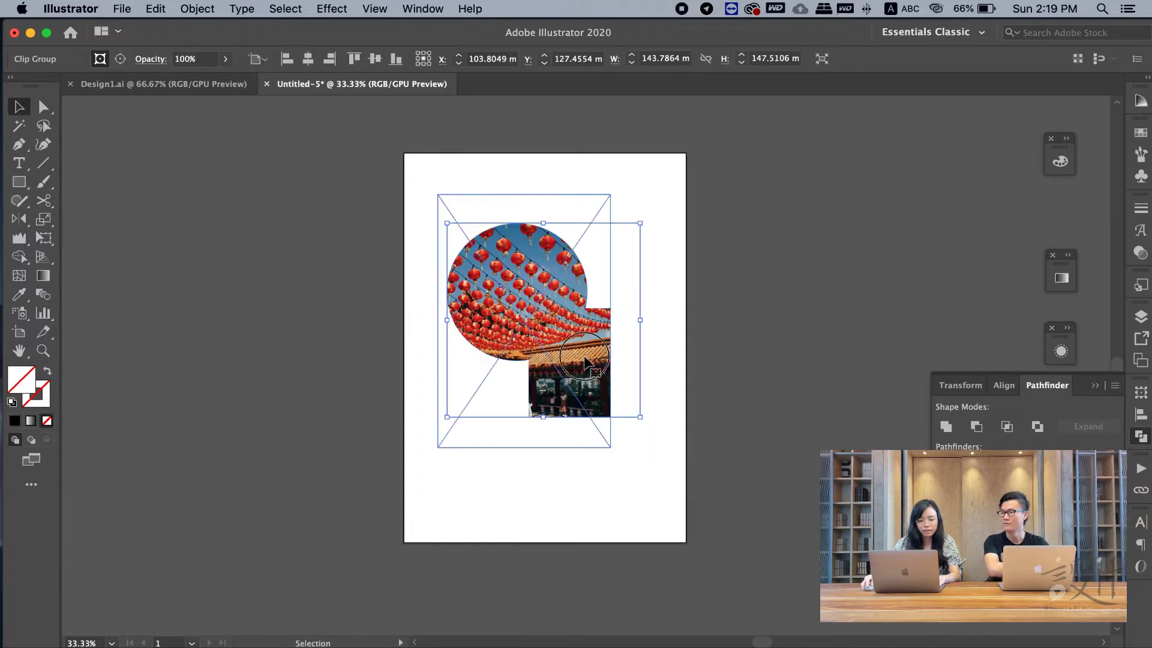
double_click(600, 319)
click(600, 320)
drag(610, 320, 747, 335)
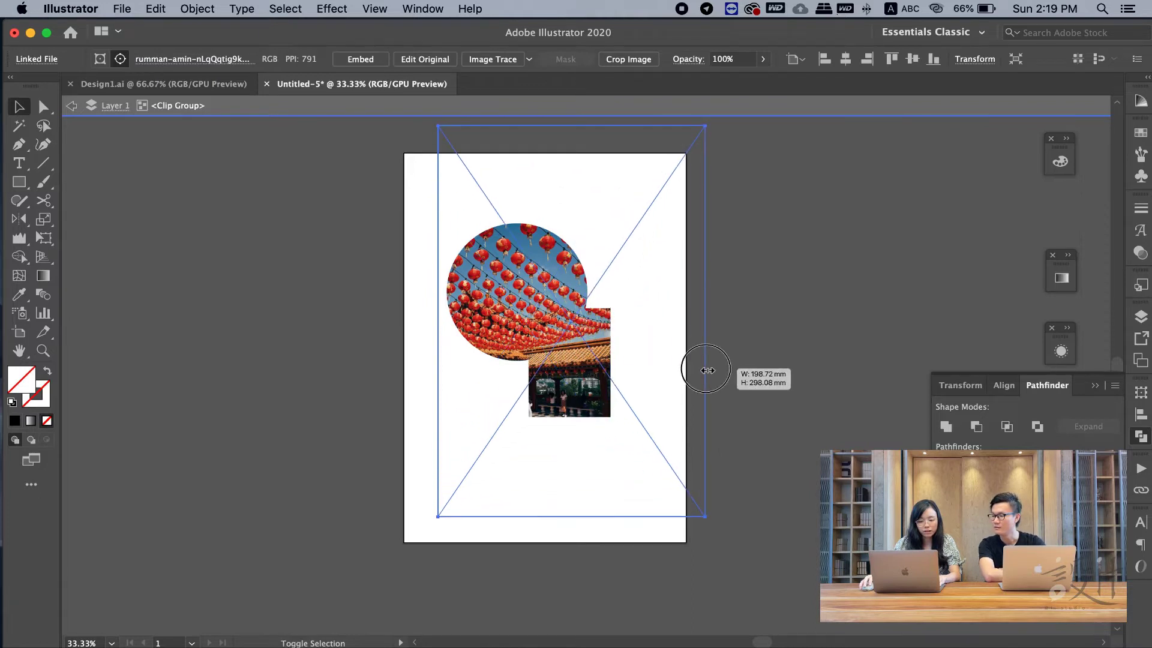
Exit the clipped group, then enter and leave the Design1.ai Open Now template group
double_click(750, 326)
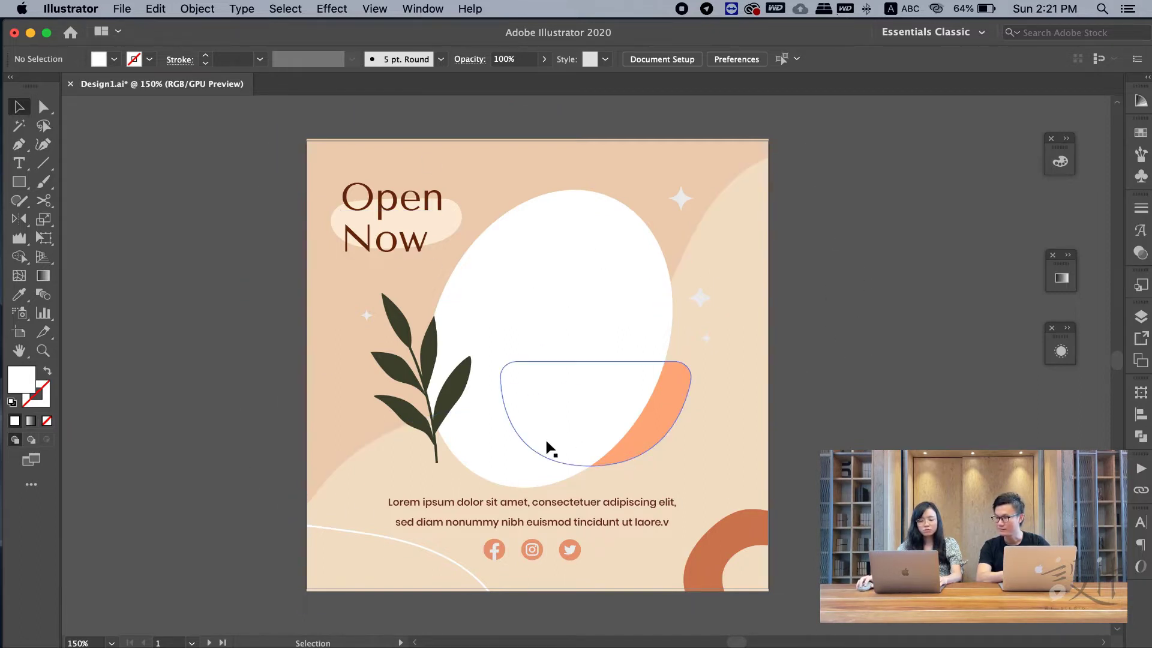
double_click(518, 424)
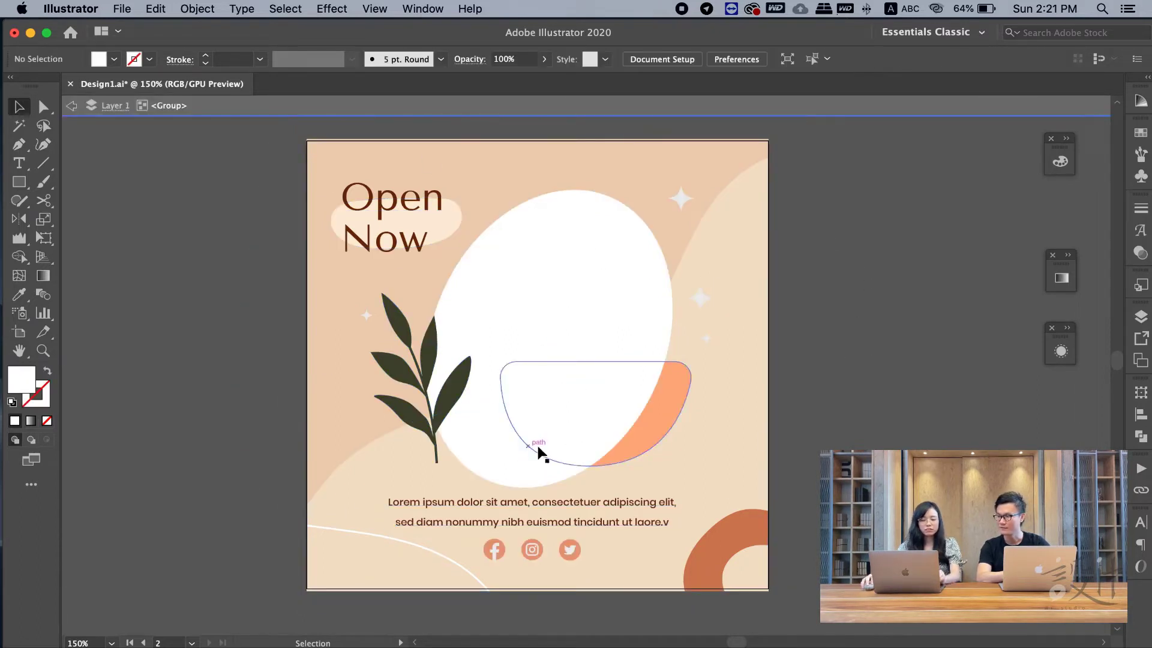
double_click(856, 391)
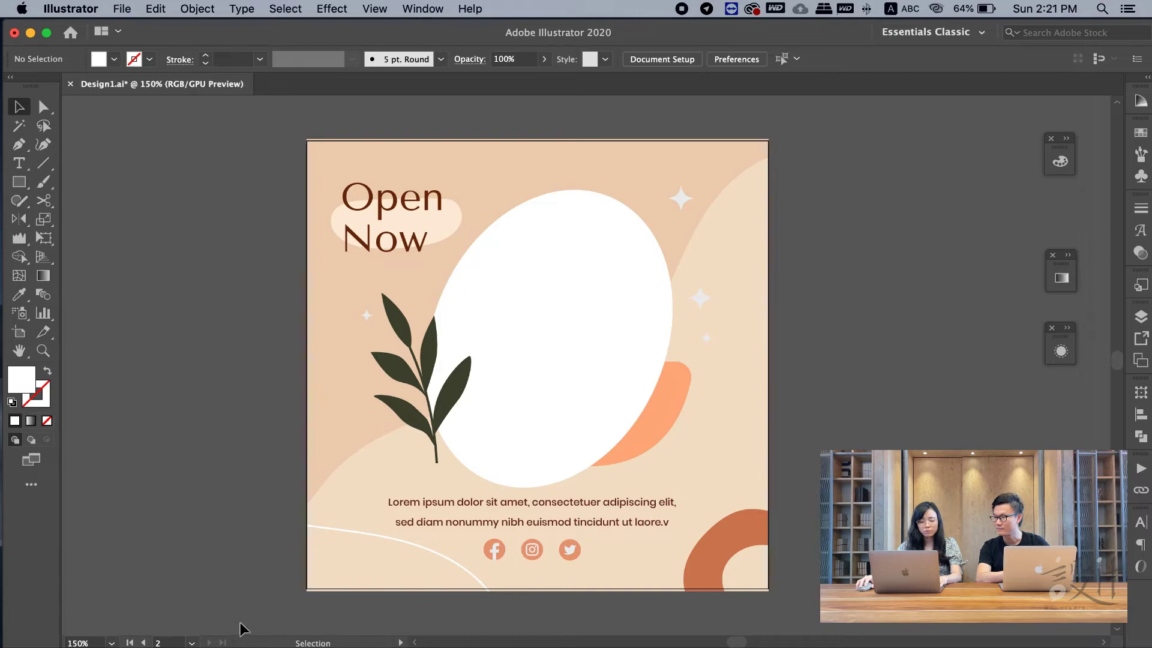
key(ctrl+Up)
Bring the Finder IT Studio window with the unsplash photos in front and clear its selection
click(943, 167)
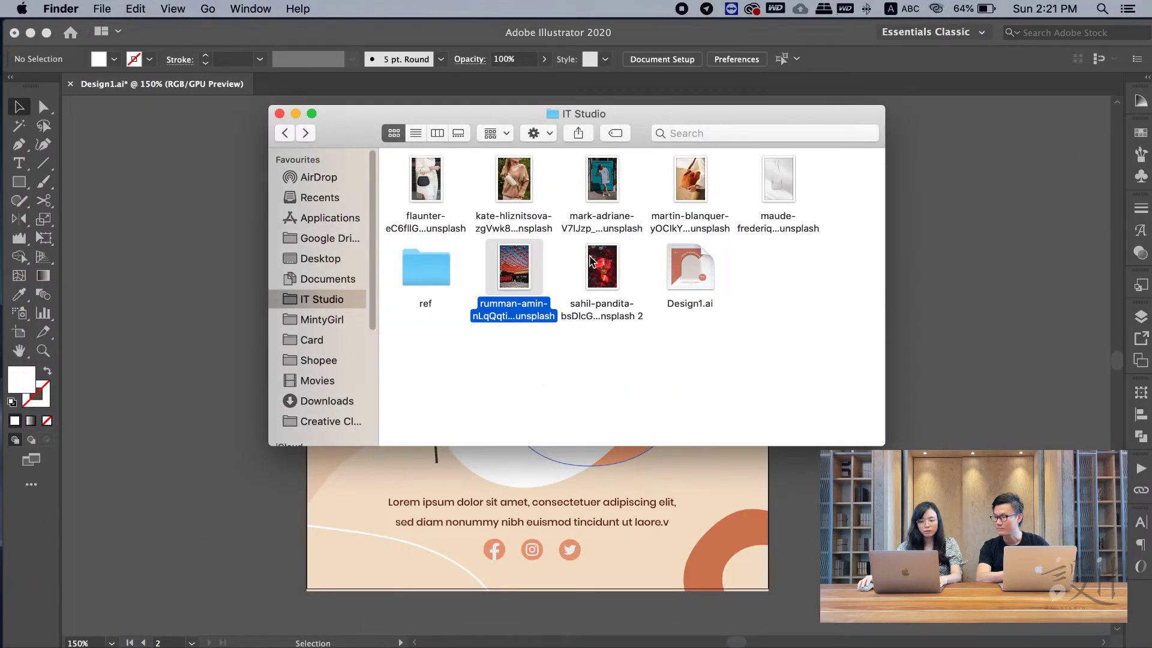
click(570, 254)
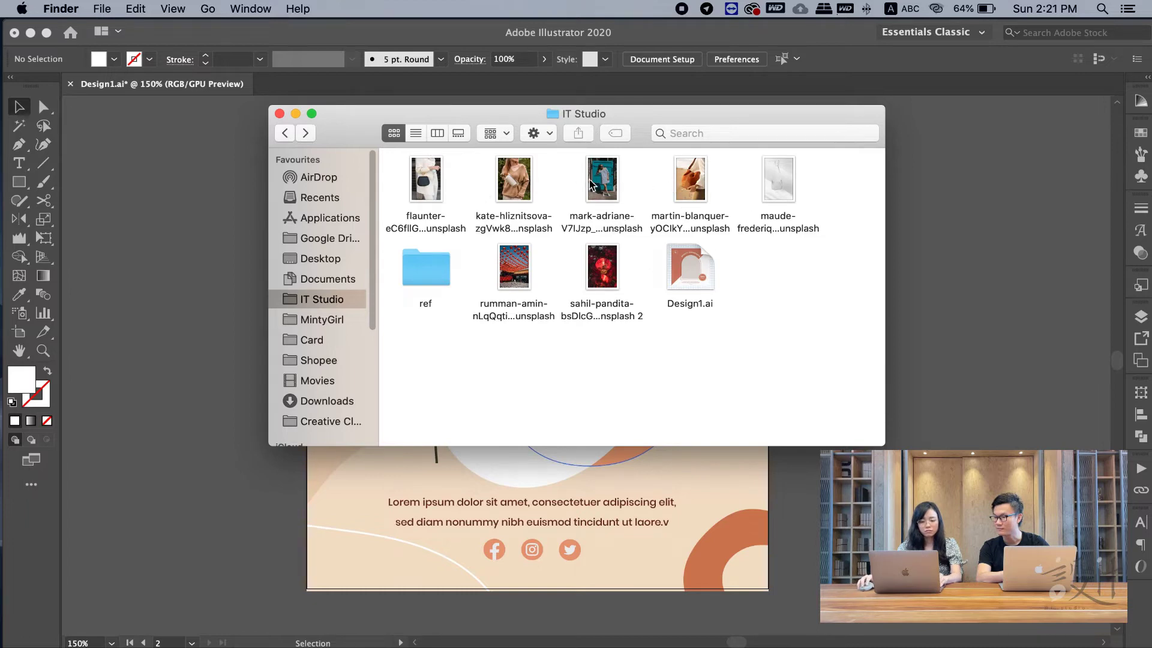
Place the mark-adriane teal-door photo, scale it down, and position it over the white oval
drag(591, 185, 211, 251)
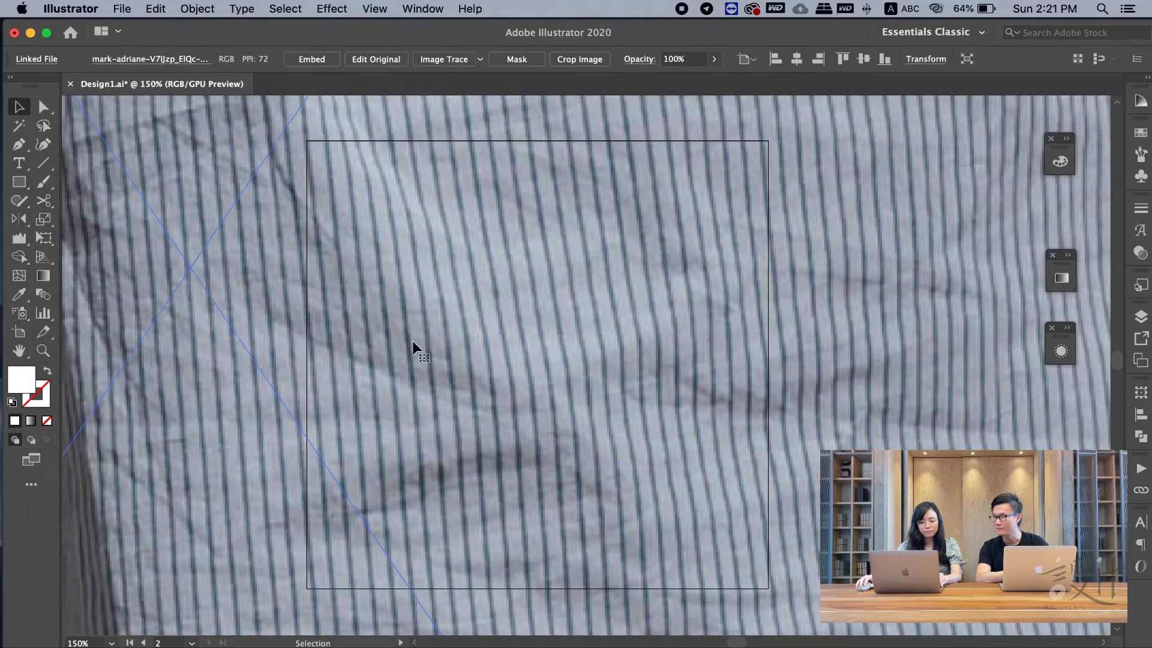
scroll(444, 335, down, 6)
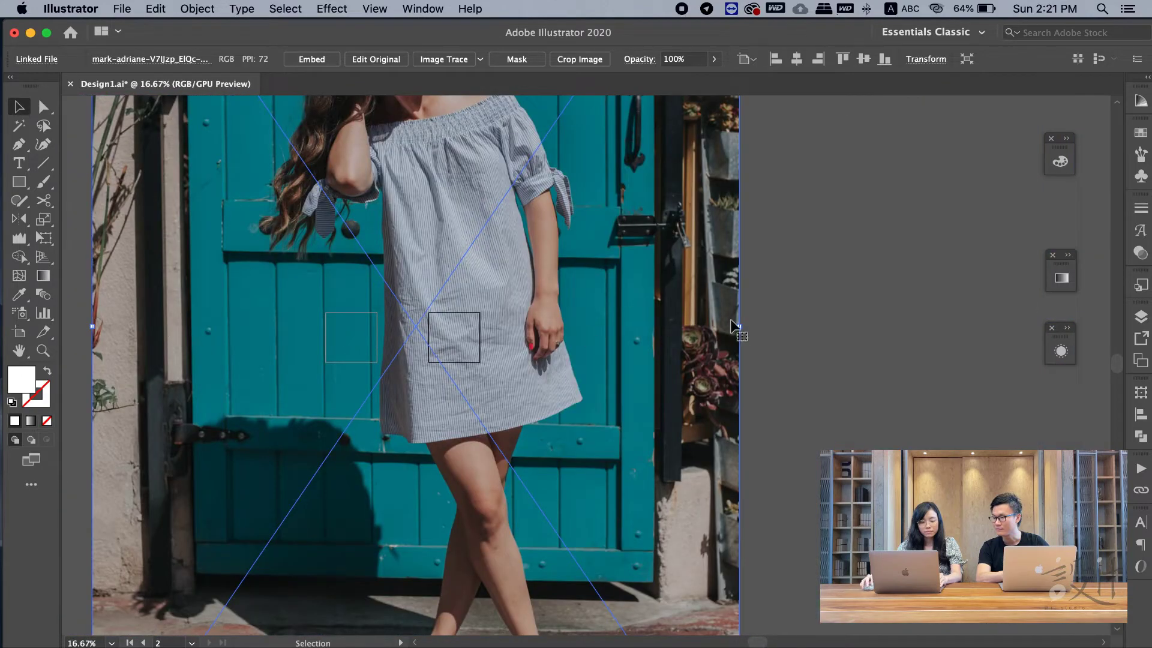
drag(732, 327, 438, 329)
scroll(438, 327, up, 1)
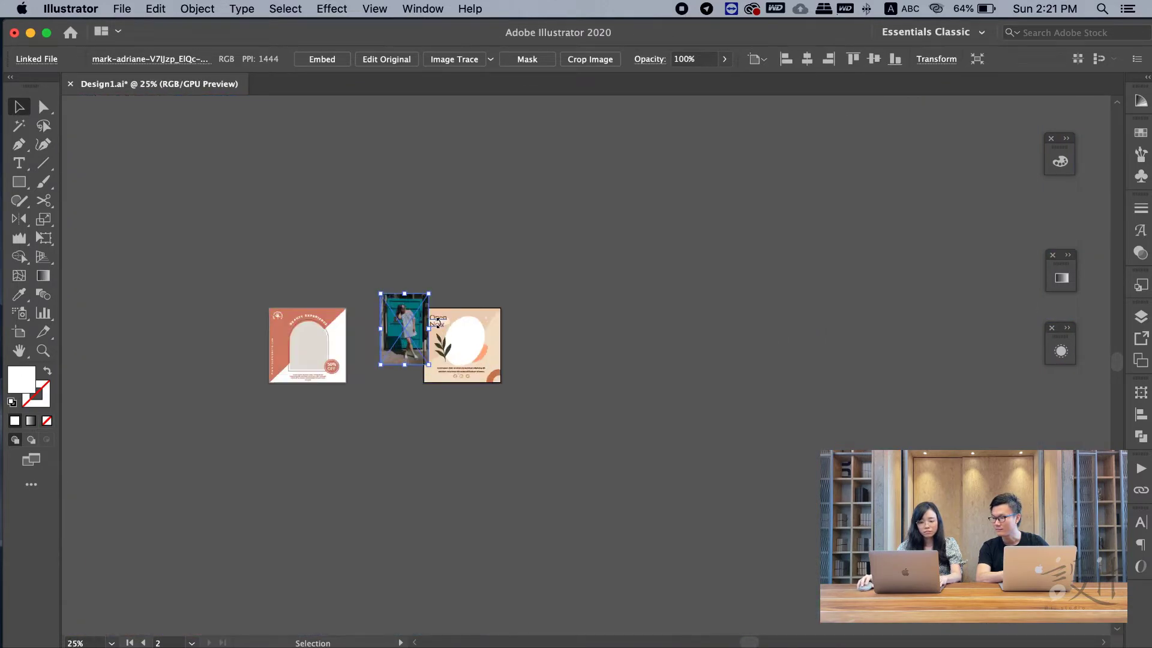
scroll(438, 324, up, 5)
drag(258, 315, 724, 447)
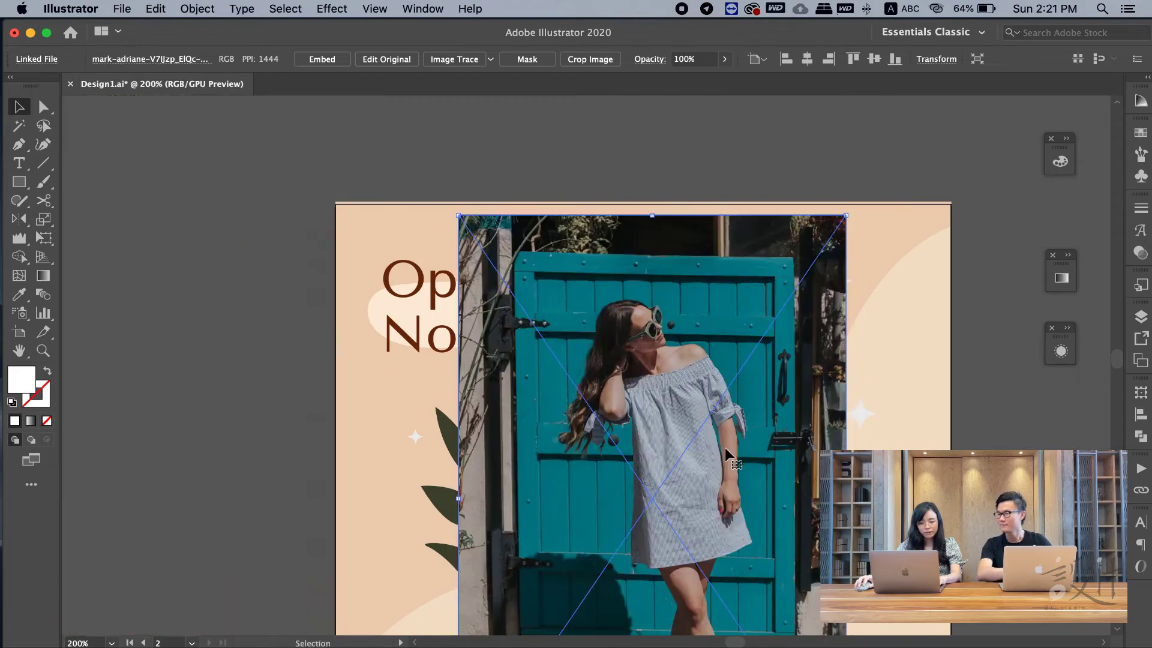
scroll(724, 448, down, 5)
click(963, 290)
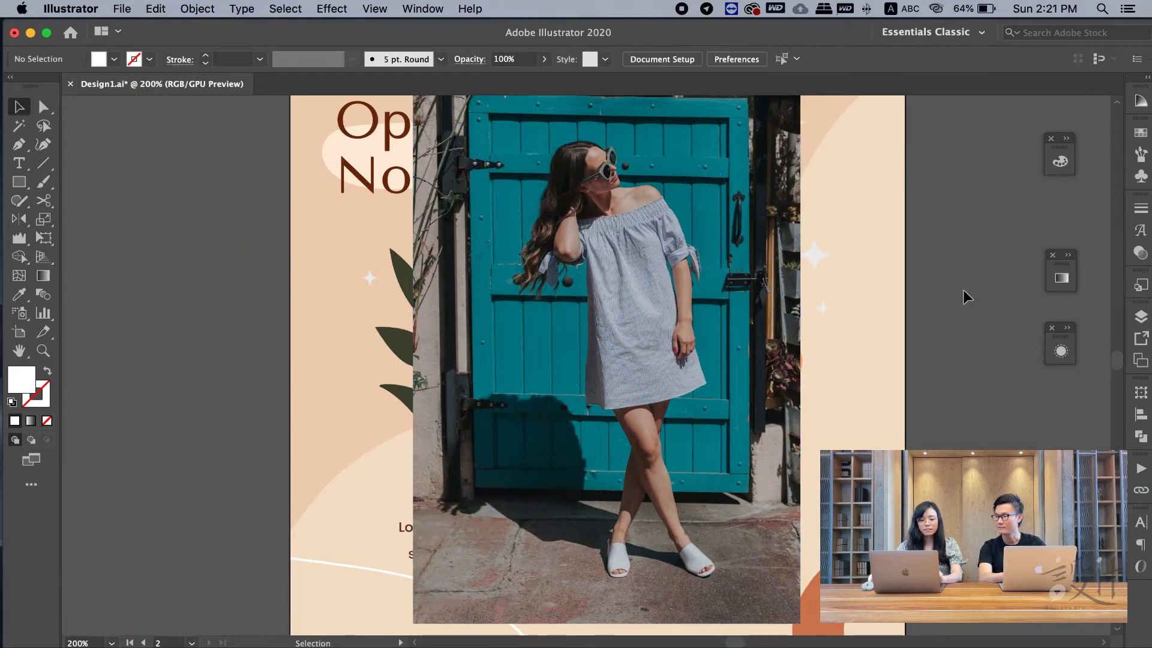
scroll(957, 312, up, 2)
drag(742, 330, 646, 330)
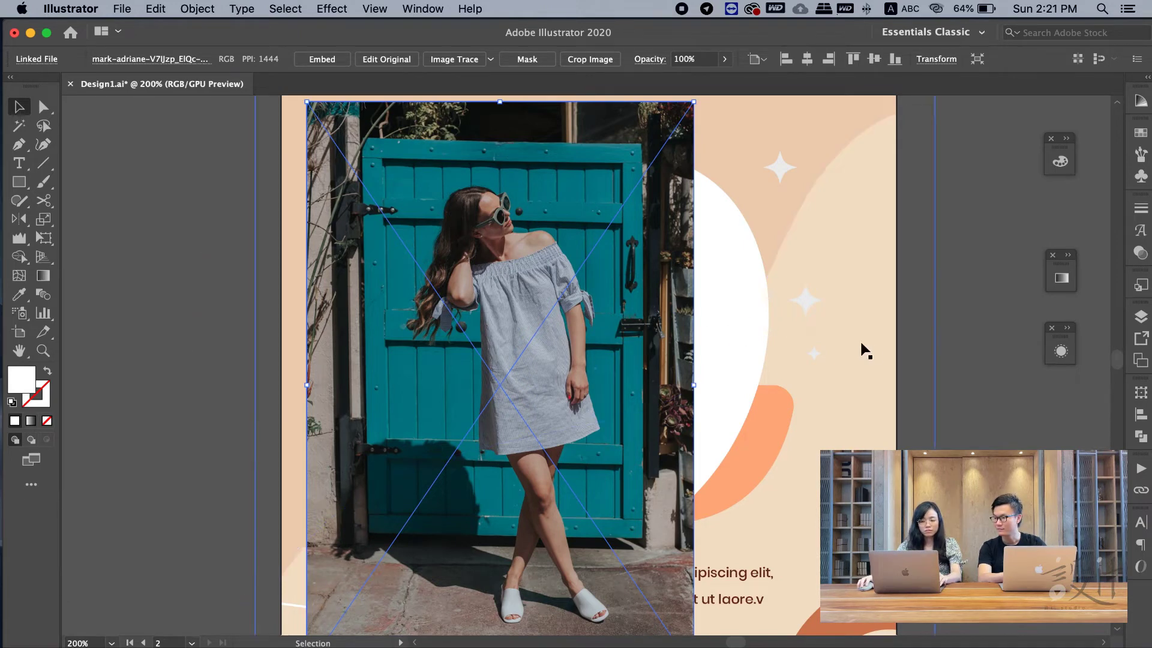
click(751, 341)
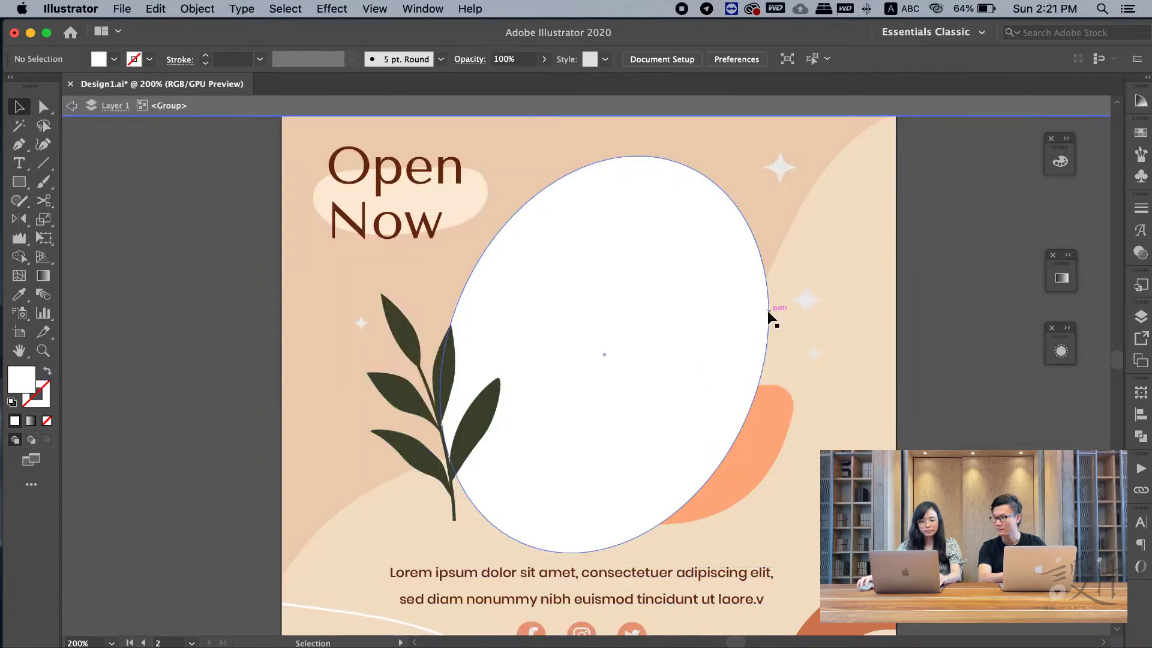
Select the white oval together with the teal-door photo and make a clipping mask
double_click(742, 371)
click(765, 346)
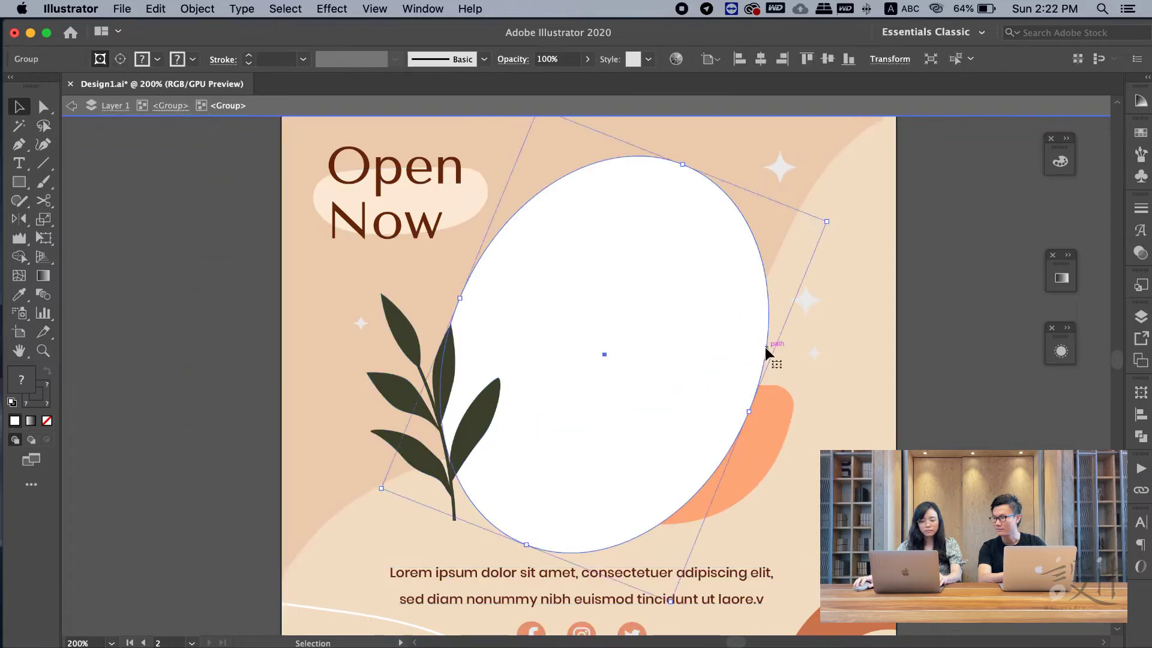
double_click(765, 347)
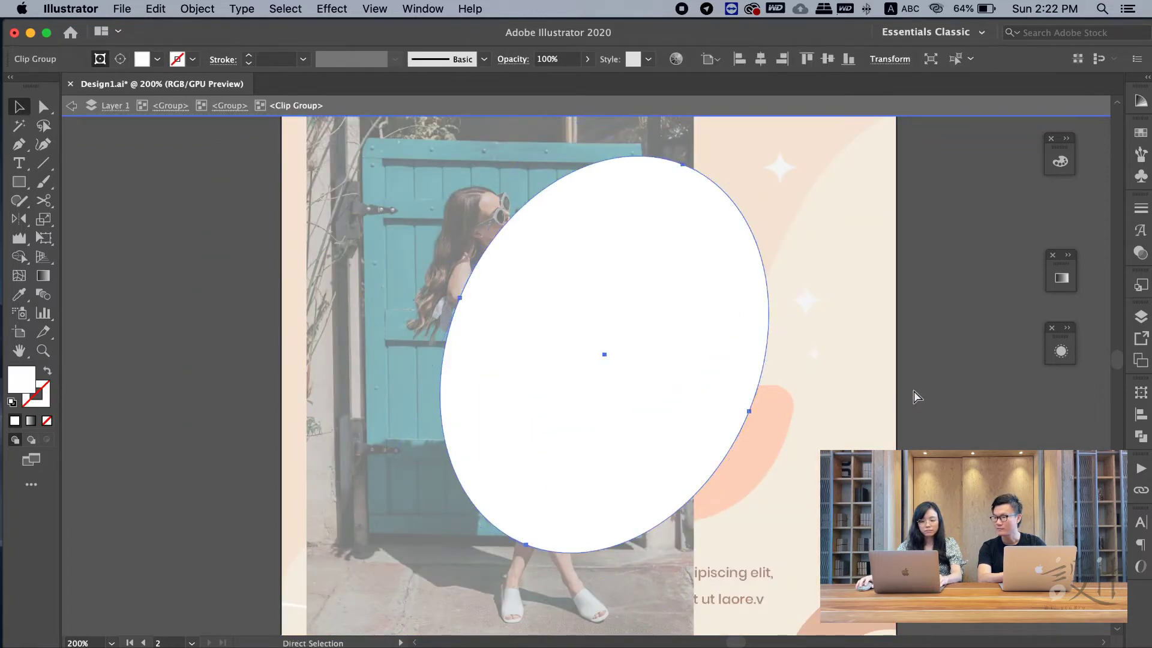
double_click(976, 366)
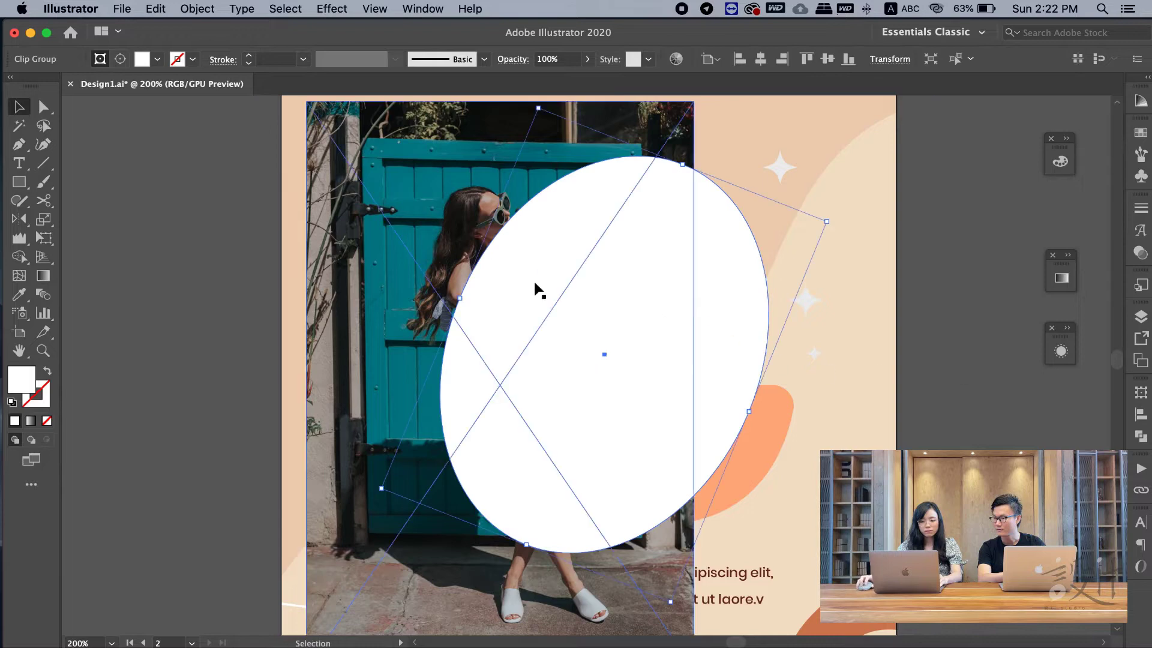
shift+click(403, 222)
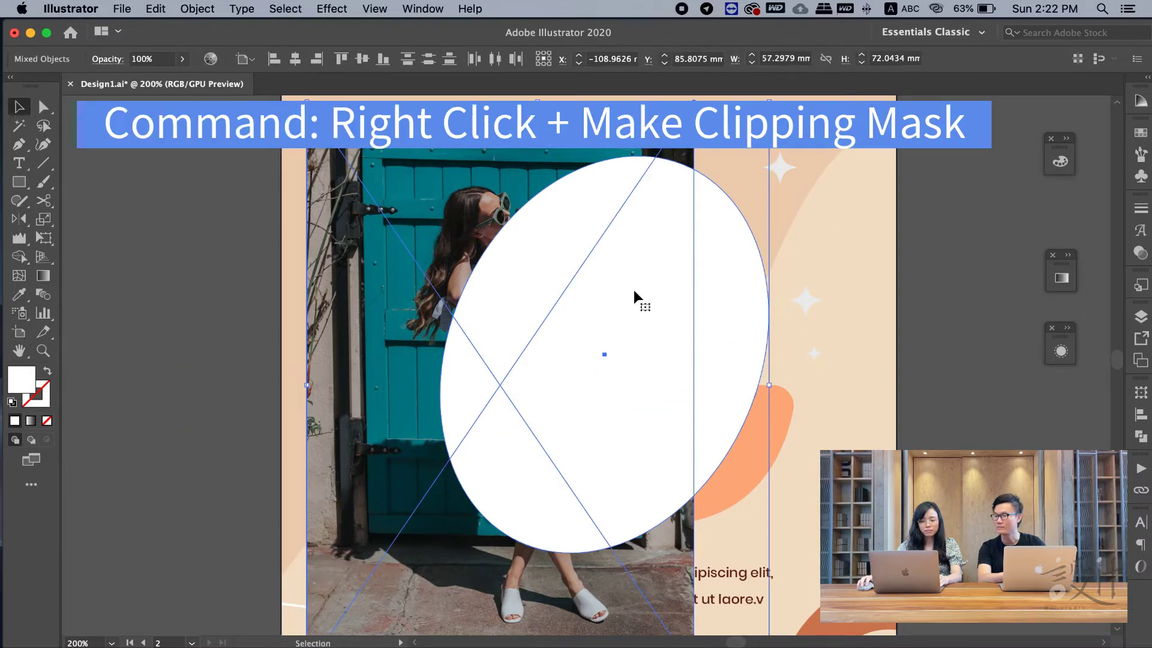
right_click(633, 291)
click(740, 431)
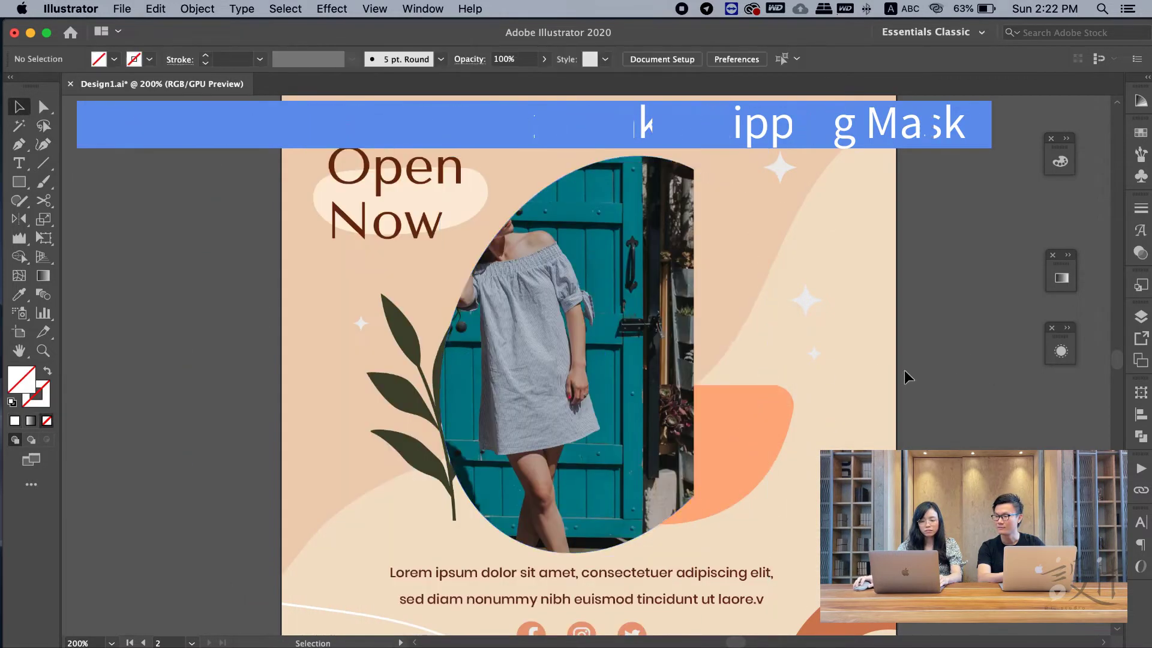
Inside the clip group, slide the photo right so the woman is centred in the oval
click(644, 321)
double_click(644, 321)
drag(644, 321, 710, 328)
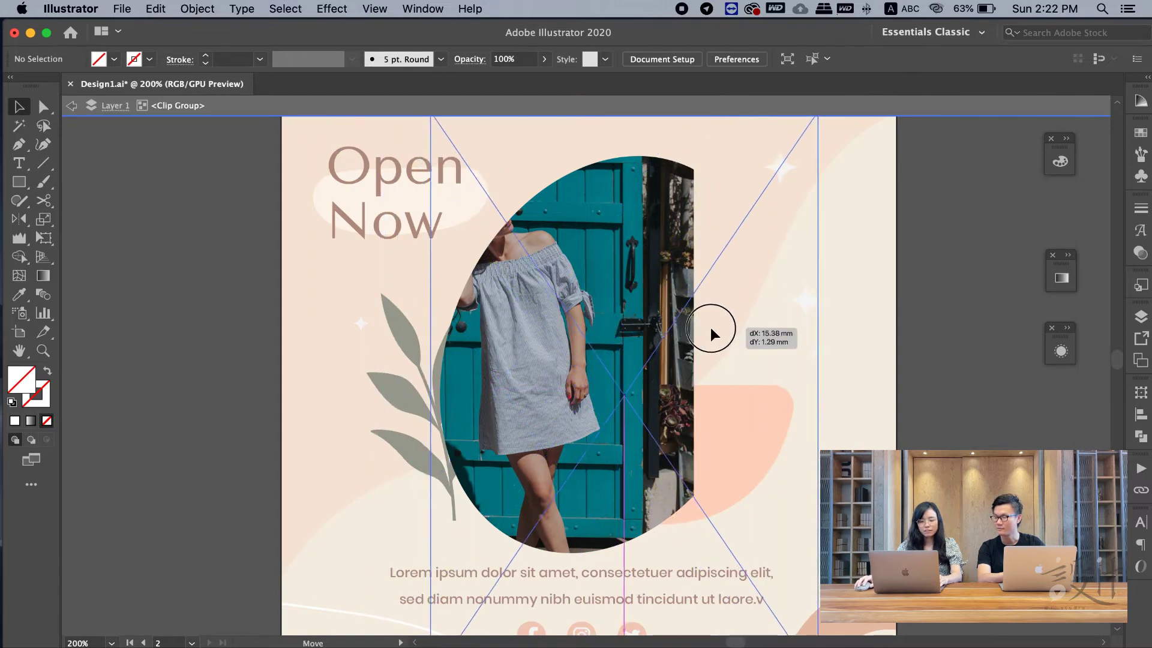
double_click(931, 388)
scroll(650, 377, down, 1)
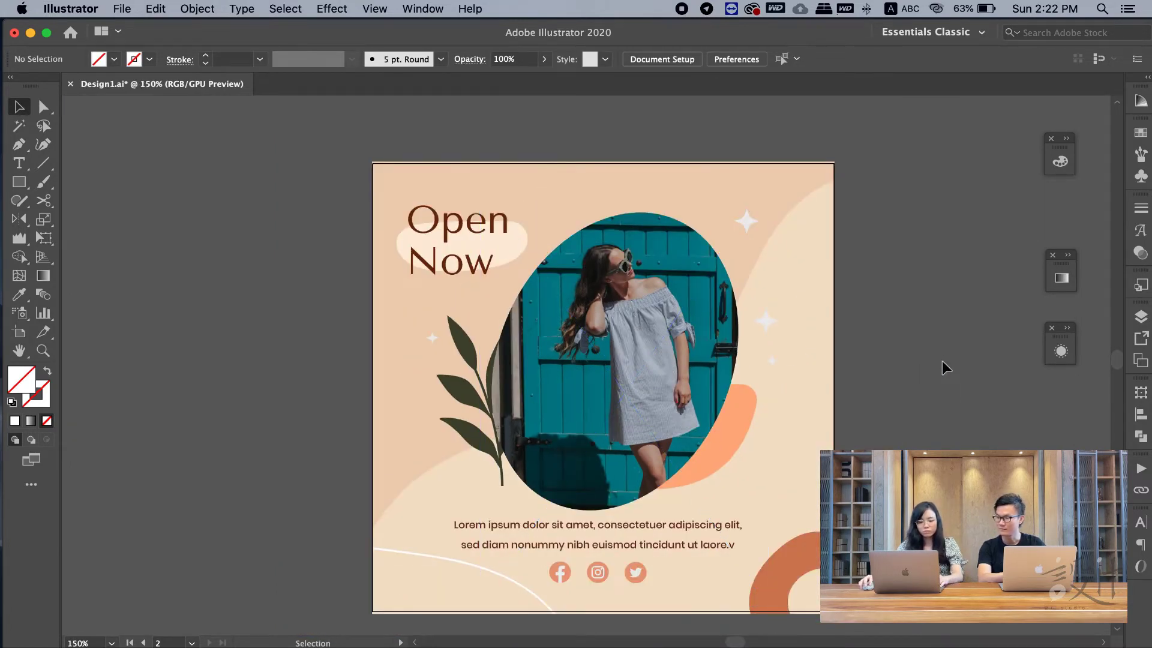
Recolour the large background blob with the Color sliders to dusty blue A5BCC9
key(a)
click(394, 364)
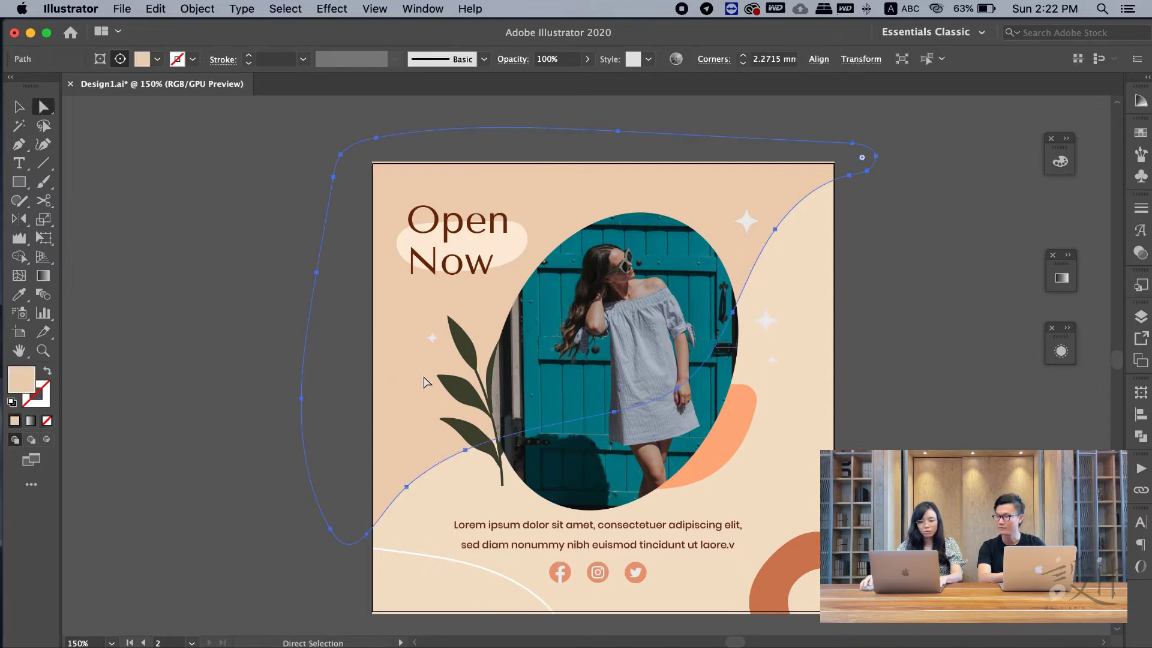
key(i)
click(559, 379)
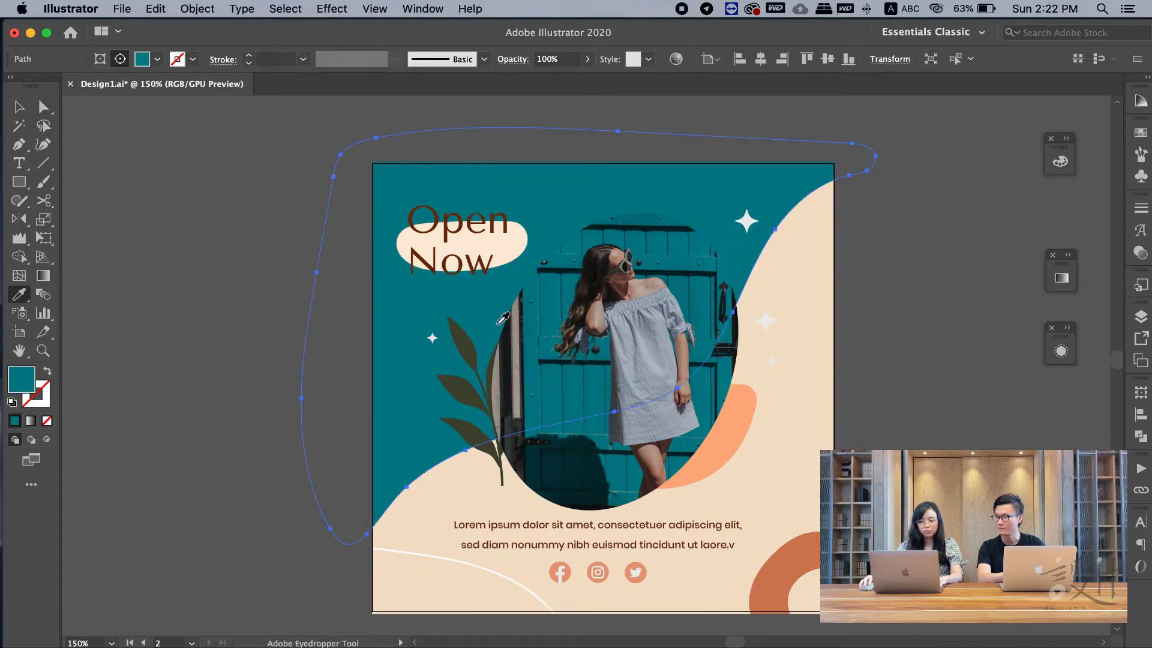
click(1053, 167)
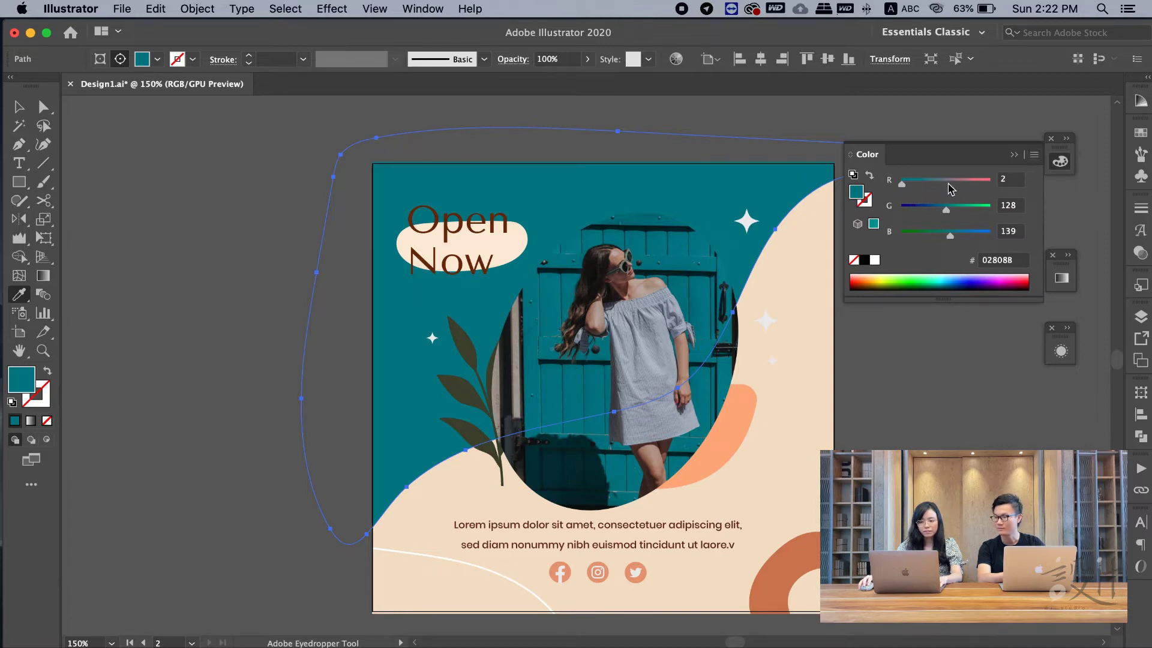
mouse_move(947, 212)
mouse_down()
mouse_move(966, 211)
mouse_move(977, 235)
mouse_up()
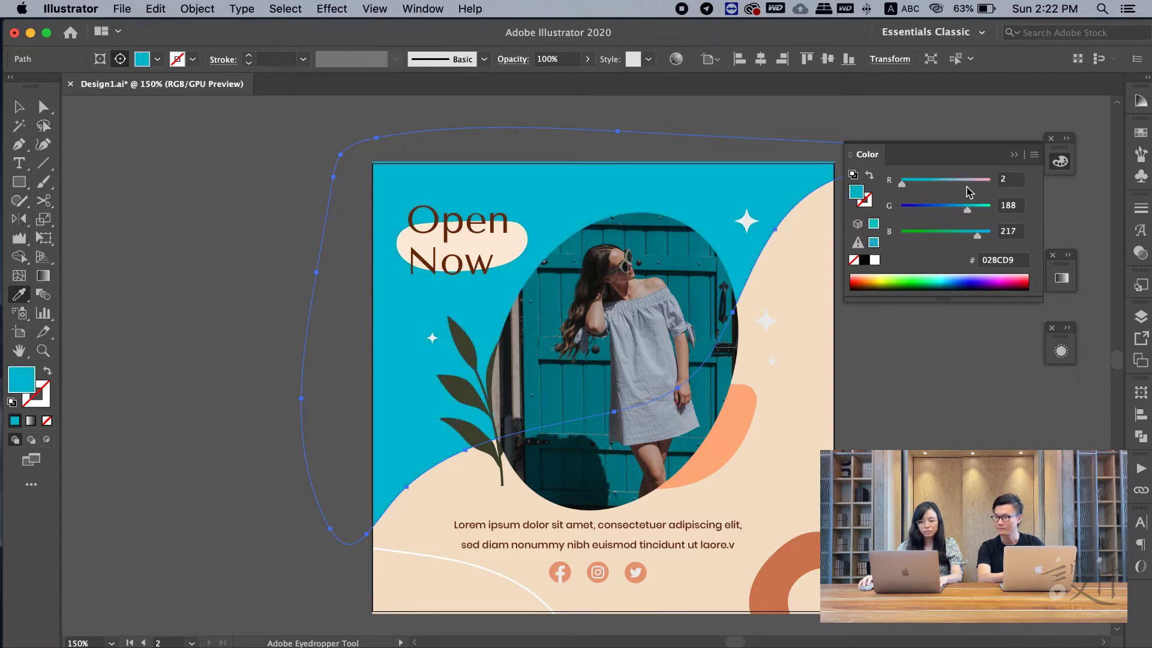
drag(902, 183, 972, 189)
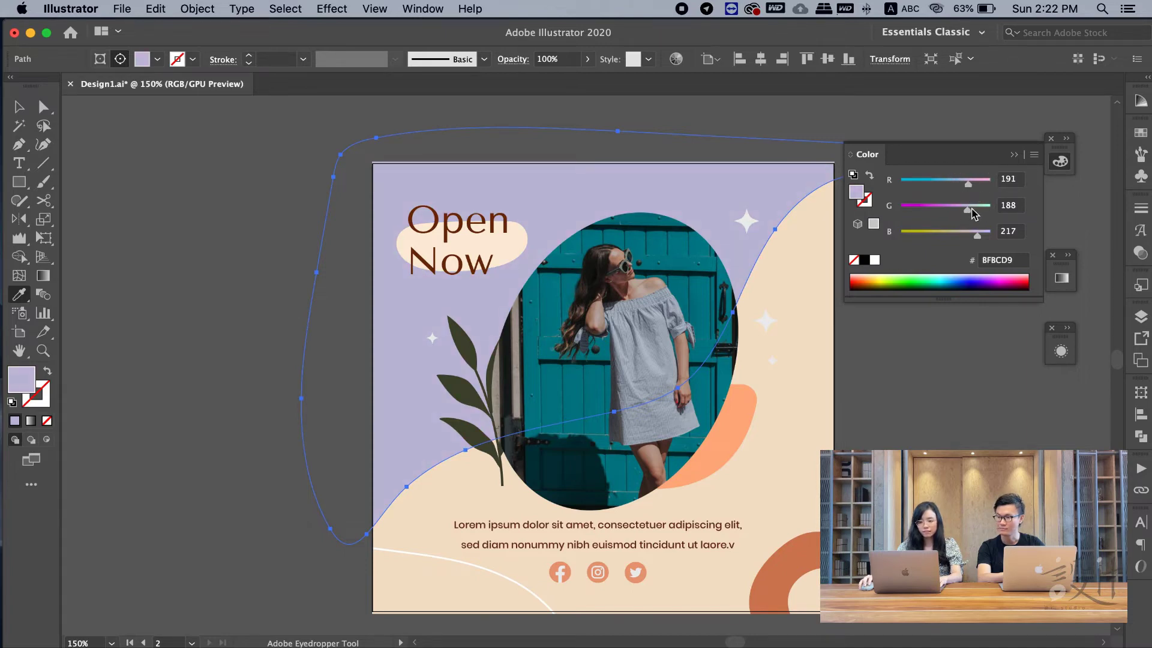
drag(977, 236, 984, 237)
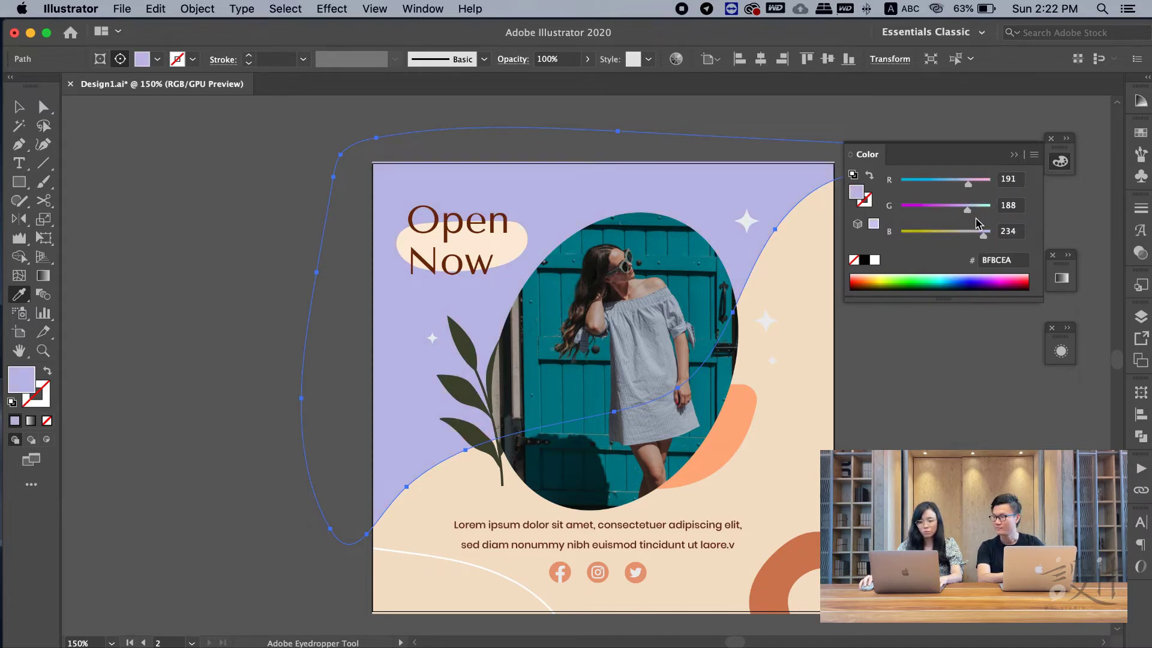
drag(968, 186, 962, 187)
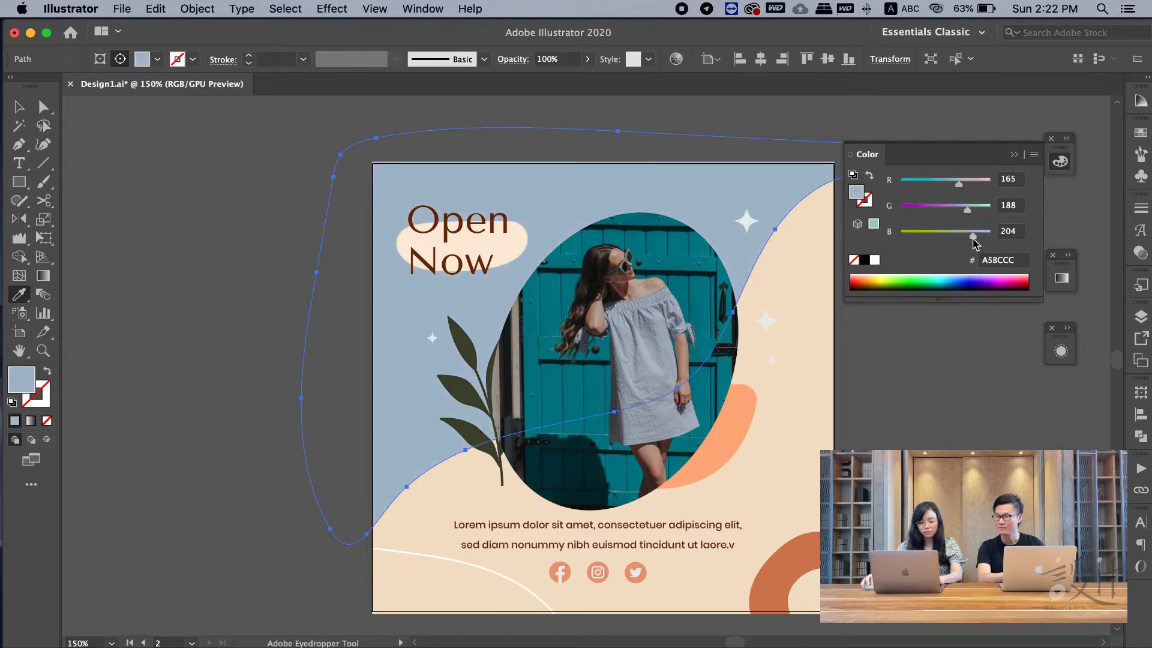
Undo the accidental grey eyedropper fill, then select the cream lower background rectangle
click(881, 420)
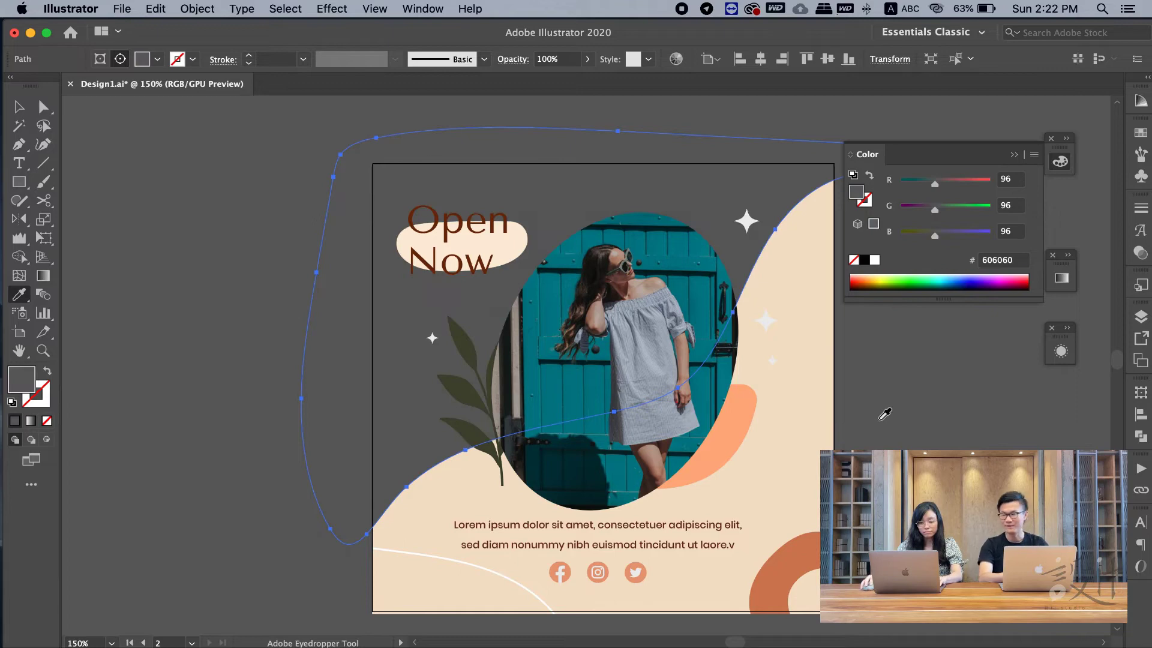
key(ctrl+z)
key(v)
click(888, 414)
key(a)
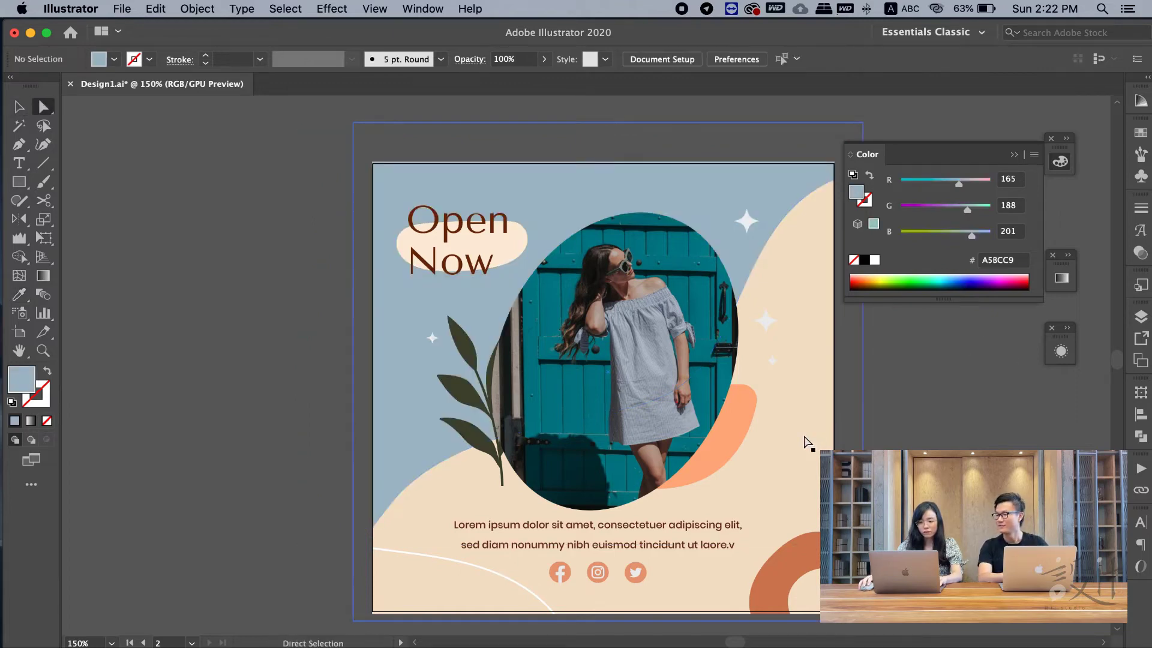
click(807, 442)
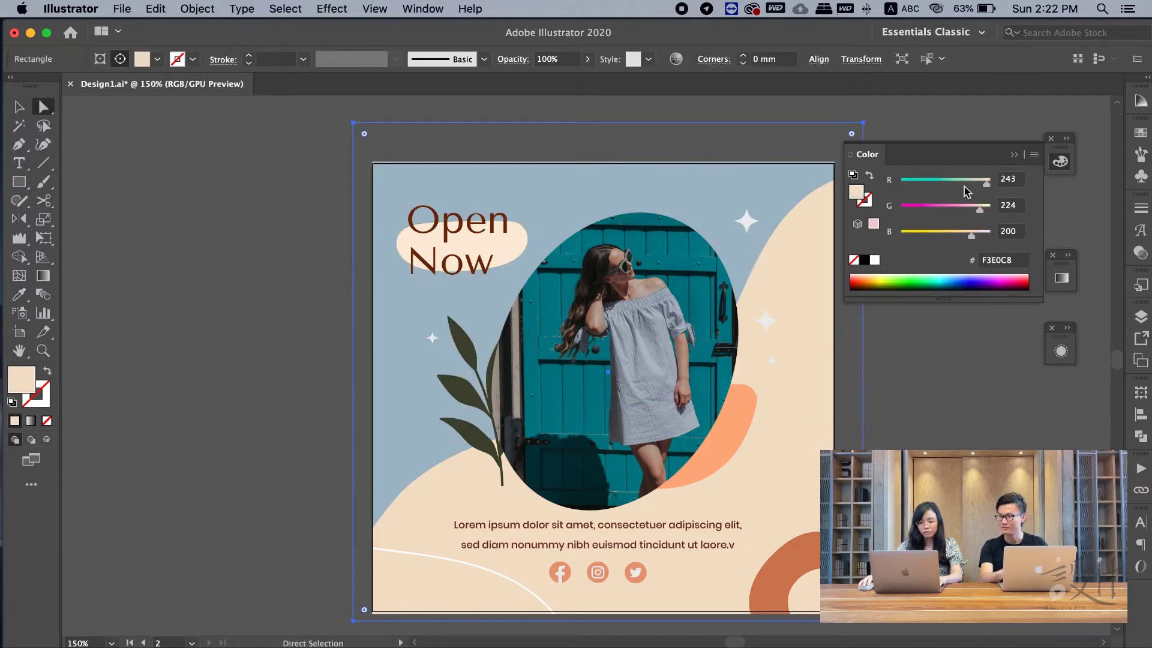
Set the cream lower rectangle to pale grey E3ECE8 with the Color sliders
drag(976, 232, 983, 235)
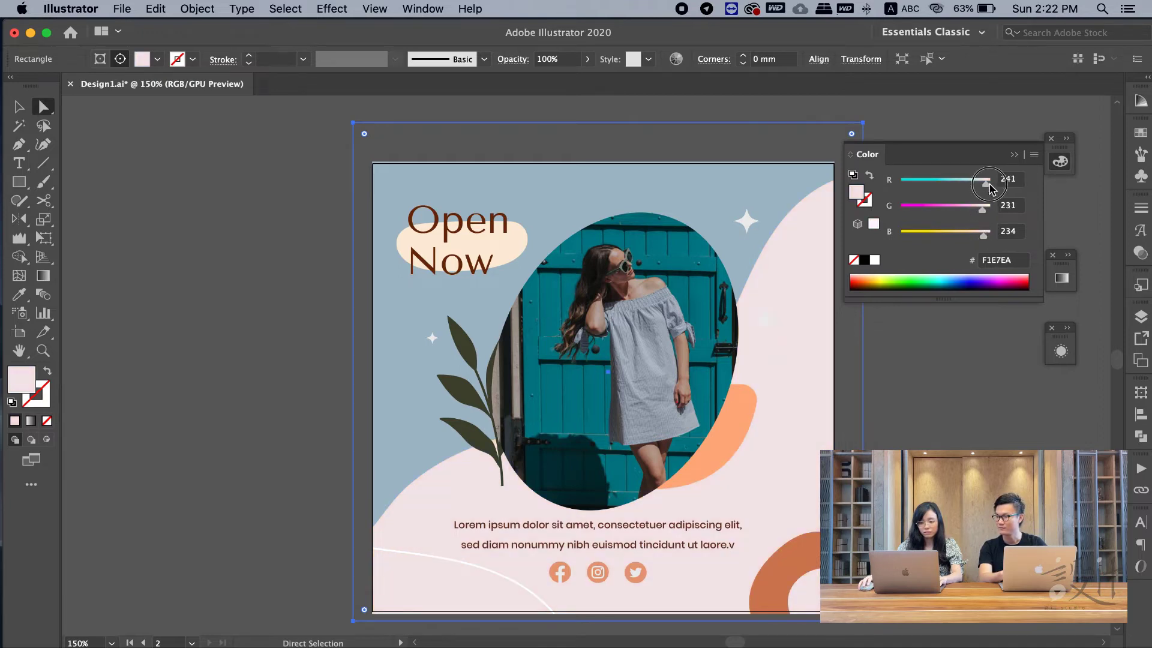
drag(989, 188, 985, 188)
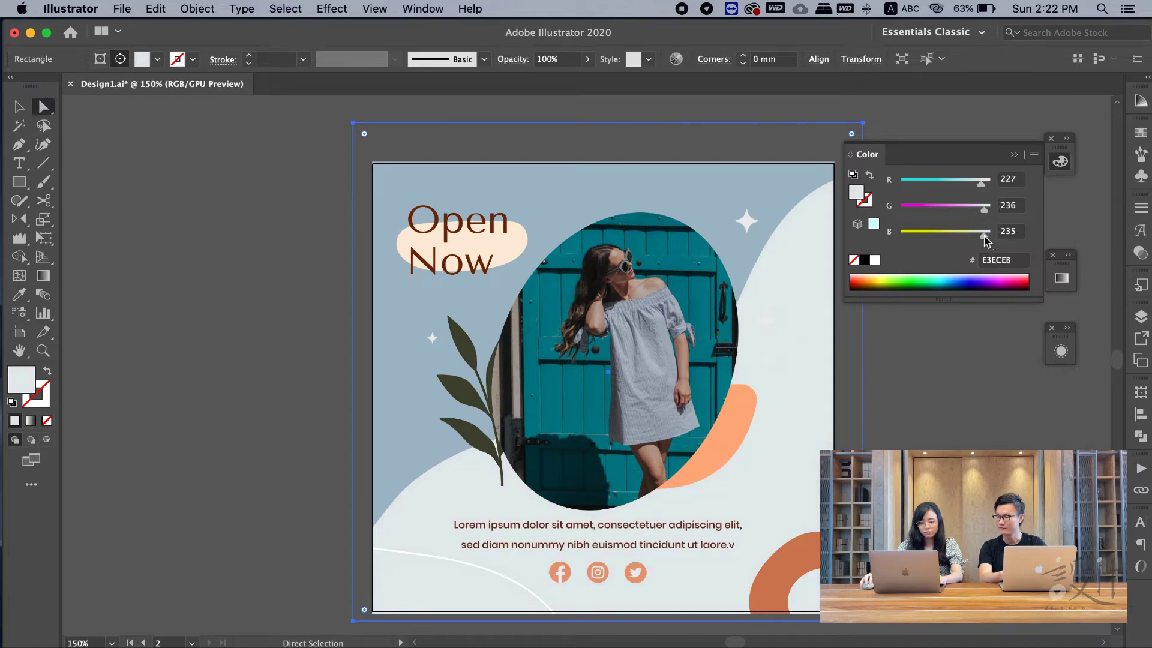
click(932, 384)
Fill the orange blob behind the photo with dark teal 023438 via the eyedropper
click(742, 423)
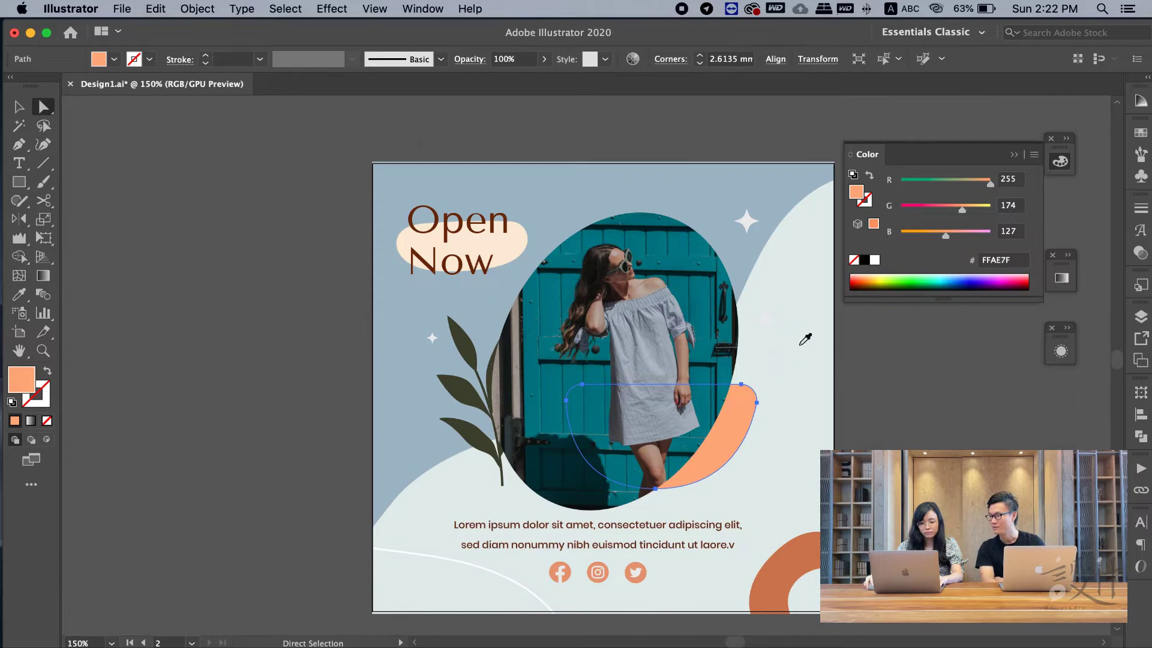
click(708, 279)
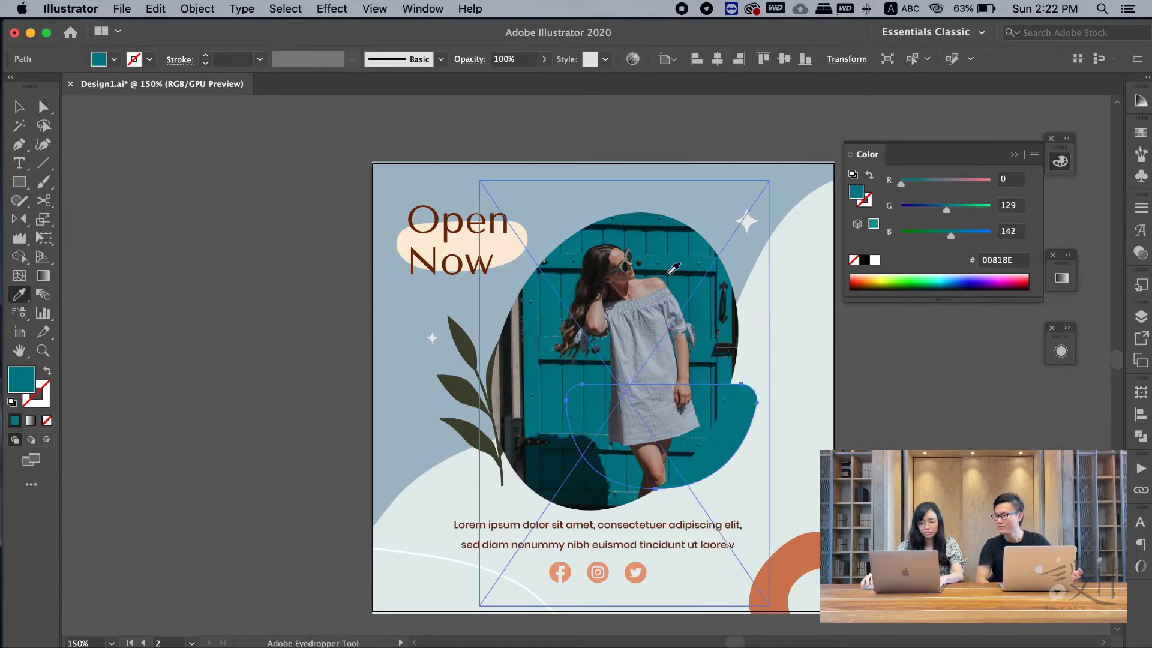
click(542, 438)
Eyedropper the bottom-right orange arc to teal 027C89 from the door
key(a)
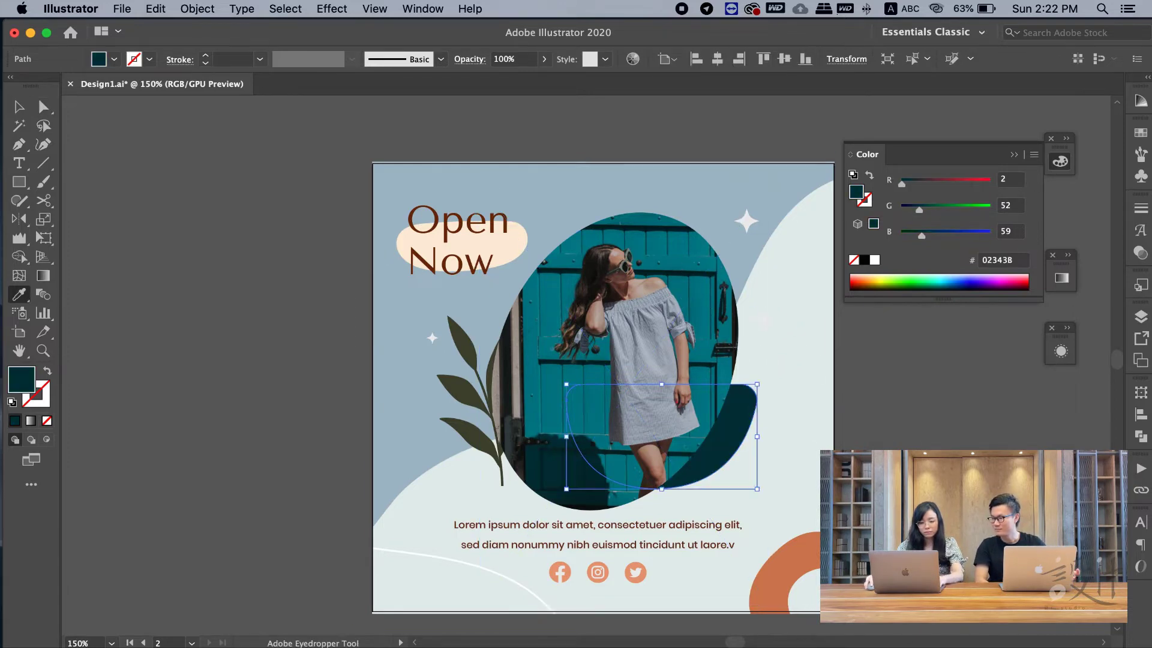
click(788, 546)
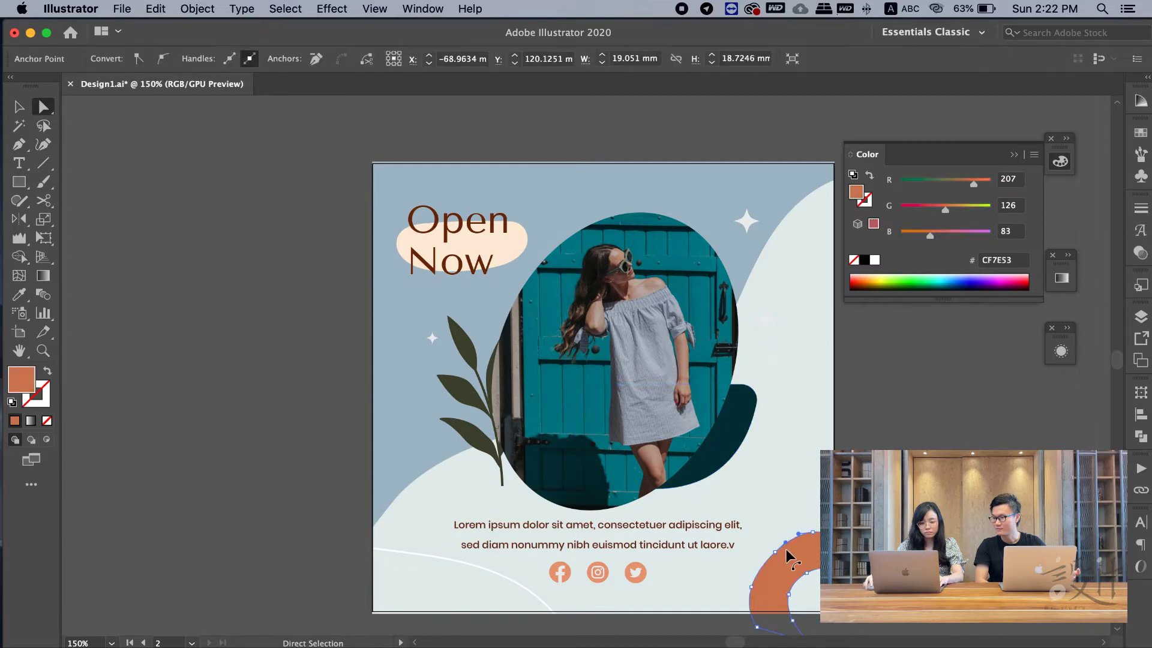
key(i)
click(509, 354)
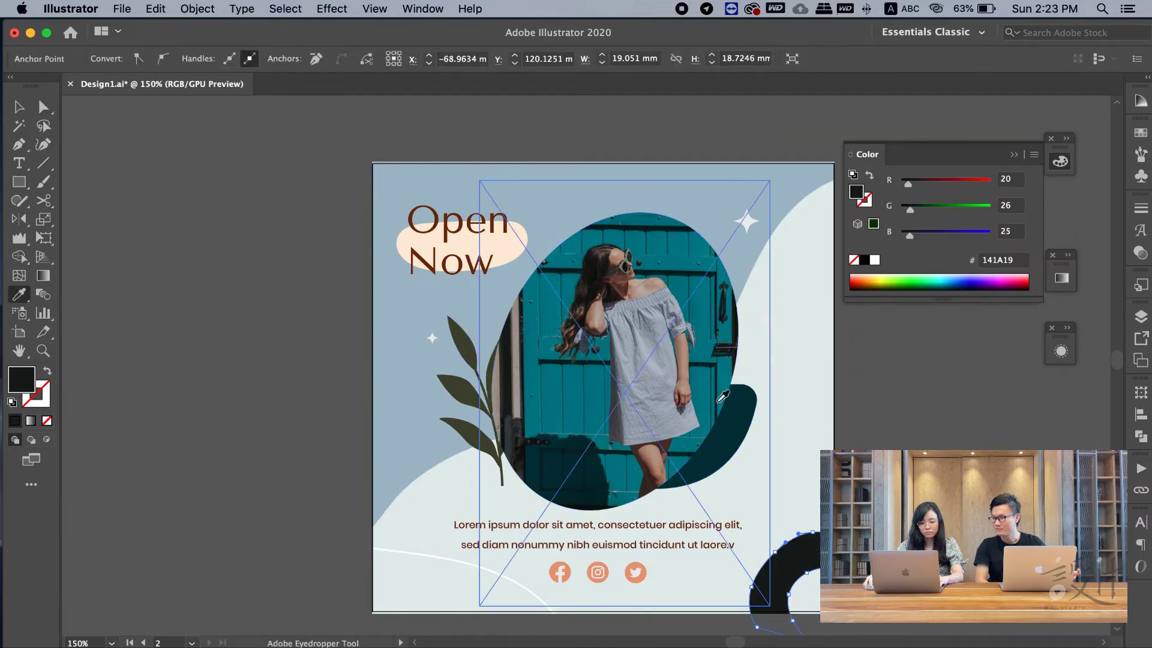
click(520, 422)
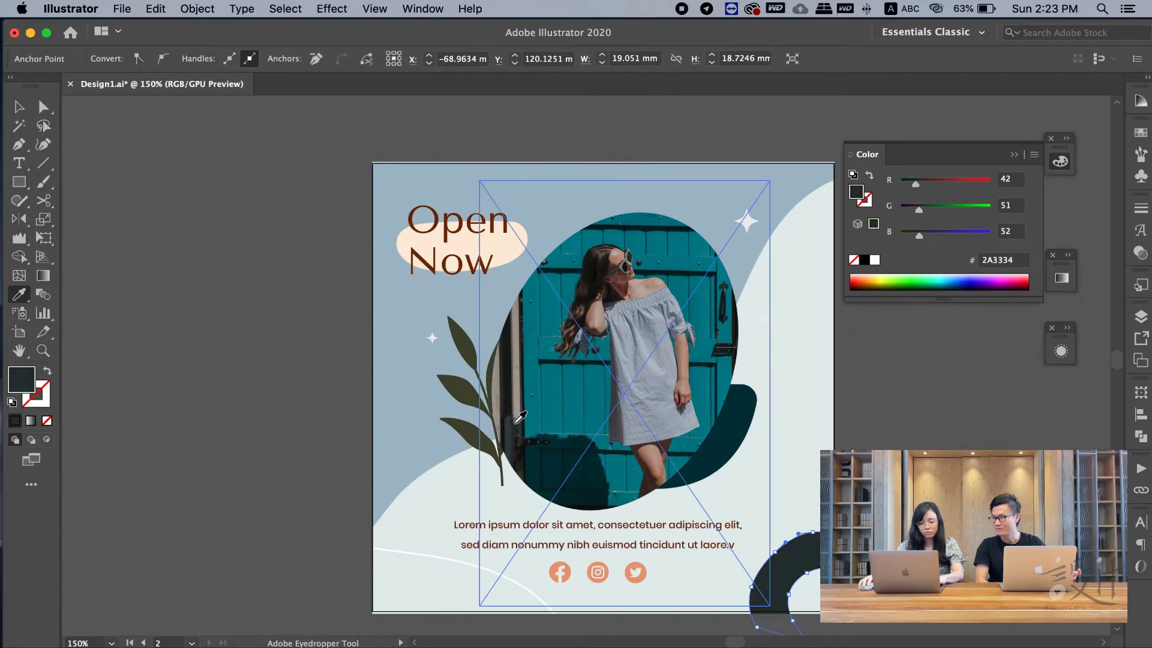
click(508, 419)
click(697, 289)
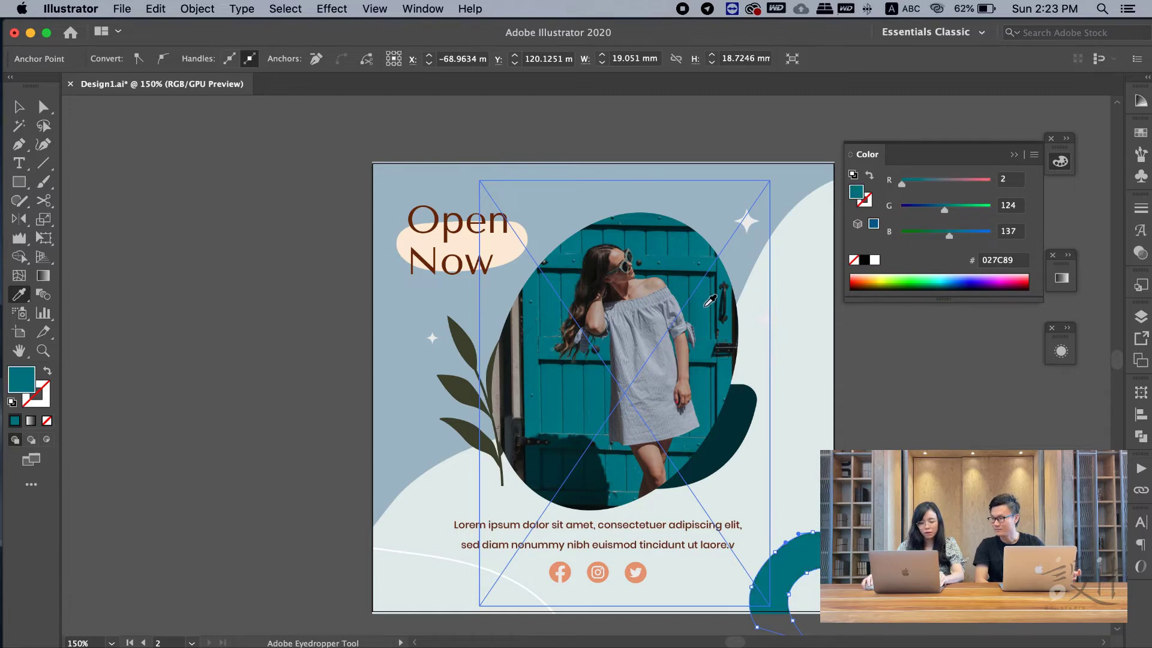
key(v)
click(920, 417)
scroll(647, 540, down, 2)
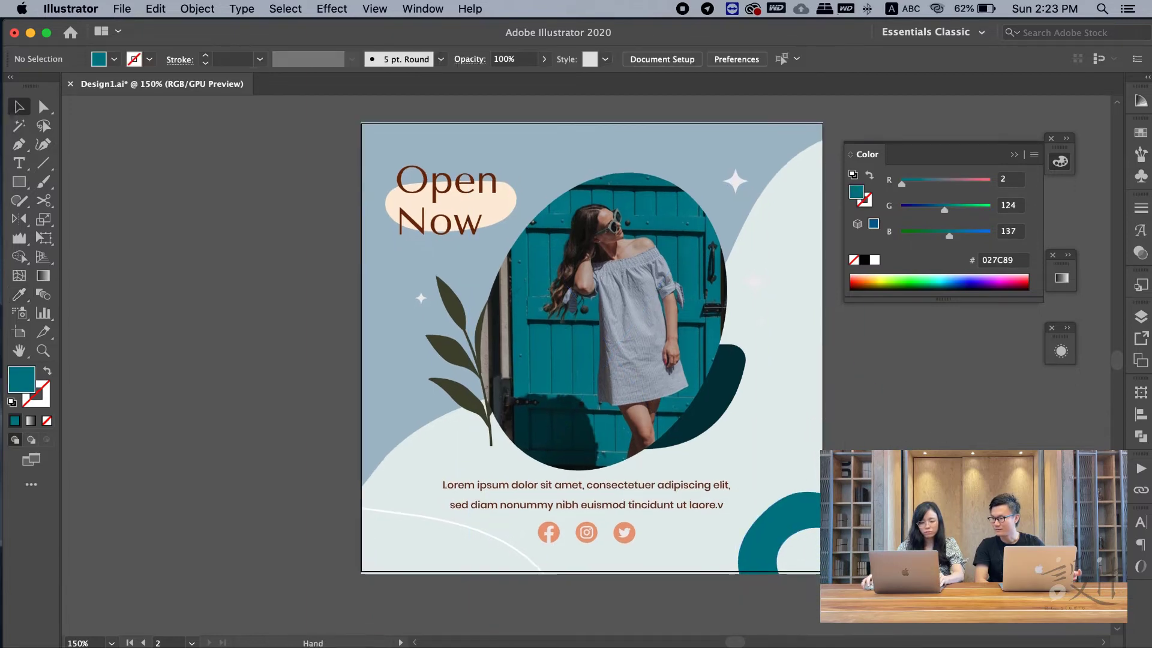
Turn the Twitter and Instagram icon circles teal
key(a)
scroll(647, 540, up, 3)
click(630, 533)
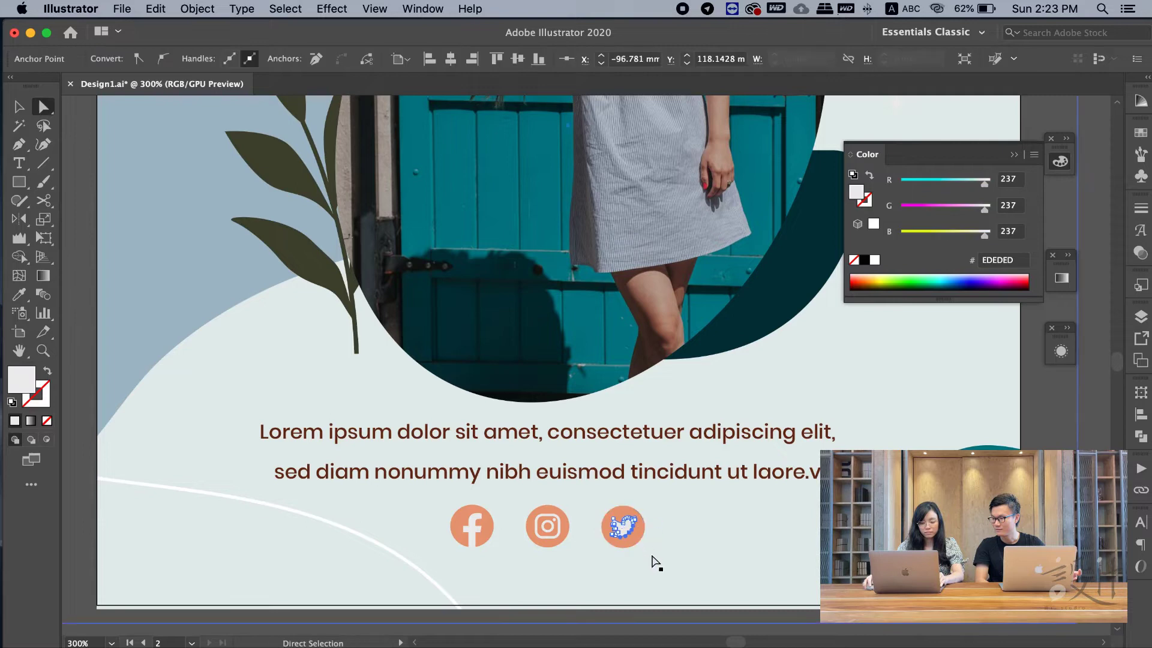
click(655, 562)
click(642, 535)
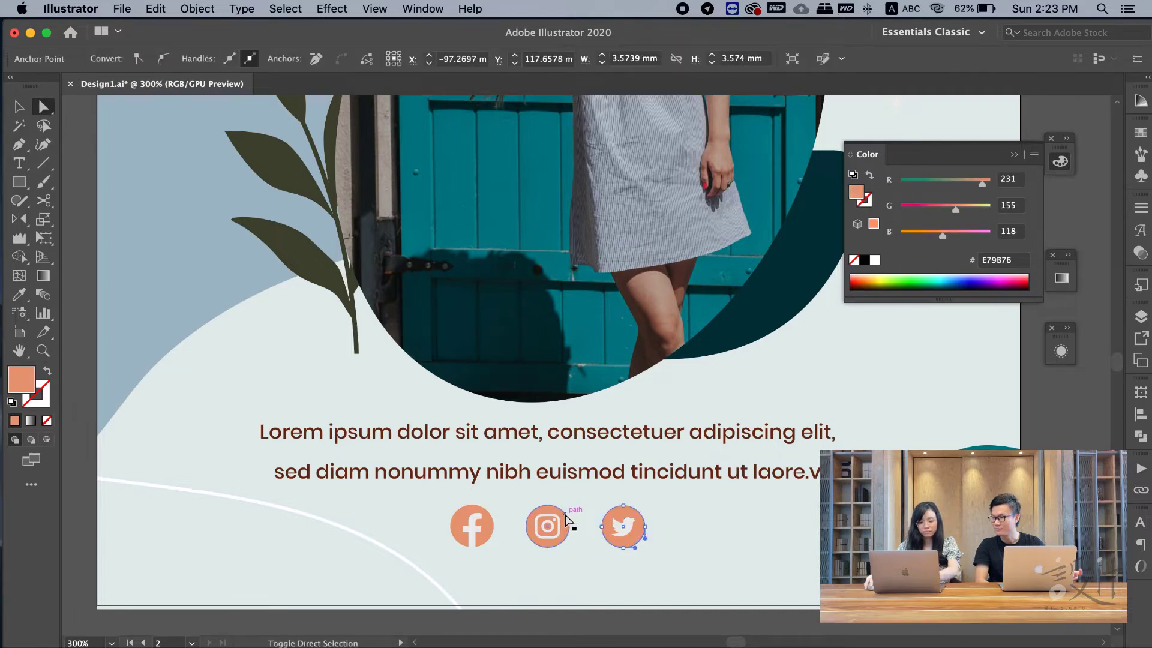
scroll(567, 517, up, 2)
click(570, 515)
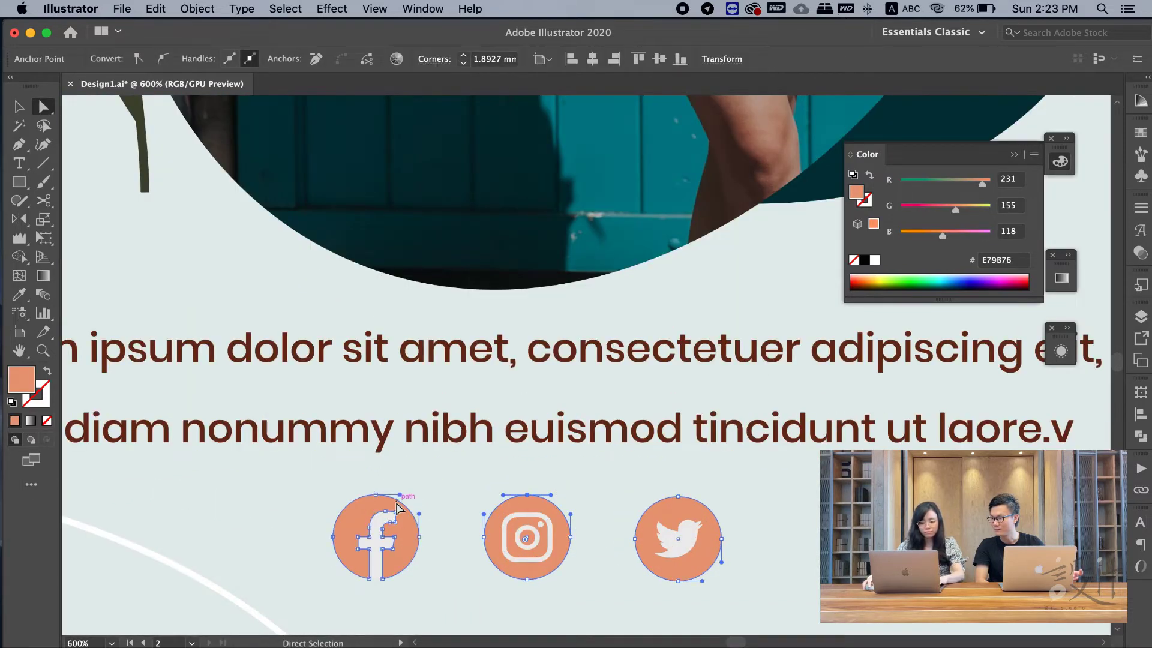
key(o)
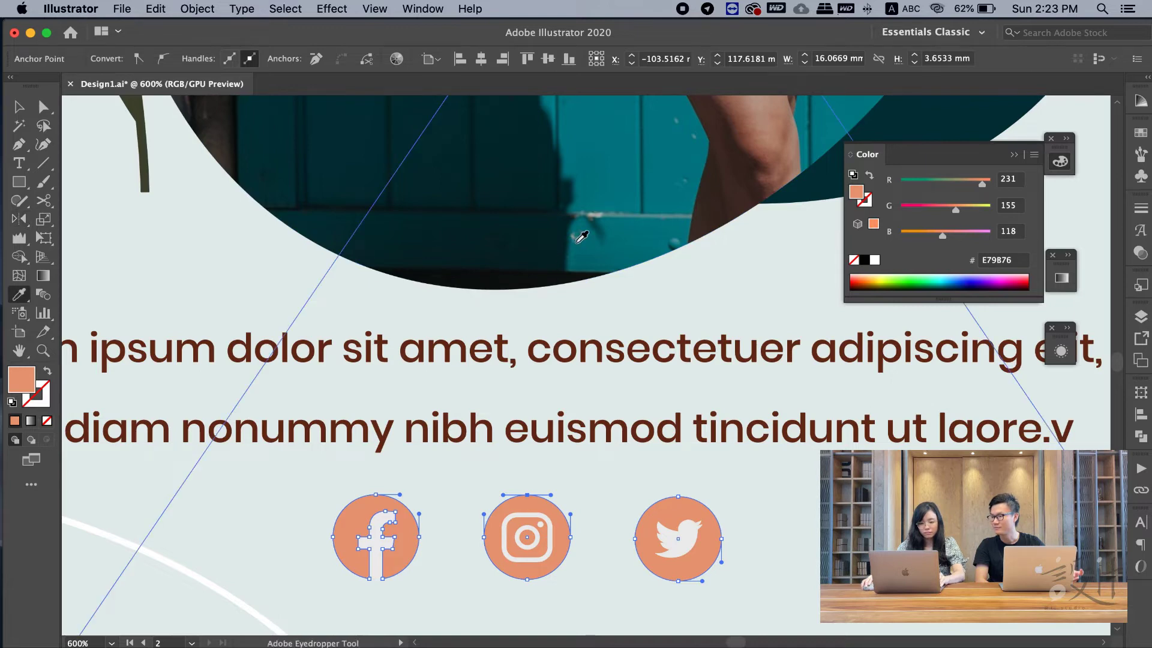
key(super+z)
key(v)
scroll(632, 414, down, 4)
scroll(632, 414, down, 3)
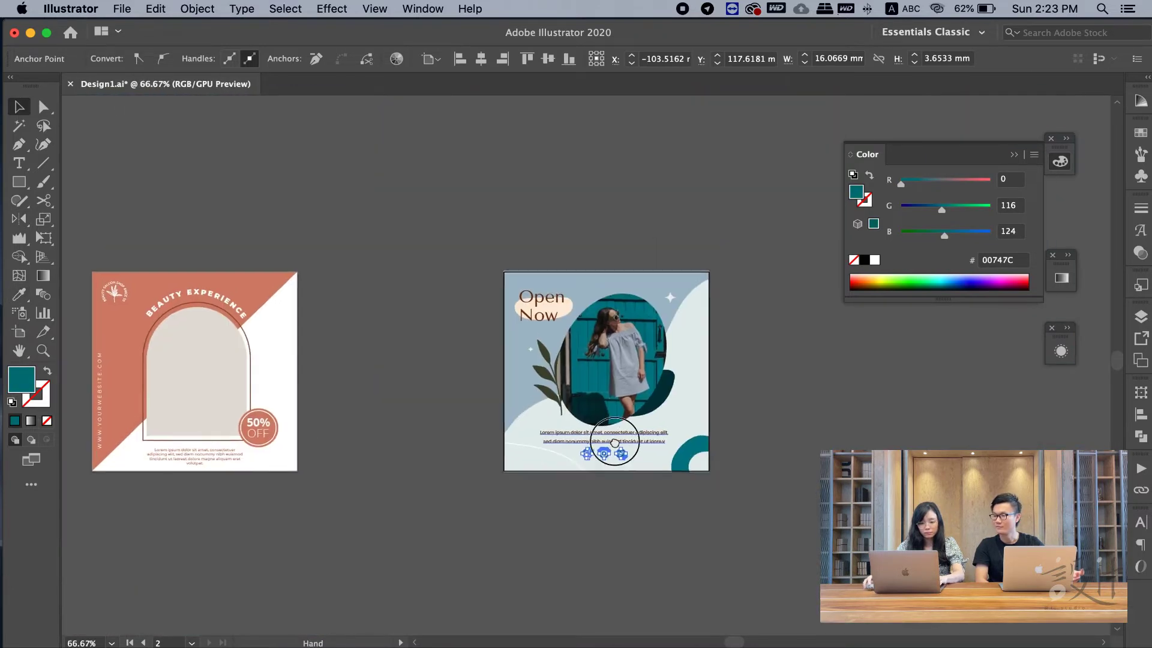
scroll(712, 401, up, 3)
click(745, 384)
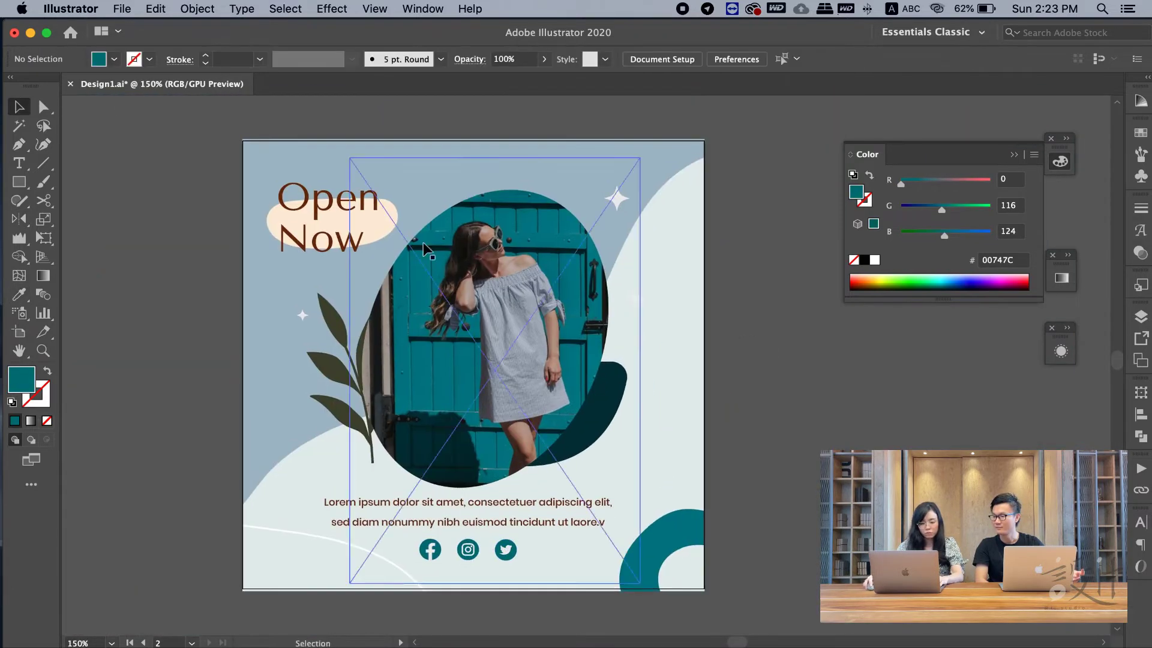
Sample teal onto the Open Now text and light grey E3ECE8 onto the peach blob
click(320, 237)
key(i)
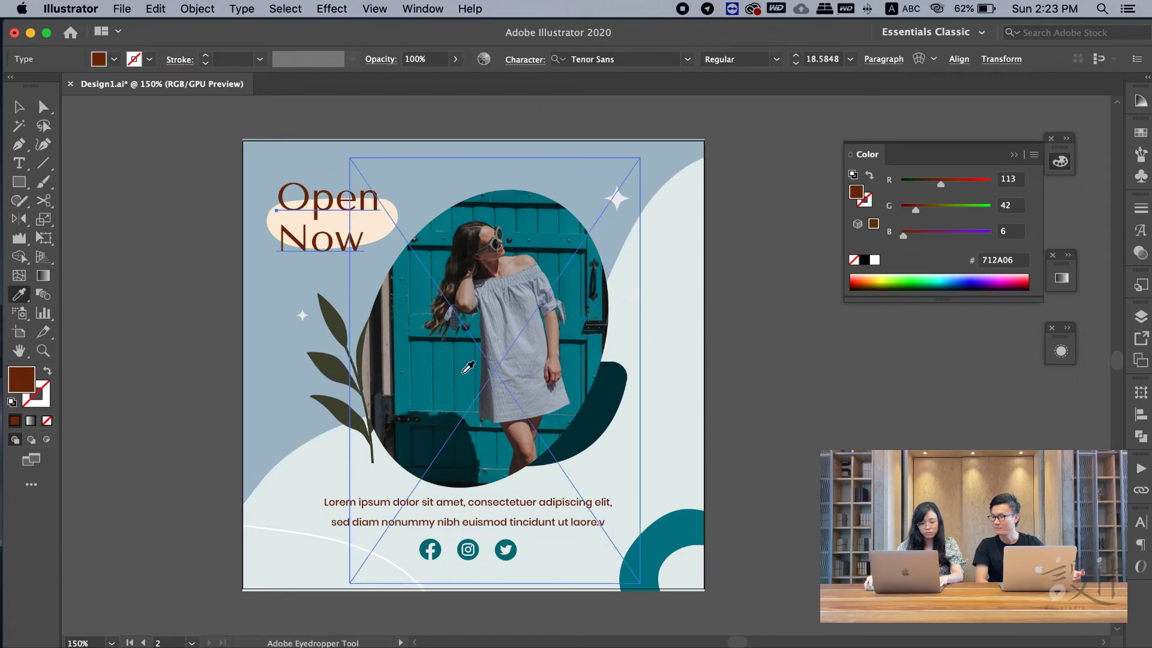
click(573, 255)
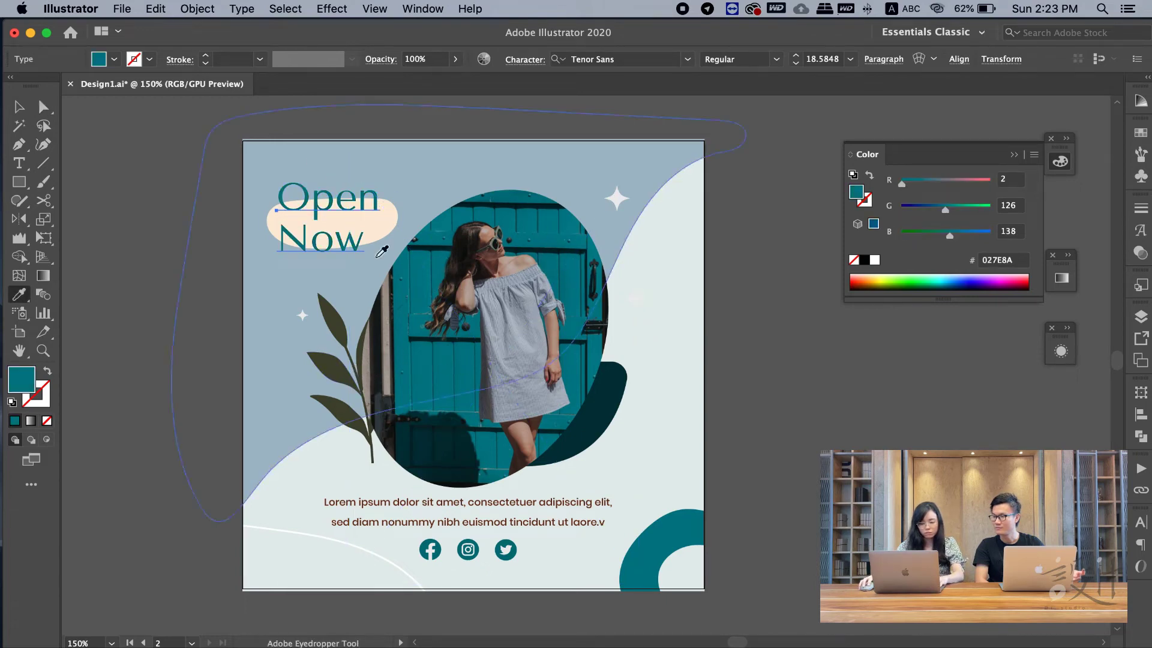
key(a)
click(378, 228)
key(i)
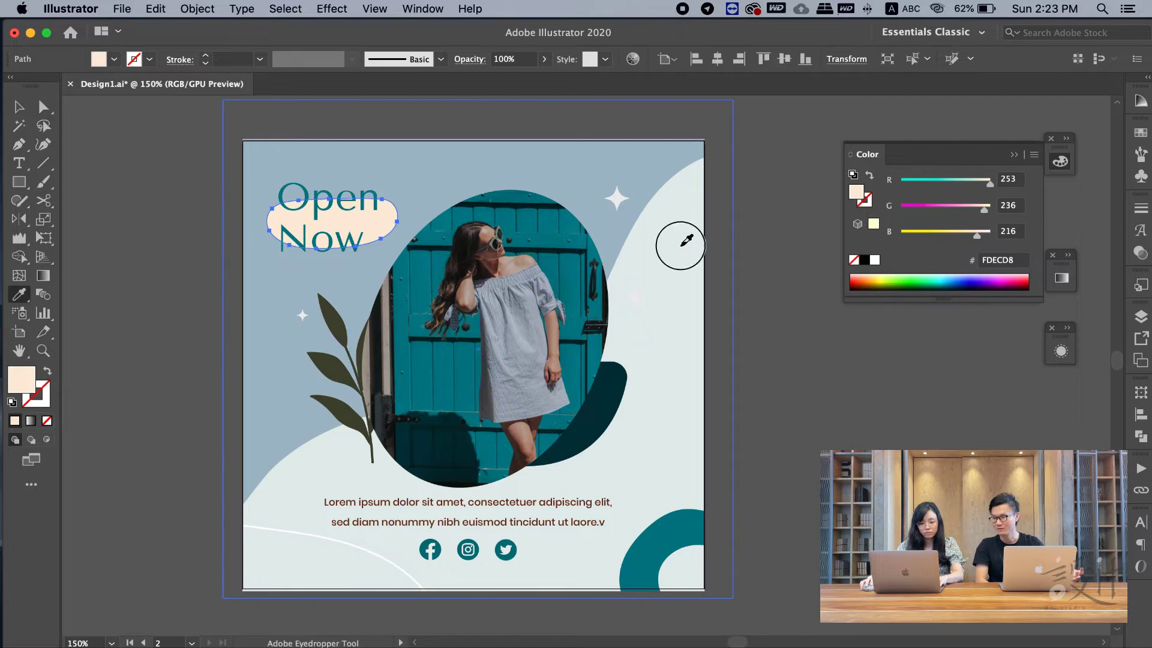
click(690, 249)
Make the Open Now headline black using the Color panel swatch
key(a)
click(375, 204)
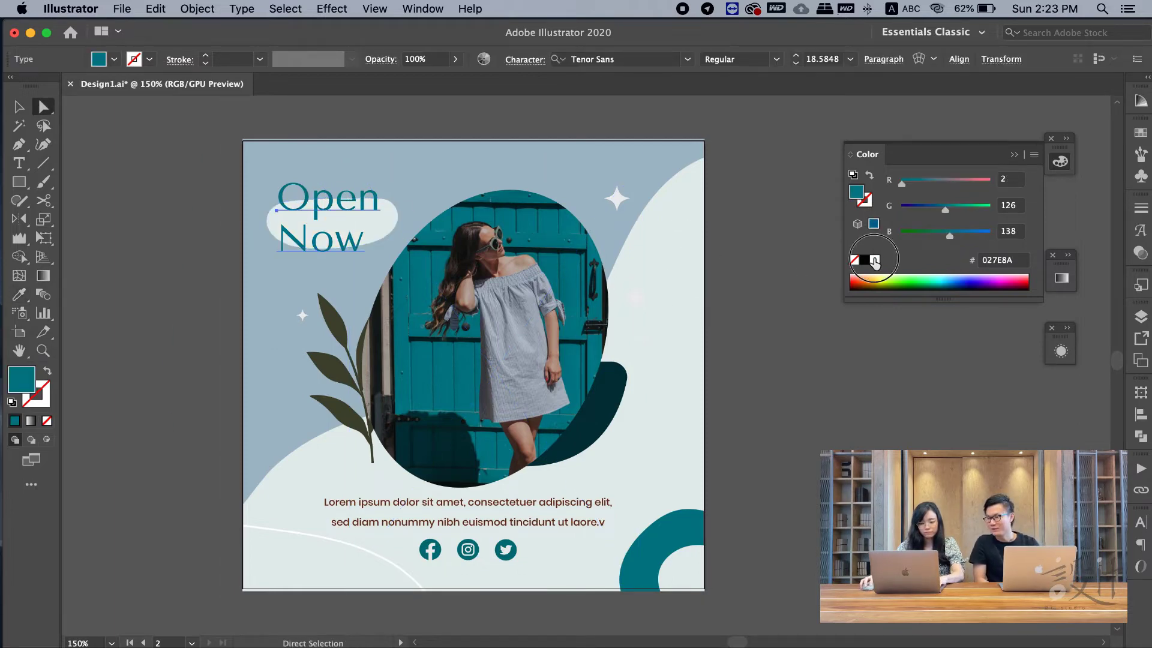
click(874, 260)
click(864, 260)
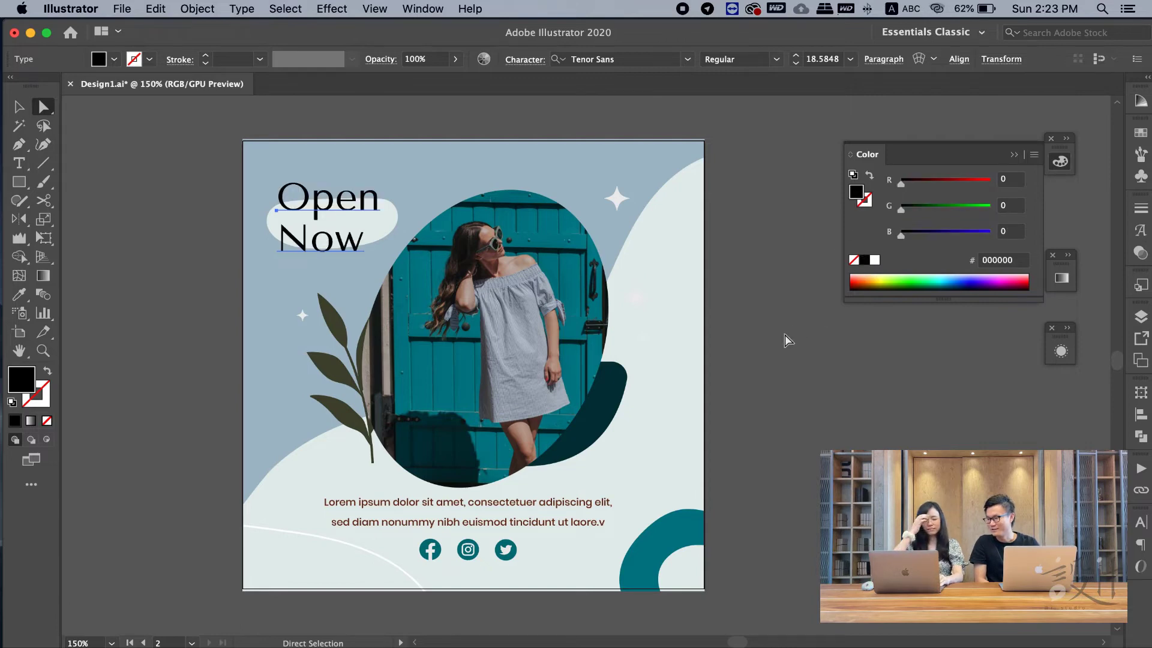
key(v)
click(774, 354)
drag(738, 378, 808, 378)
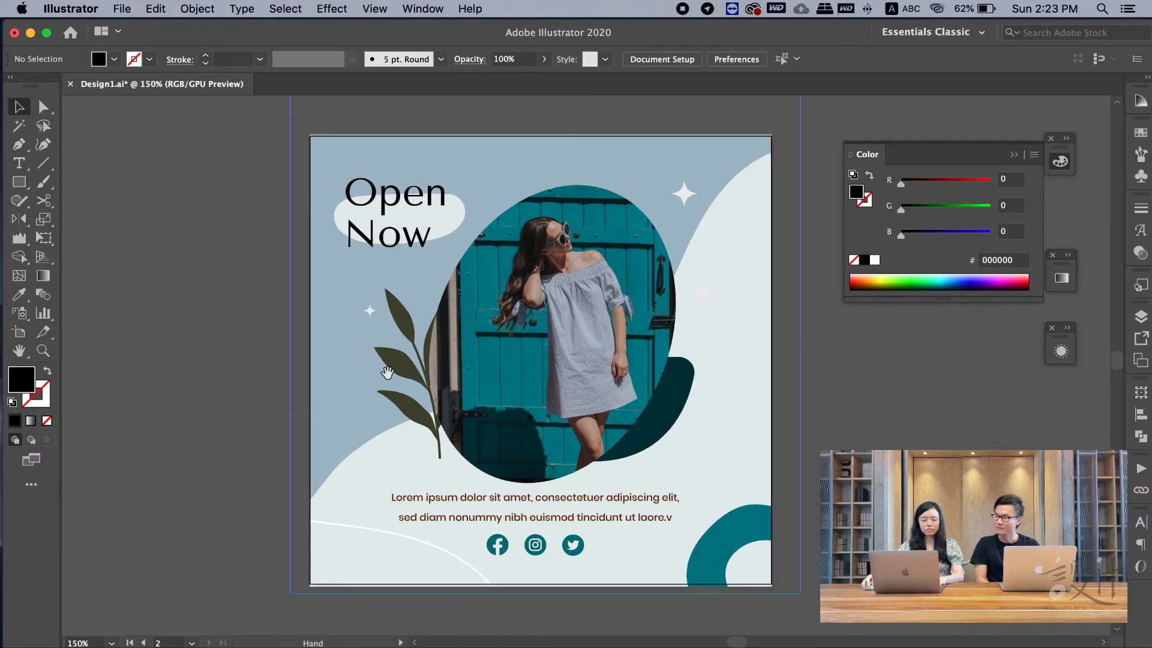
Bring the Beauty Experience artboard into view and draw a black rectangle beside it
drag(385, 372, 858, 378)
drag(471, 384, 878, 389)
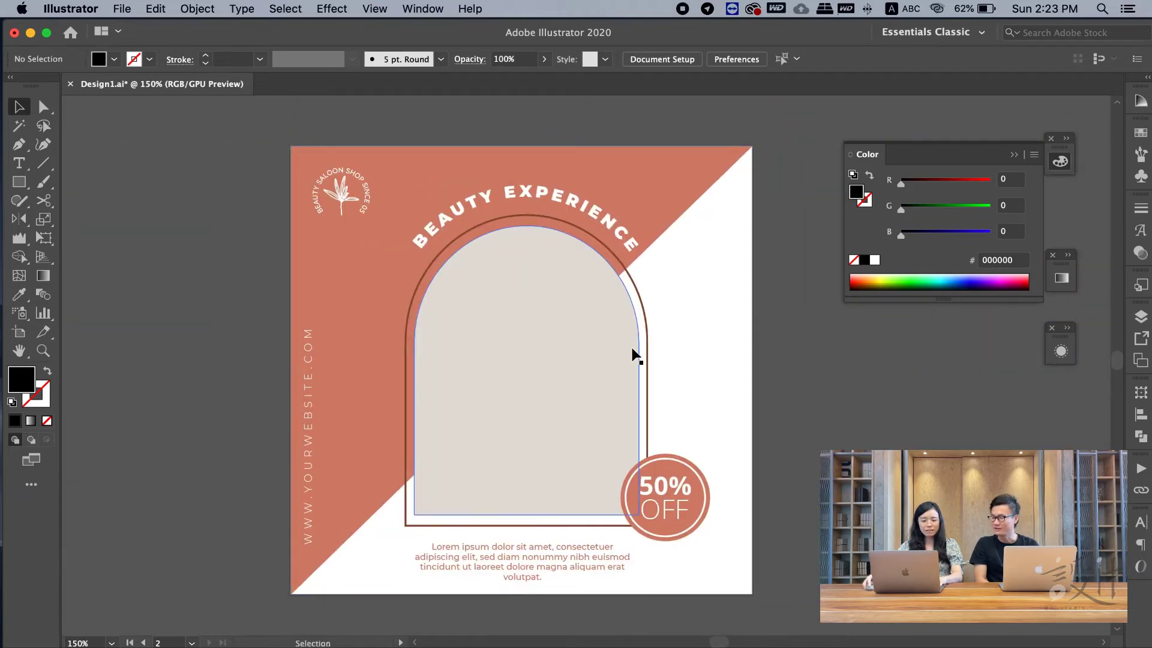
drag(352, 372, 554, 364)
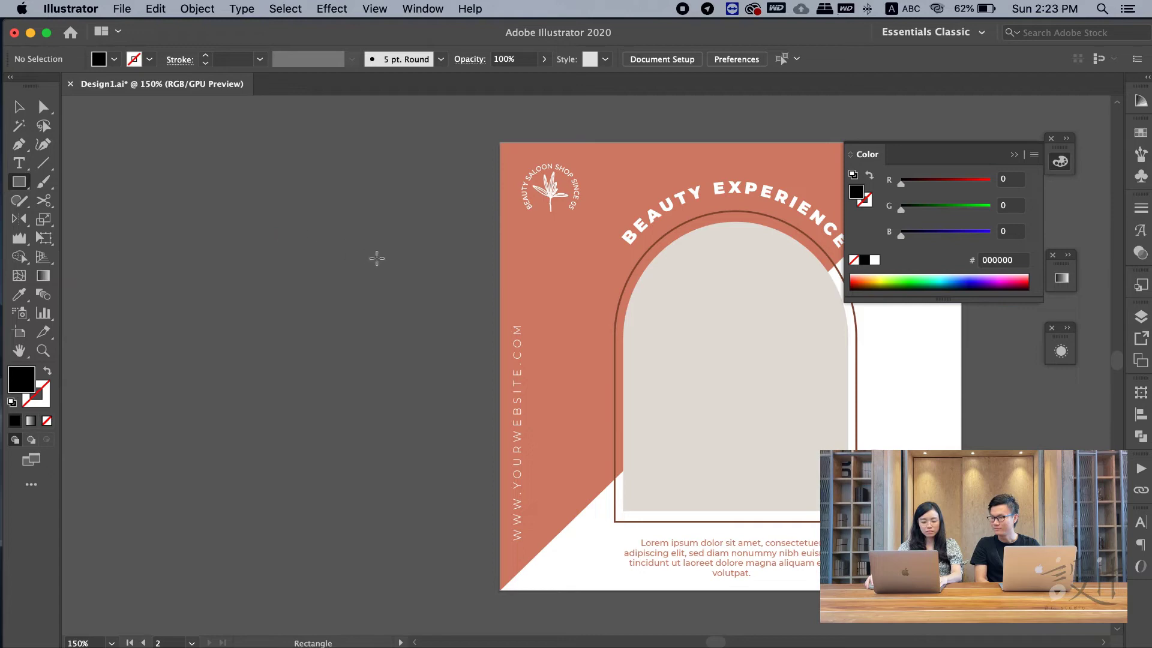
mouse_move(386, 234)
mouse_down()
mouse_move(163, 520)
mouse_move(164, 545)
mouse_up()
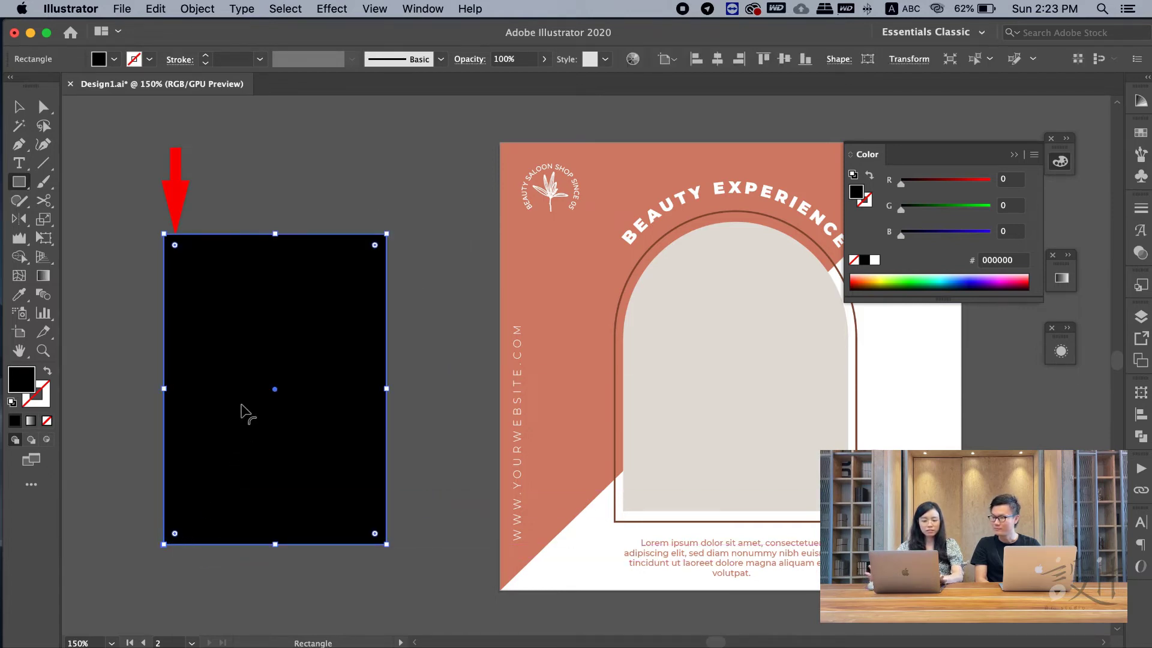
Round the rectangle's top two corners to about 18.4 mm, forming a full arch
key(v)
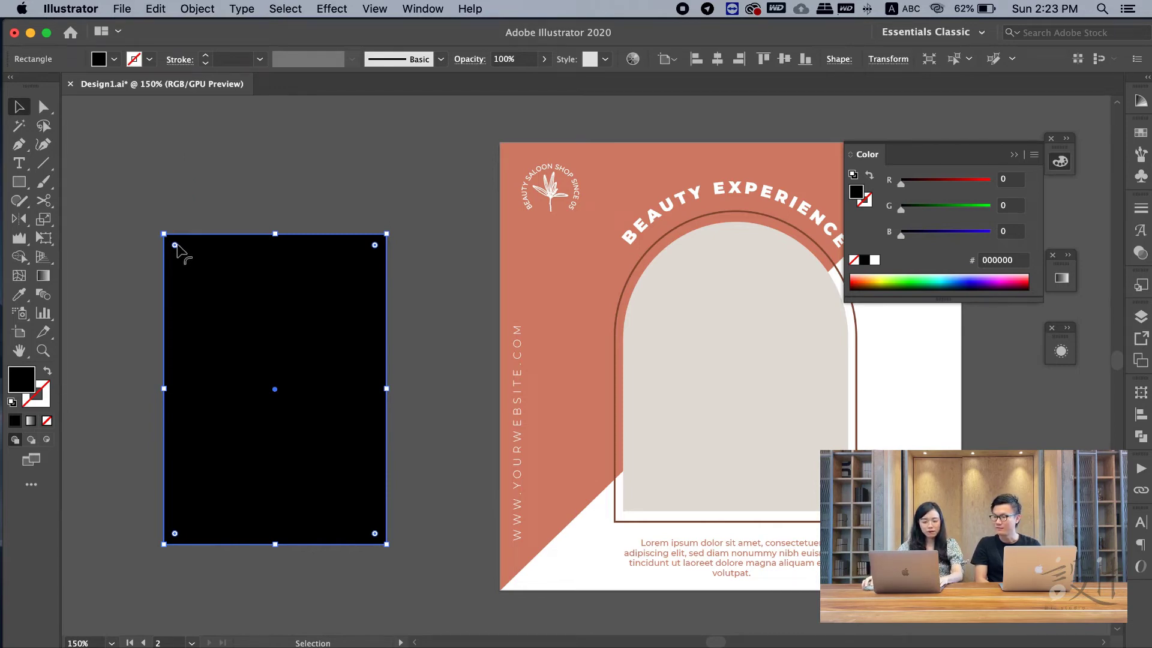
key(a)
drag(143, 203, 438, 278)
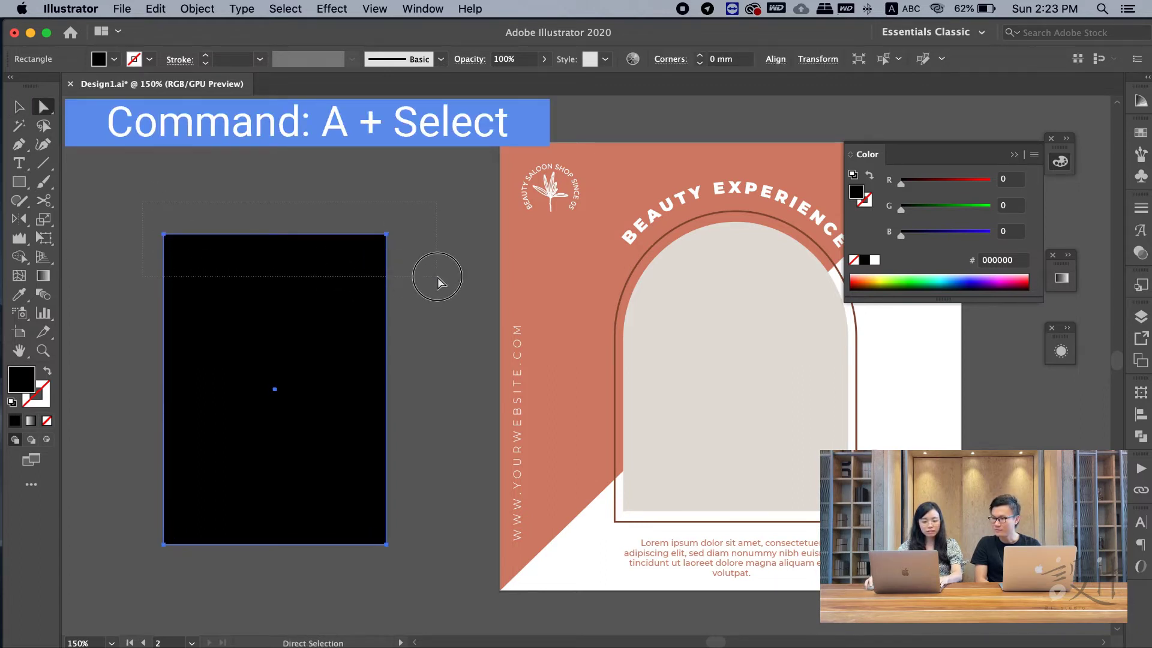
drag(437, 277, 439, 281)
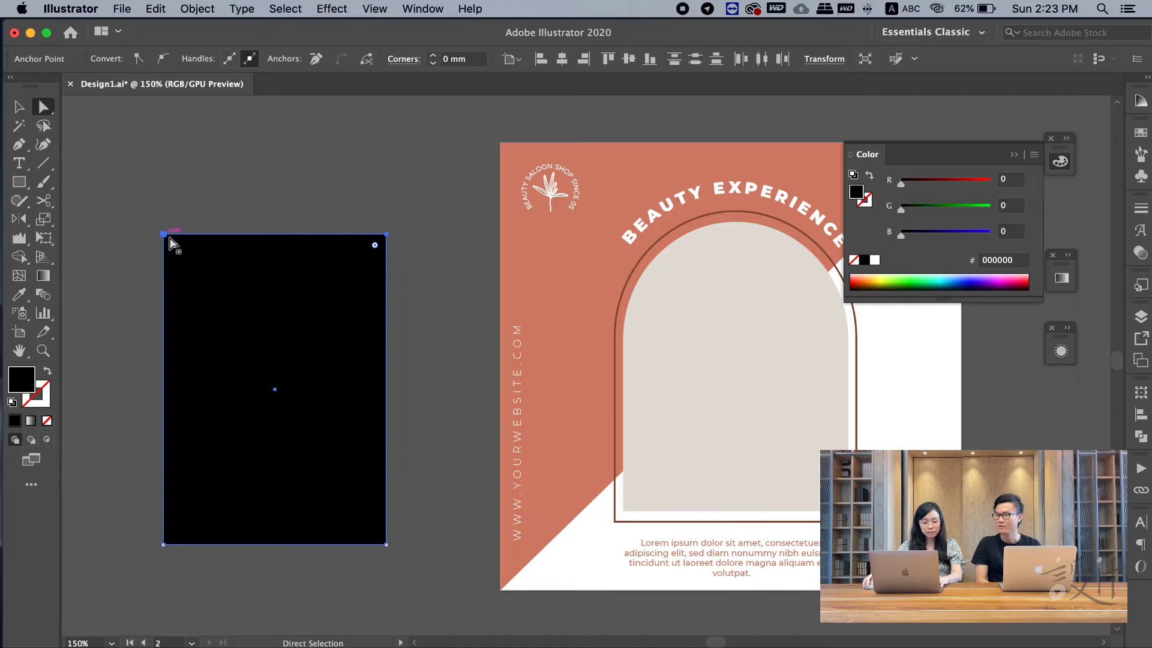
drag(175, 245, 321, 532)
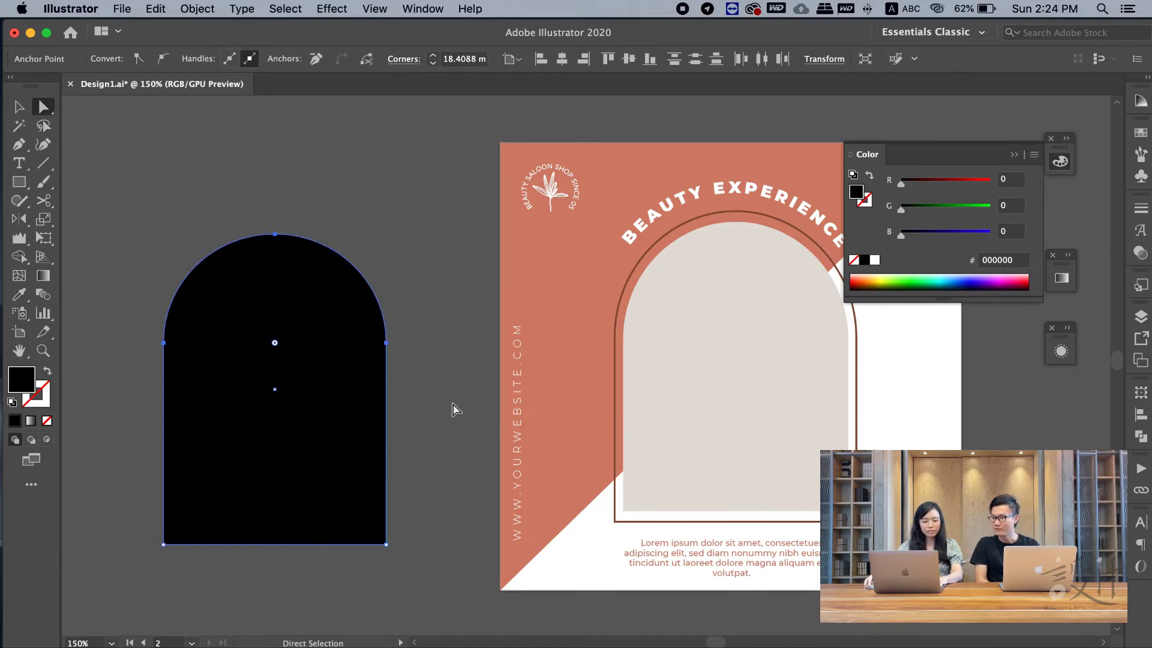
click(456, 410)
key(v)
scroll(270, 381, left, 5)
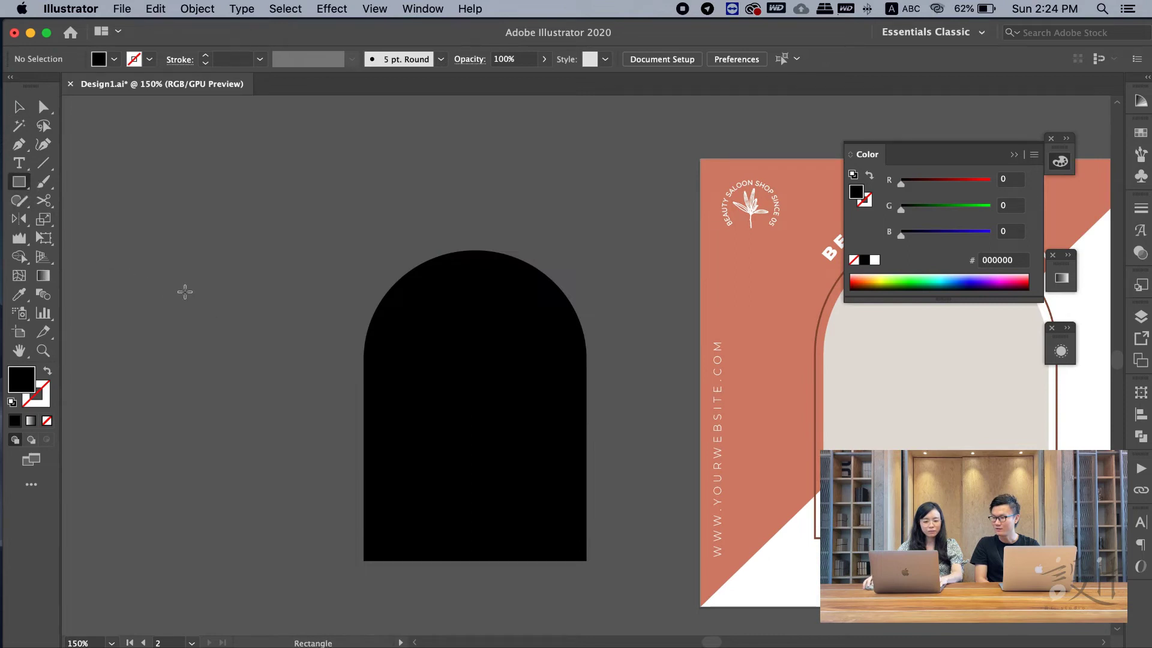
Draw a small black rectangle with a circle aligned over its top
drag(226, 288, 98, 478)
click(24, 185)
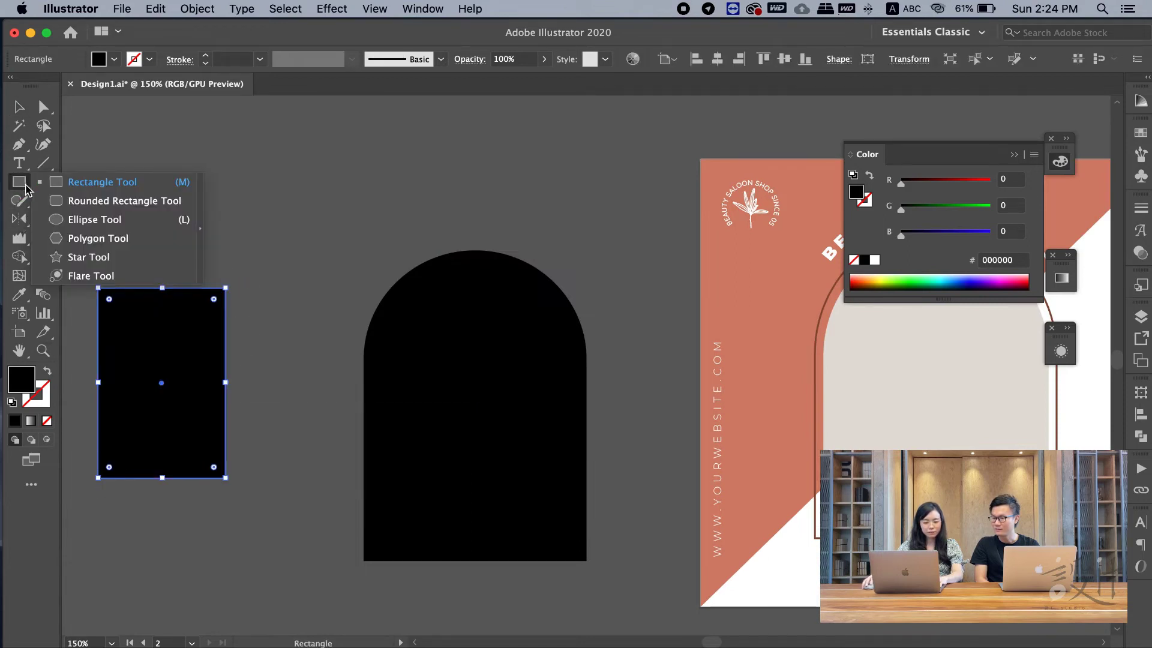
click(94, 220)
drag(178, 288, 112, 346)
drag(217, 282, 208, 281)
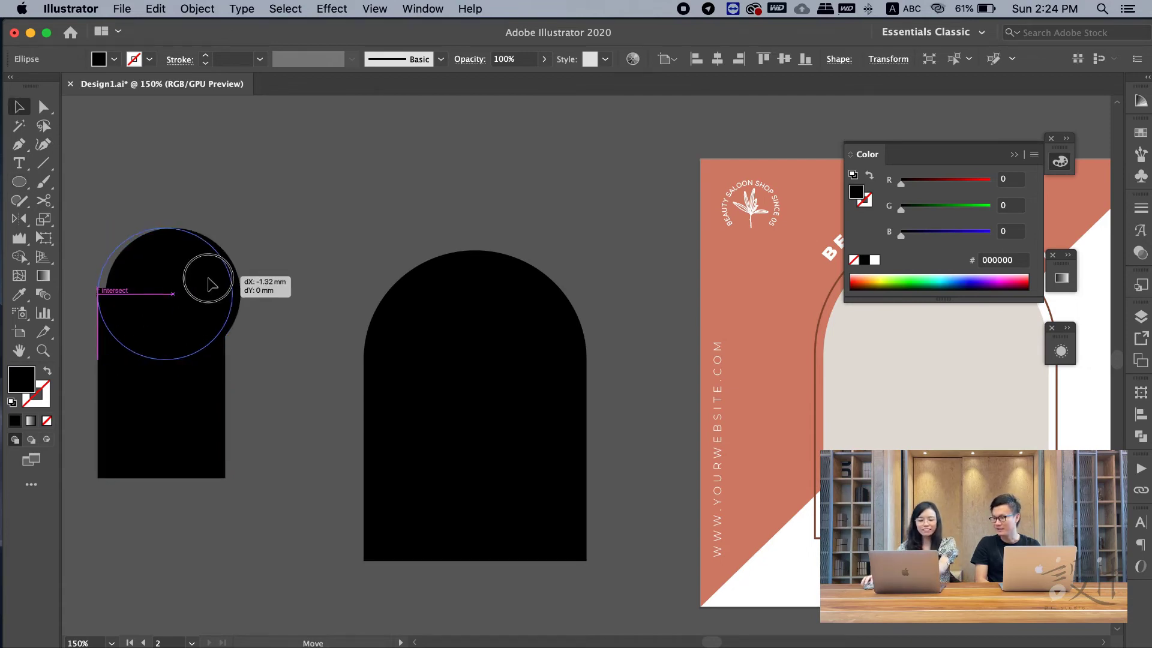
Delete the practice circle, rectangle and black arch
key(v)
click(239, 270)
click(150, 309)
shift+click(159, 384)
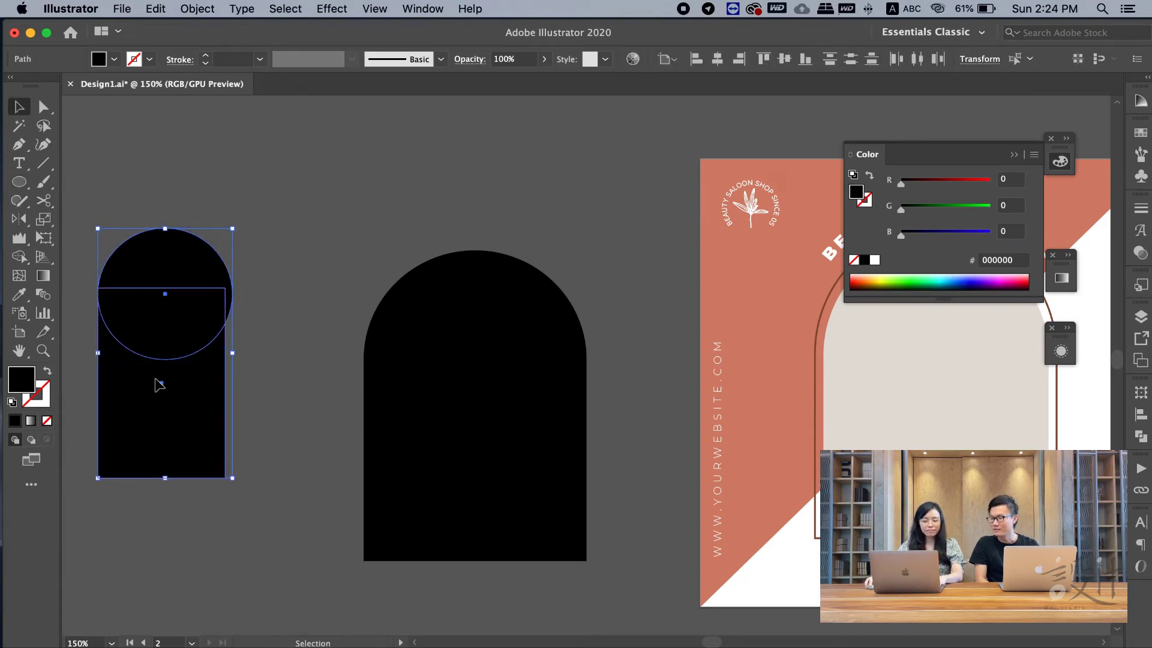
key(Delete)
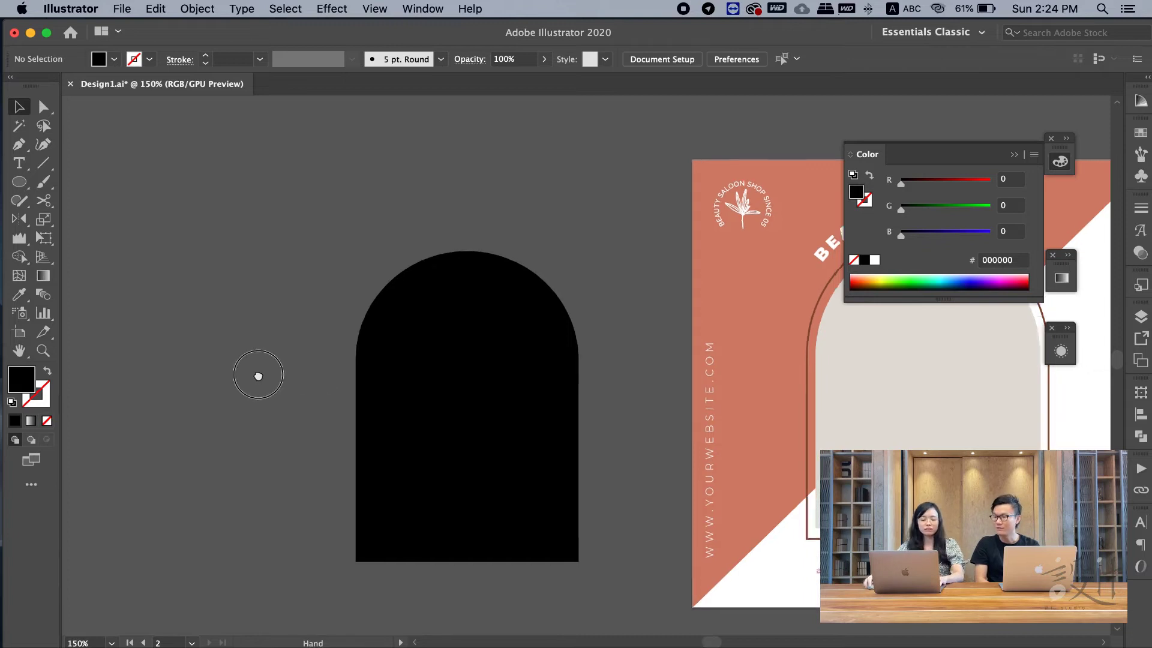
scroll(257, 376, right, 5)
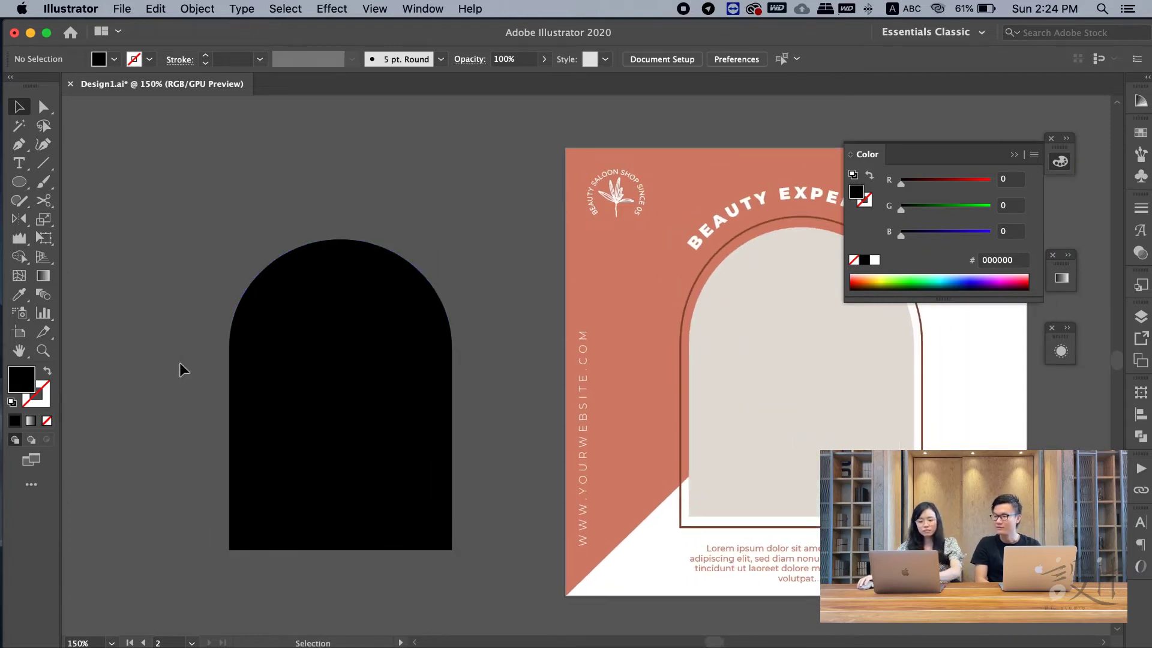
click(448, 384)
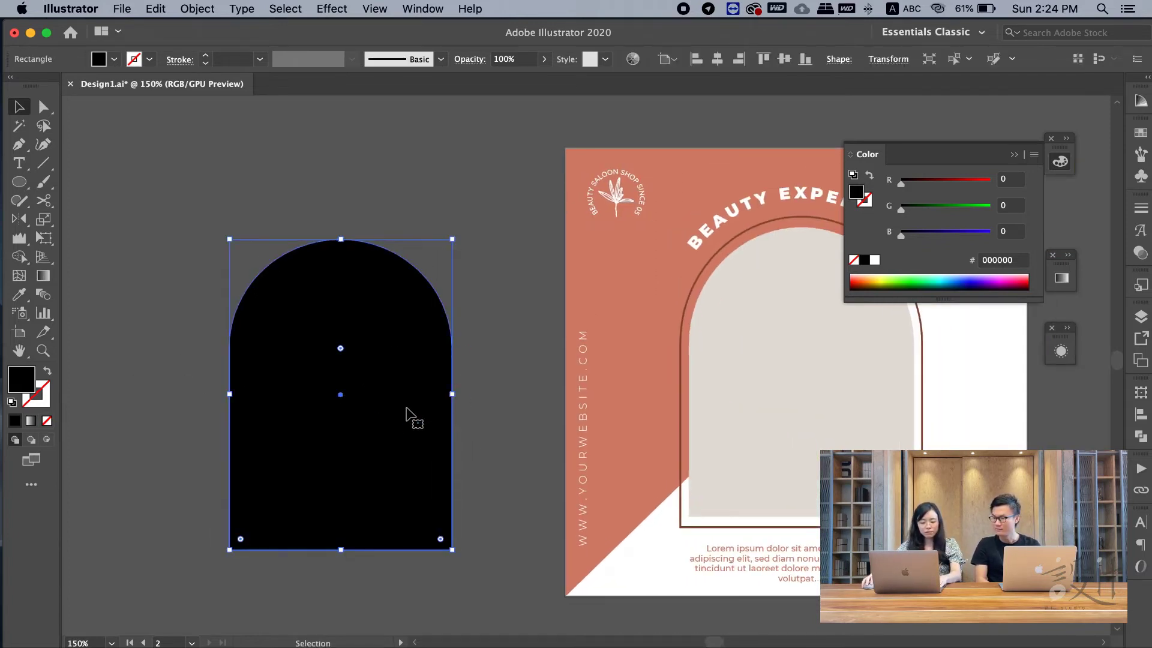
key(Delete)
scroll(759, 355, right, 5)
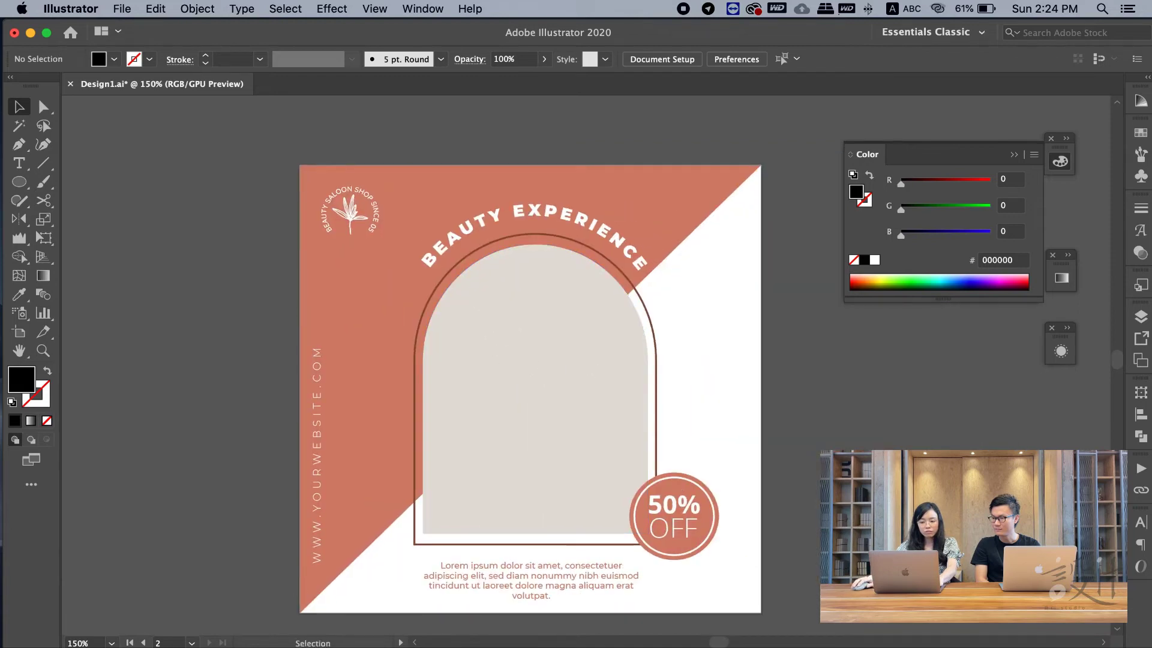
Drag the kate-hliznitsova photo from the IT Studio folder into Design1.ai
key(ctrl+Up)
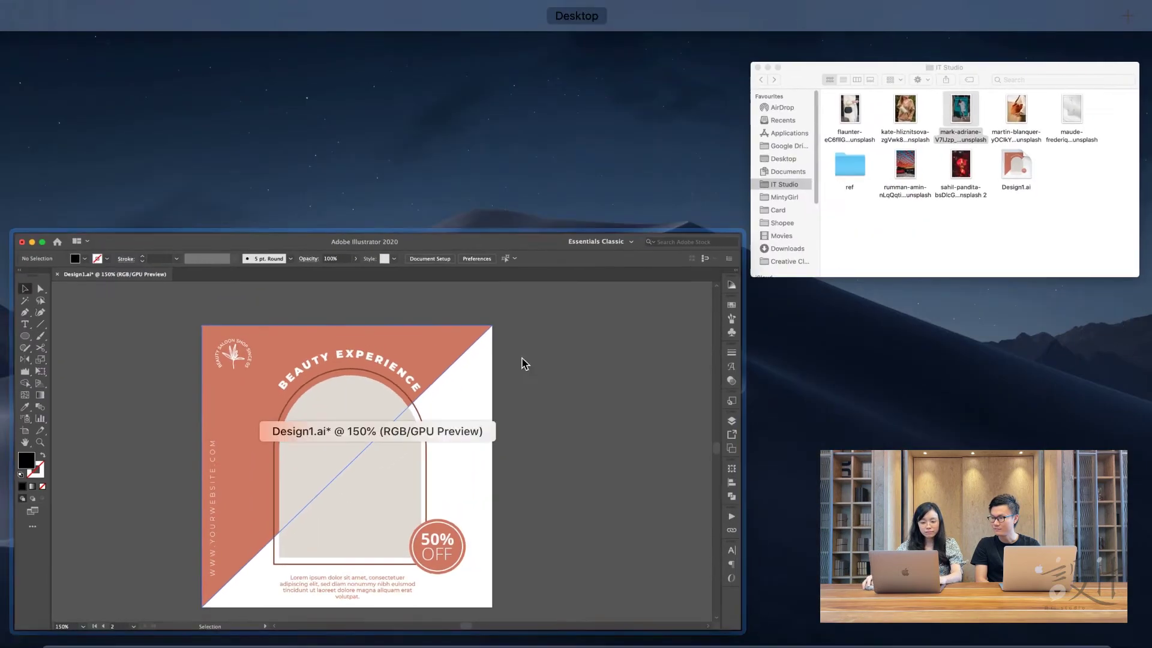
click(806, 193)
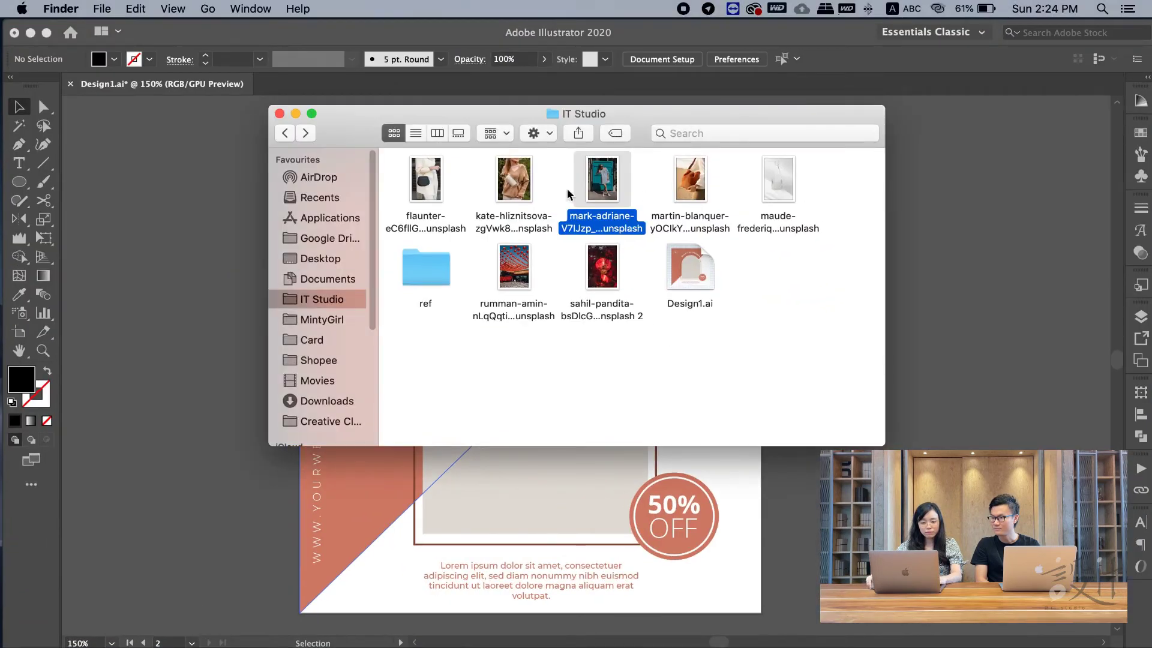
click(556, 190)
drag(505, 183, 172, 285)
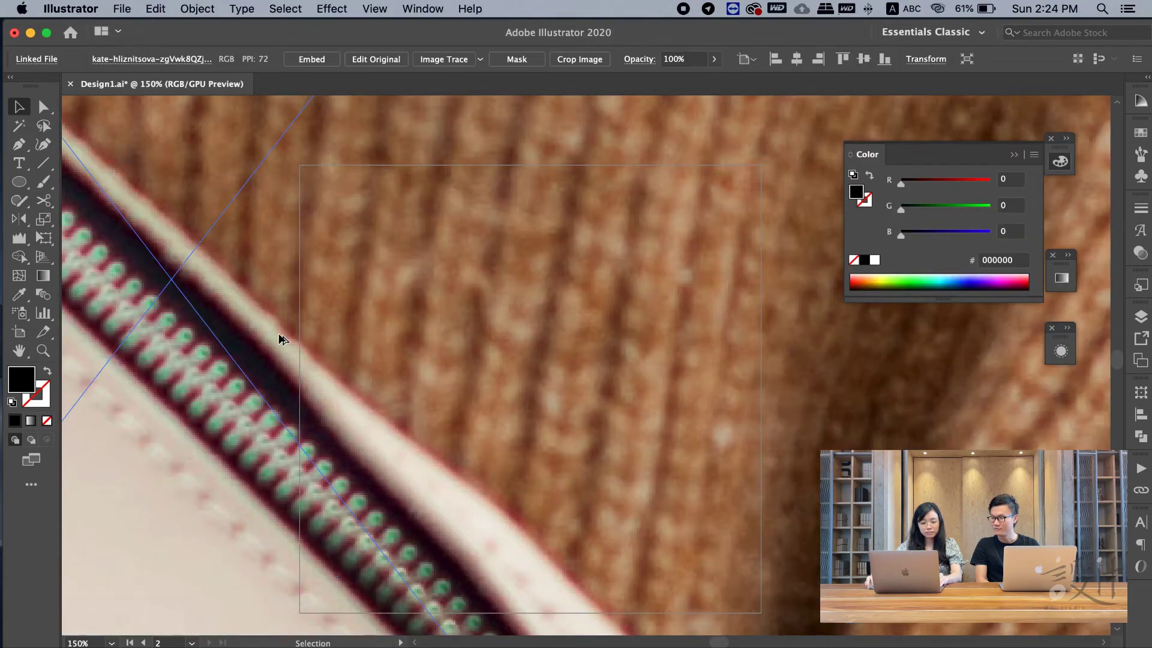
Zoom out and scale the placed handbag photo down with its bounding-box handles
key(super+minus)
key(super+minus)
key(super+minus)
scroll(251, 339, left, 5)
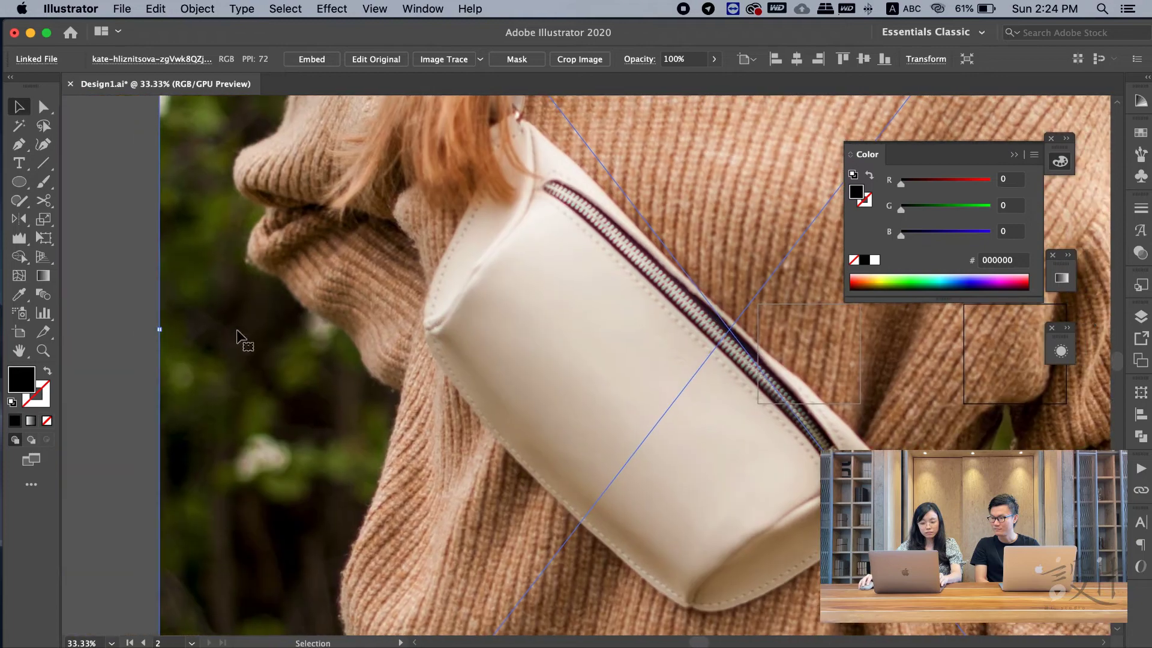
mouse_move(159, 331)
mouse_down()
mouse_move(496, 286)
mouse_move(379, 315)
mouse_up()
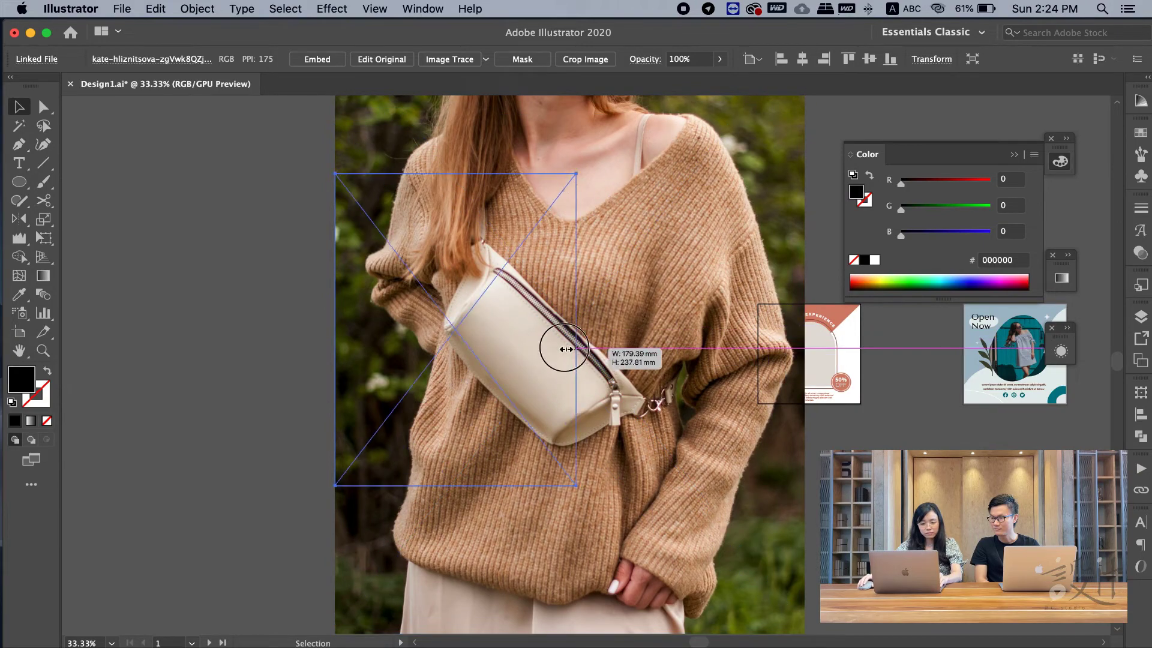
drag(807, 330, 478, 352)
Move the photo onto the Beauty Experience template and scale it down further over the arch
scroll(398, 335, right, 4)
scroll(253, 335, right, 1)
drag(253, 335, 678, 355)
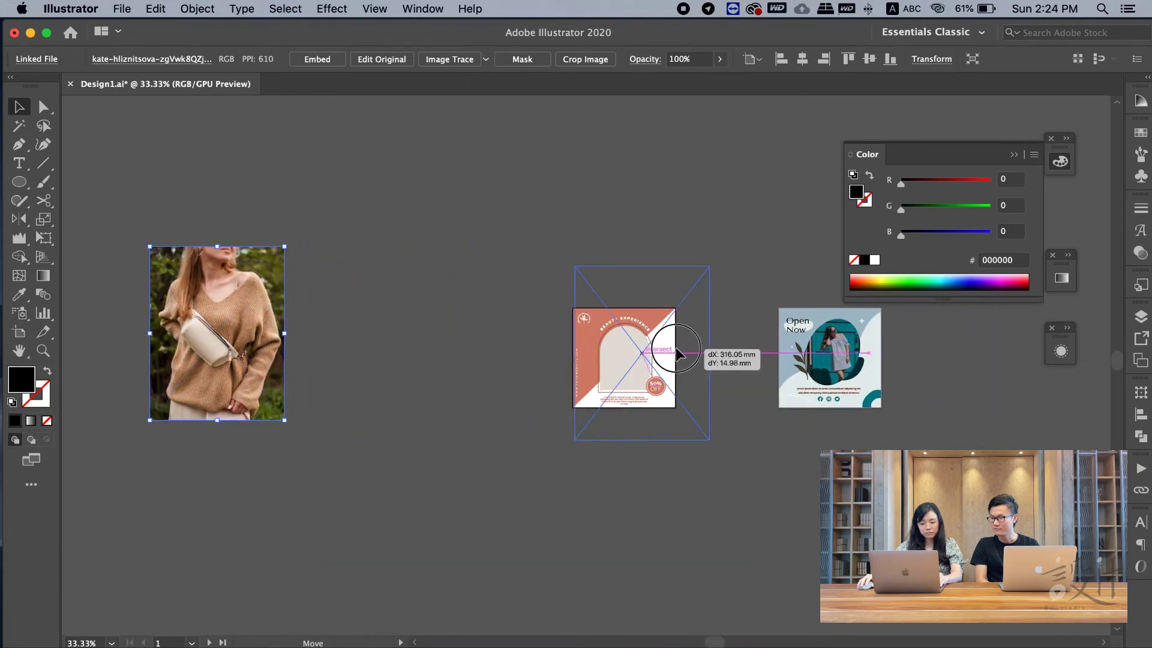
scroll(640, 294, up, 1)
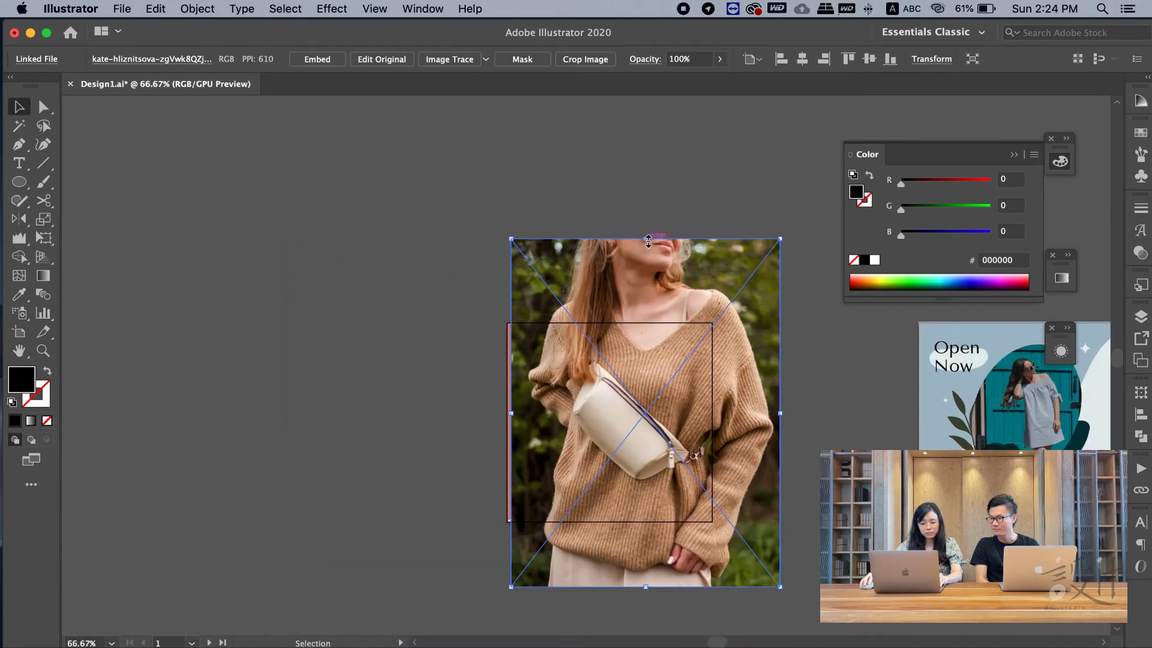
drag(648, 240, 633, 351)
scroll(647, 441, up, 1)
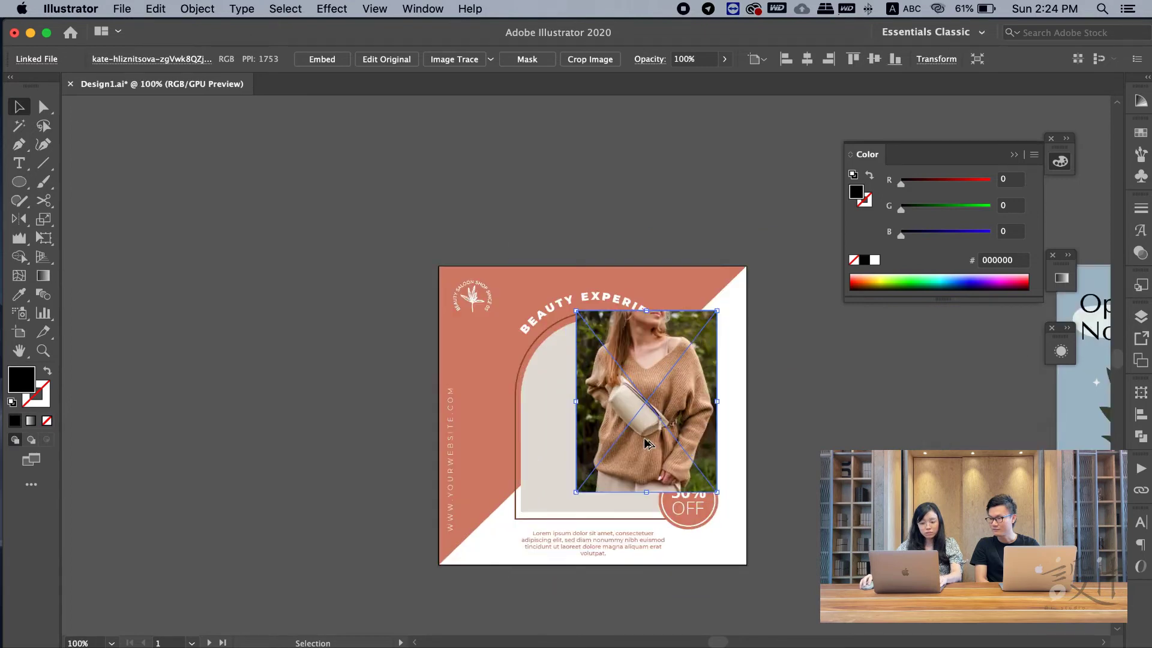
scroll(647, 443, up, 1)
Move the photo over the arch area, deleting and then restoring the beige arch
drag(648, 428, 501, 458)
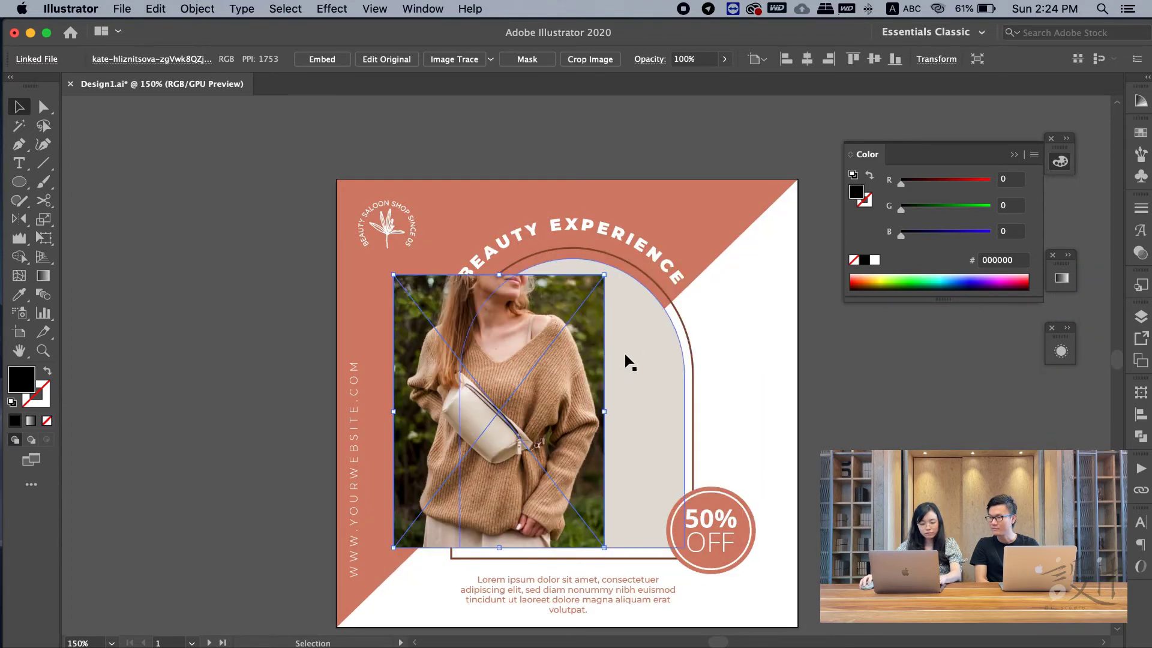
click(634, 360)
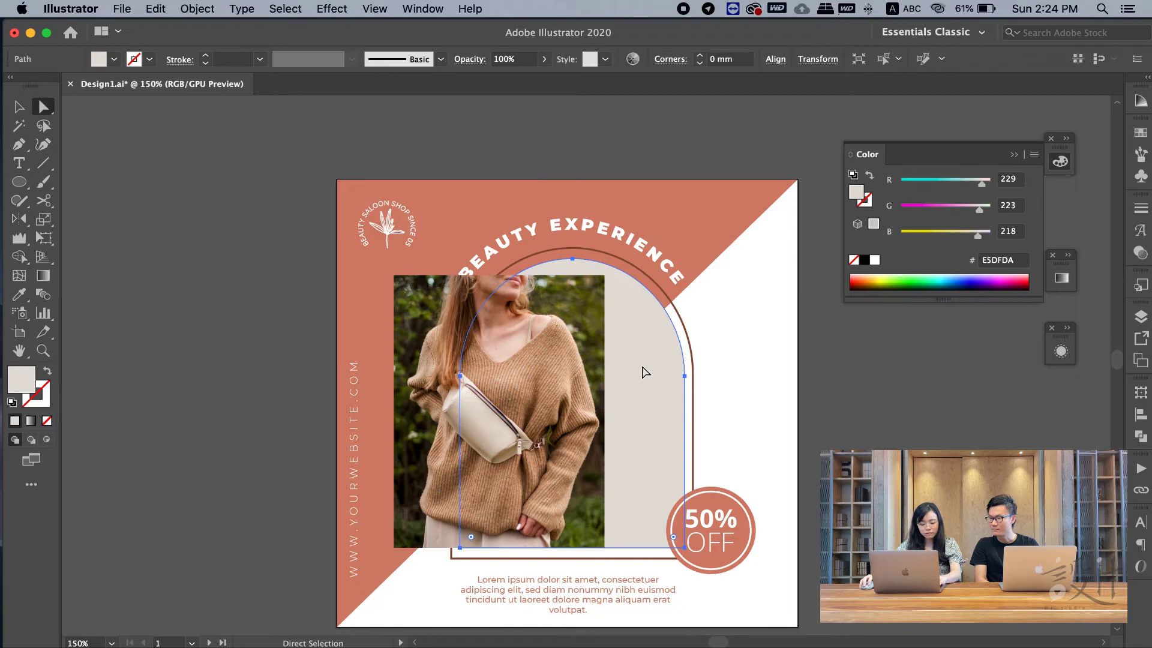
key(Delete)
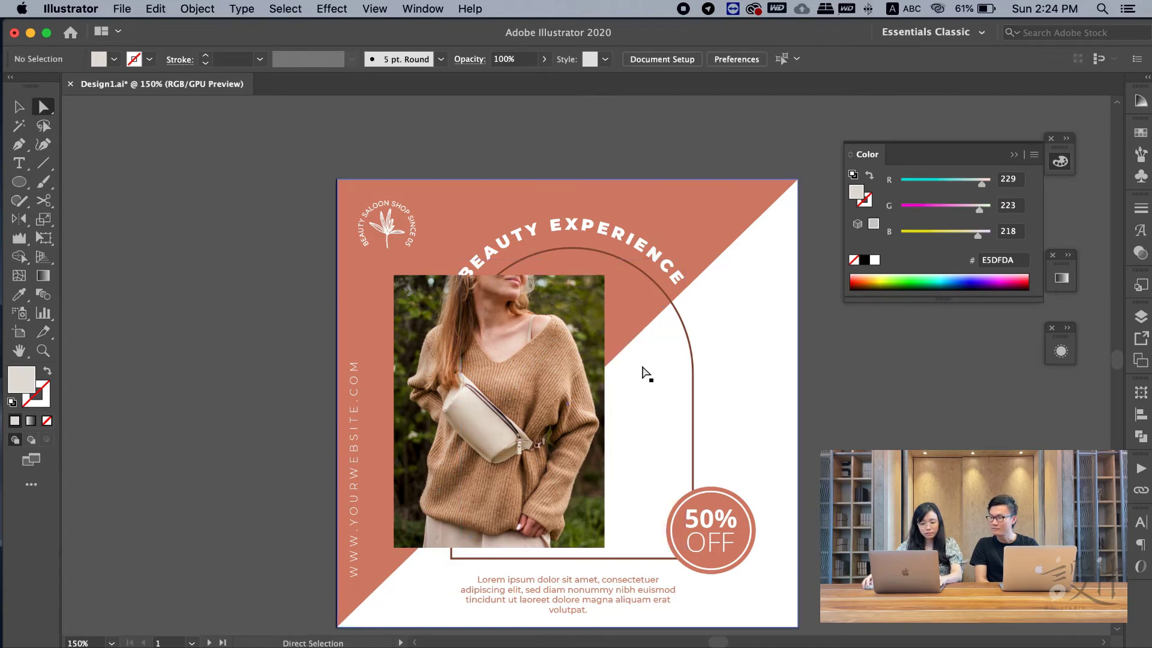
key(cmd+z)
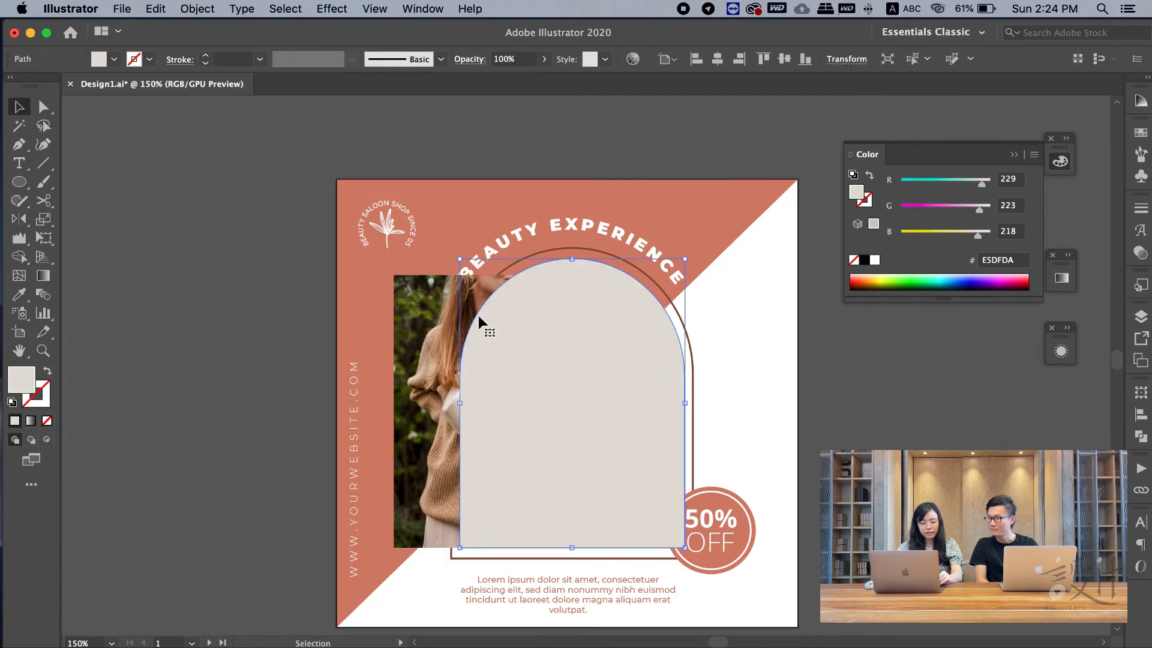
Clip the model photo inside the beige arch shape with Cmd+7
shift+click(431, 322)
shift+click(435, 318)
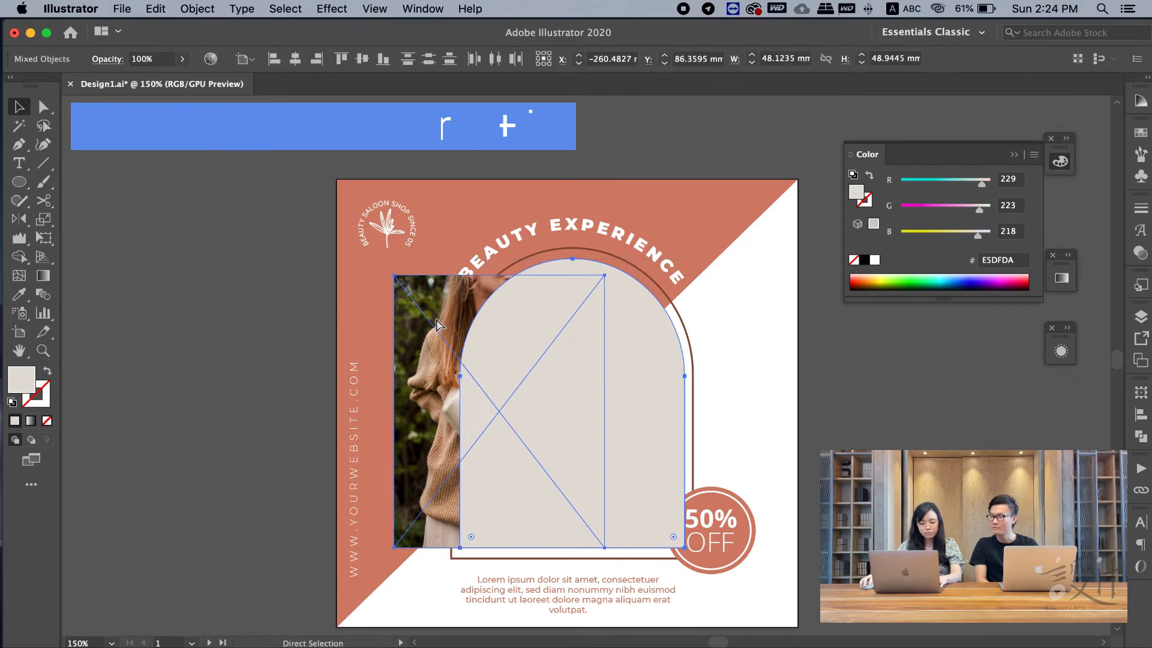
key(super+7)
click(875, 382)
Shift the photo right and enlarge it so the model fills the arch
key(a)
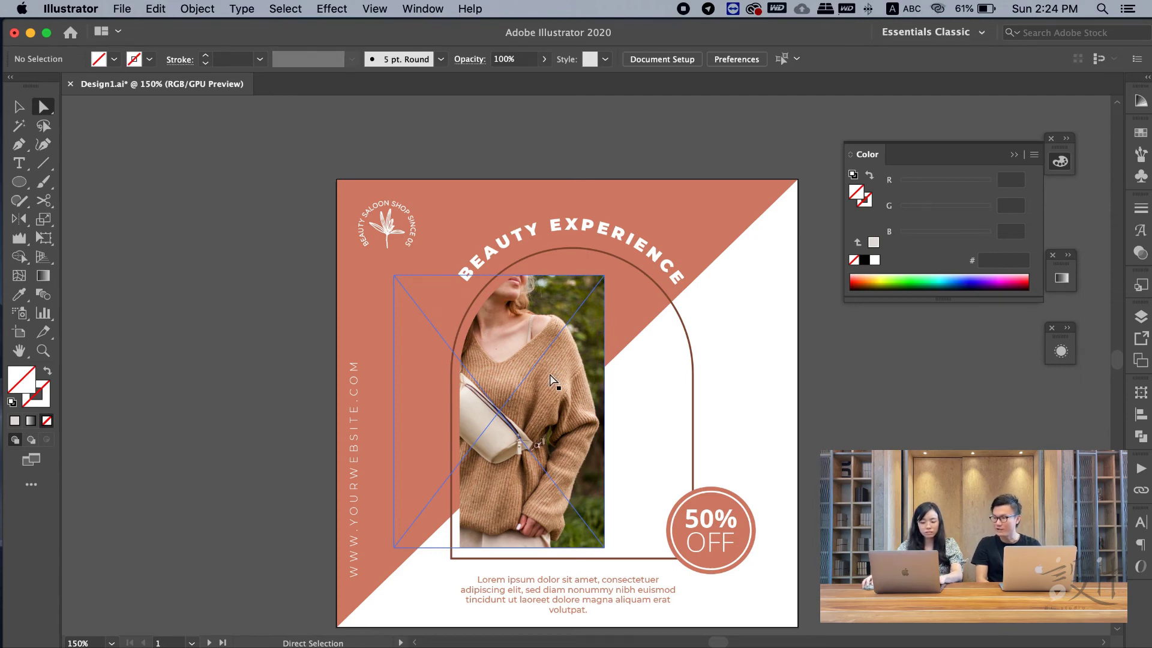
click(503, 367)
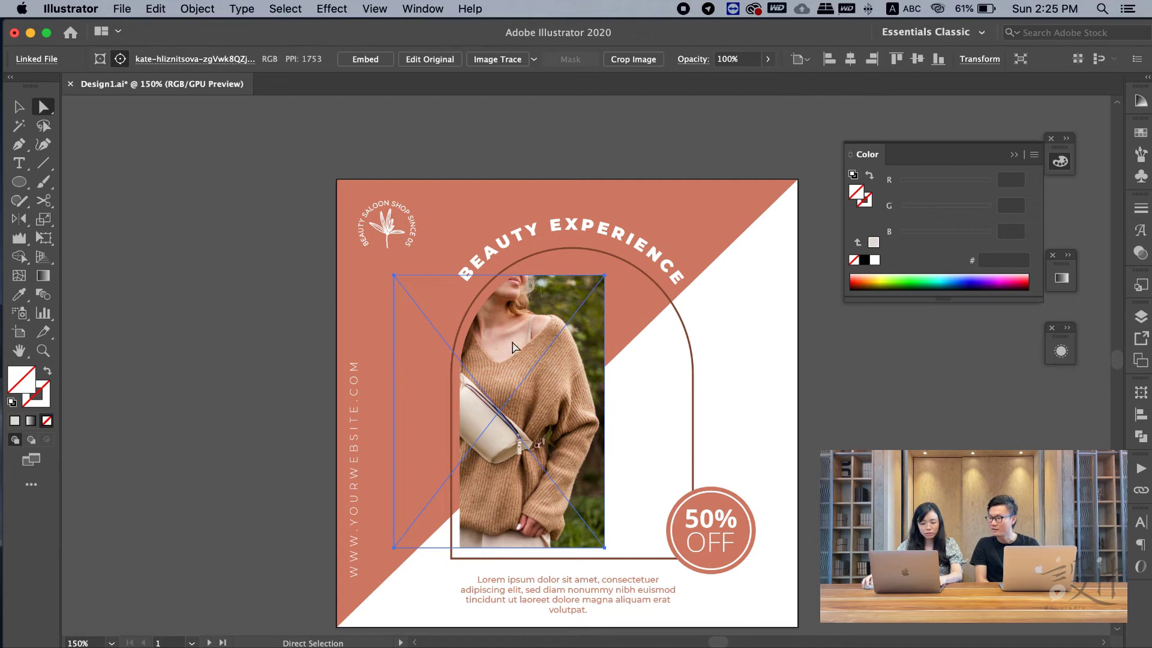
key(v)
shift+click(578, 369)
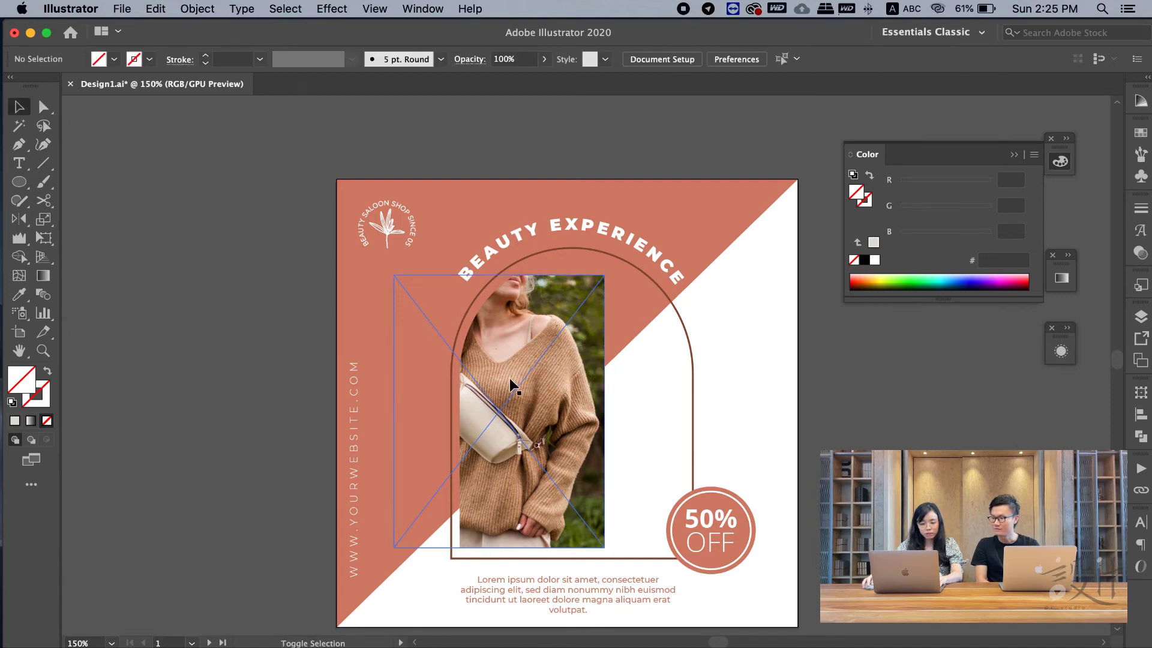
drag(512, 384, 592, 384)
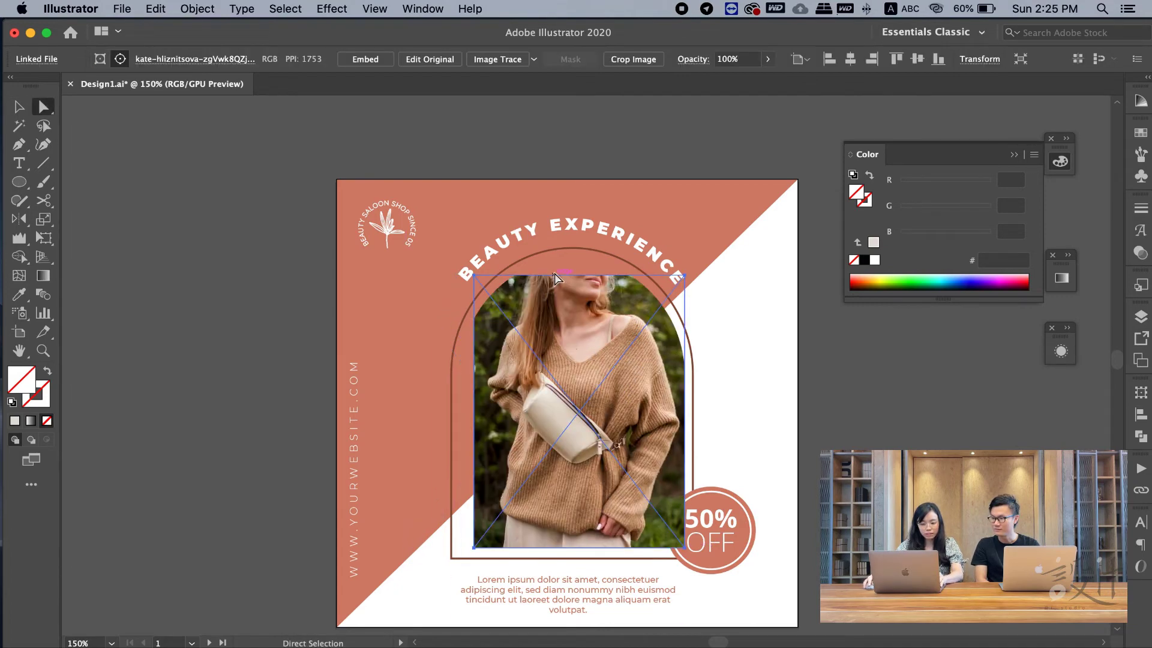
key(v)
drag(474, 276, 420, 206)
drag(554, 340, 542, 387)
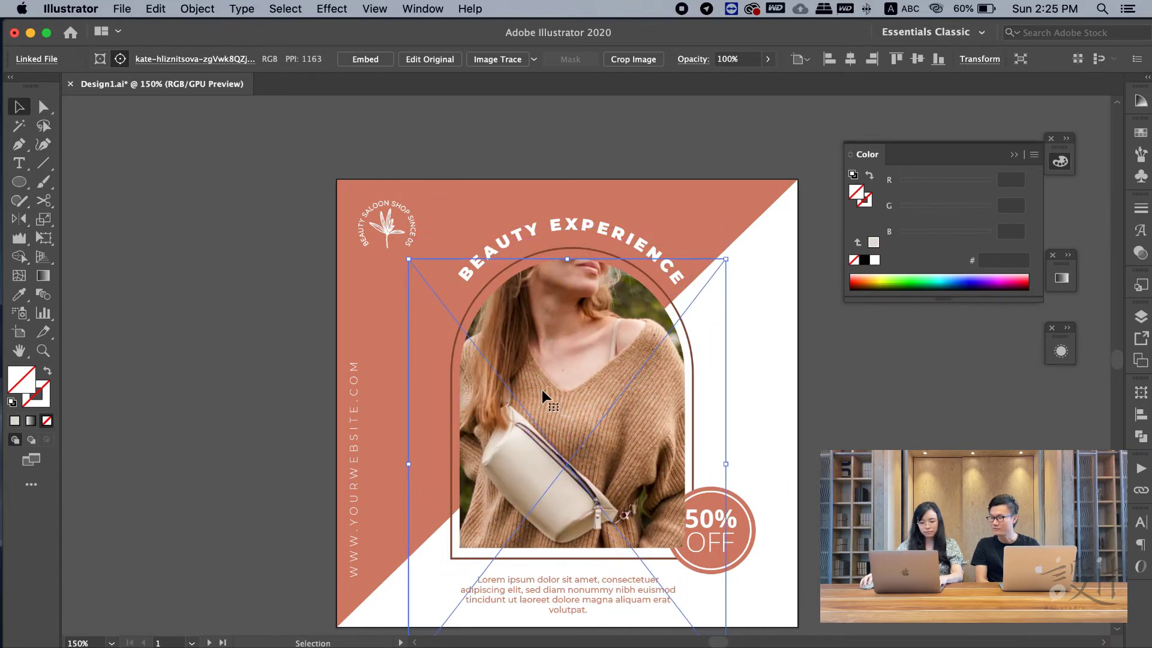
Deselect the photo, then briefly isolate the design group and exit with Esc
click(794, 386)
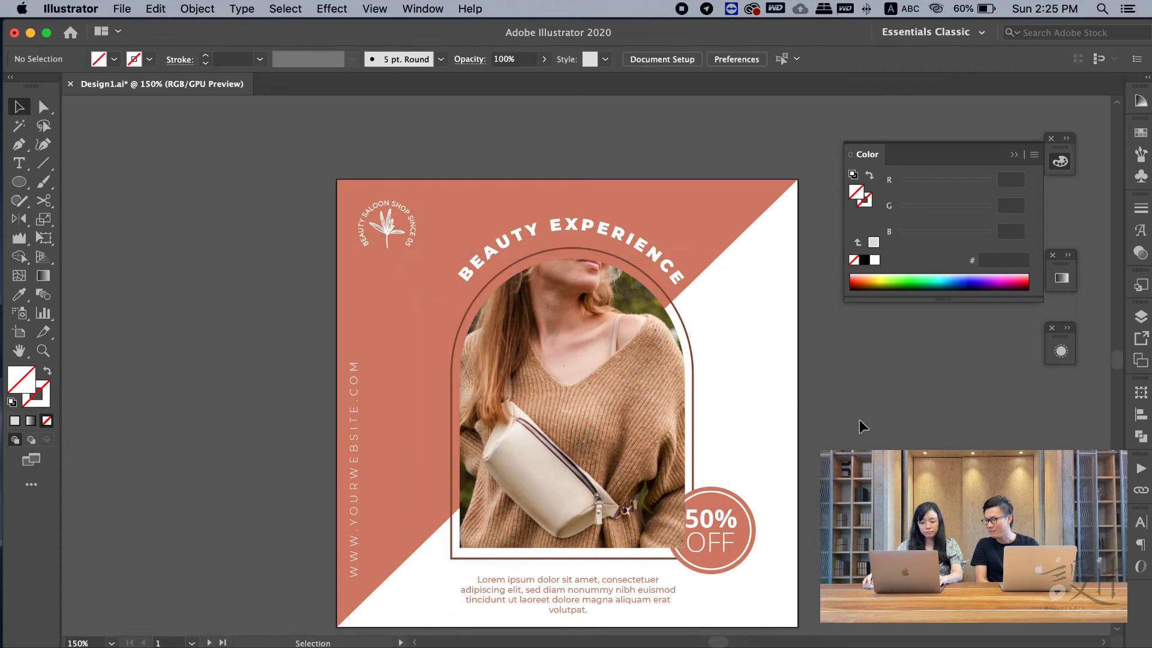
drag(860, 419, 837, 377)
click(757, 469)
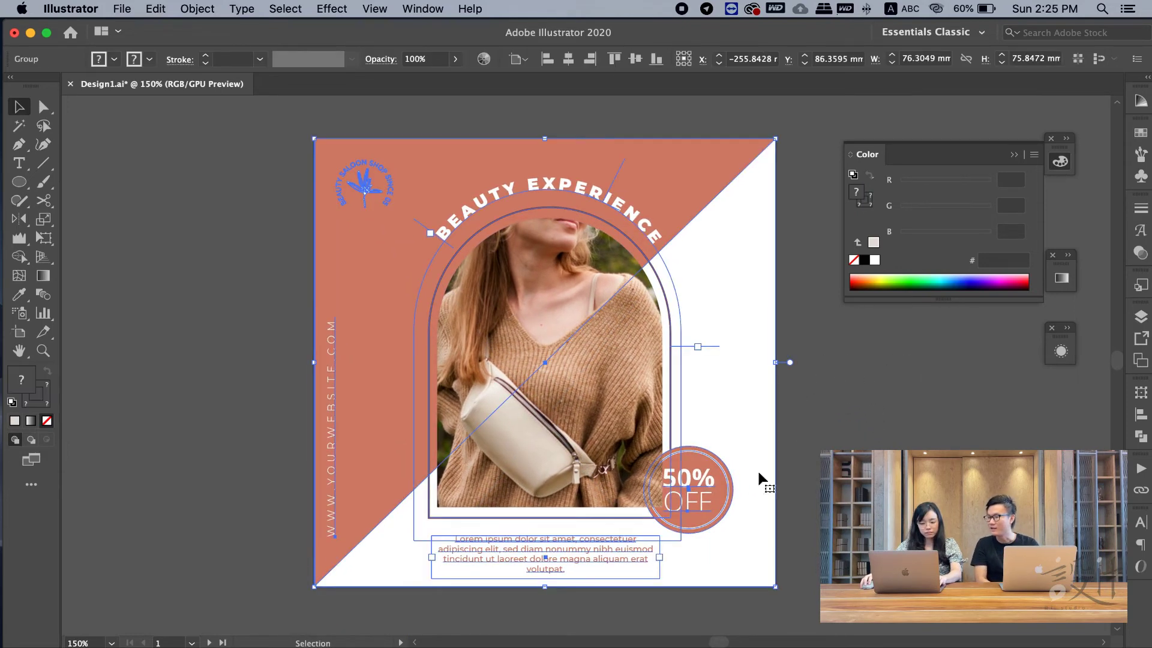
double_click(696, 477)
click(746, 478)
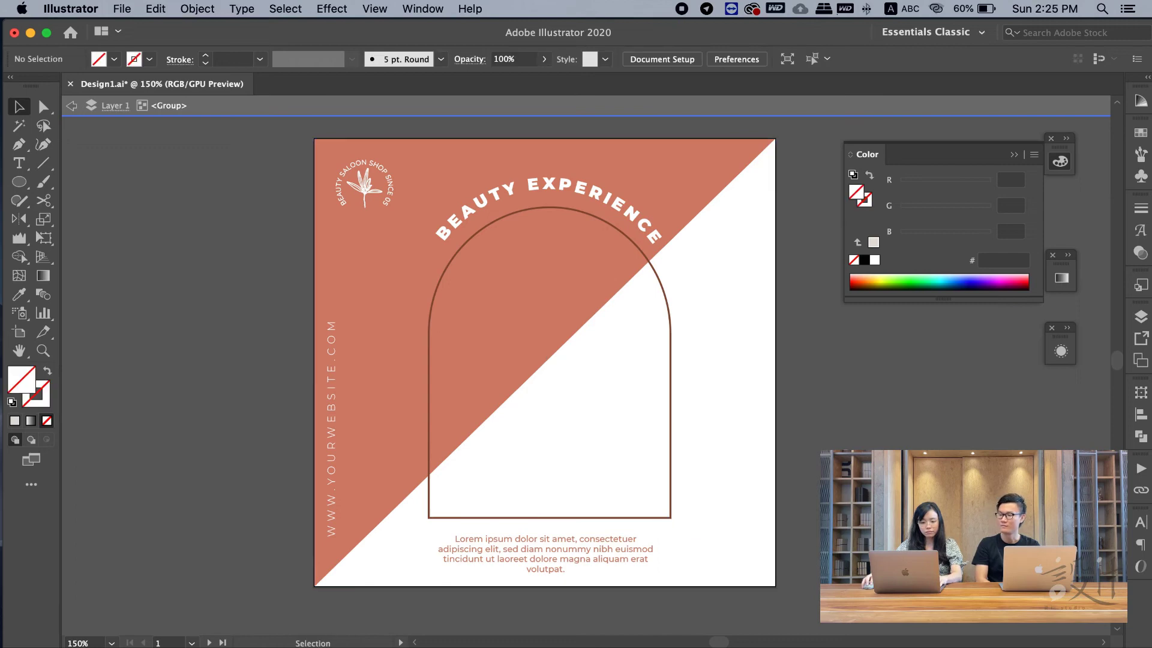
key(Escape)
Check the 50% OFF badge, then select the salmon triangle background for anchor editing
click(688, 490)
click(840, 474)
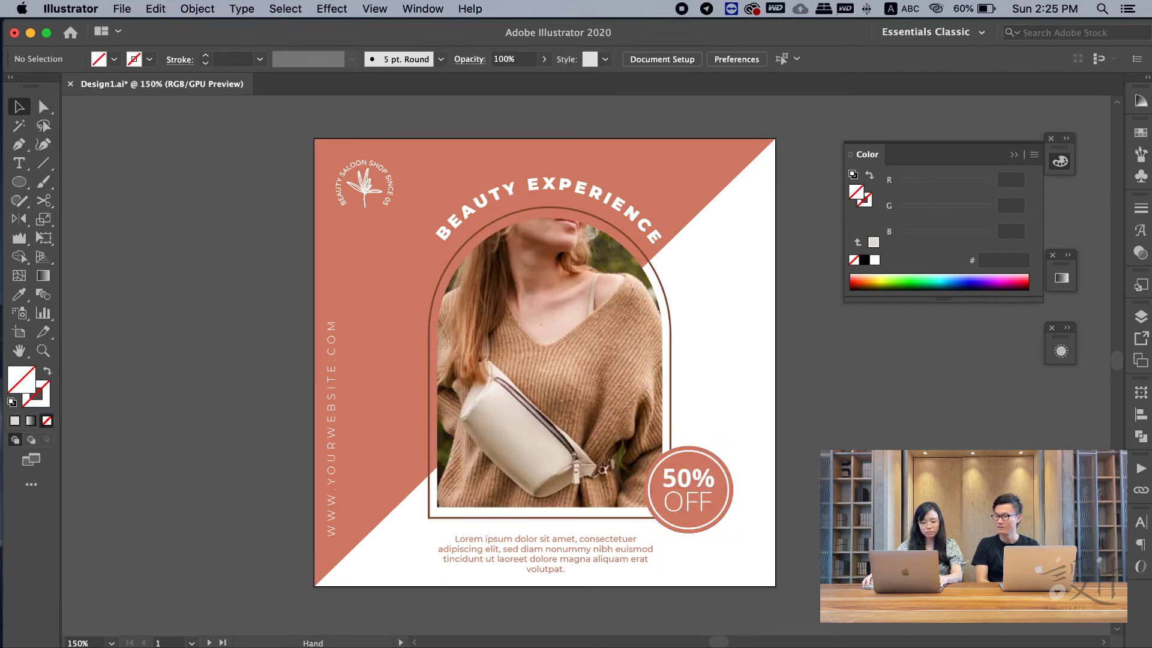
drag(845, 474, 761, 472)
click(314, 314)
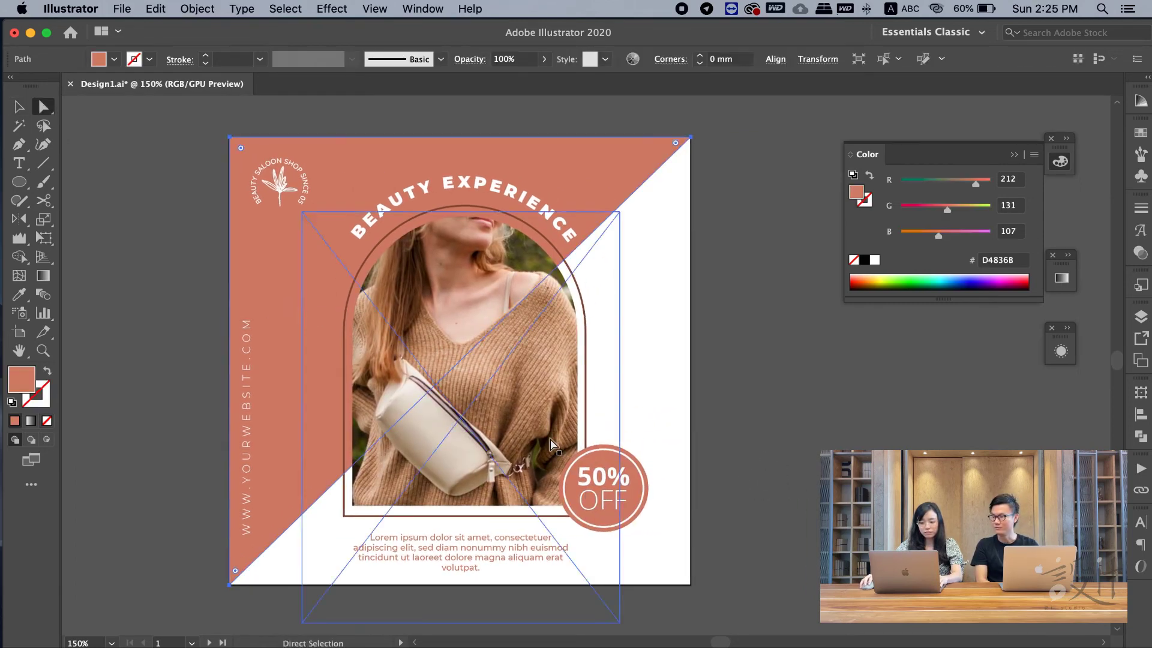
key(a)
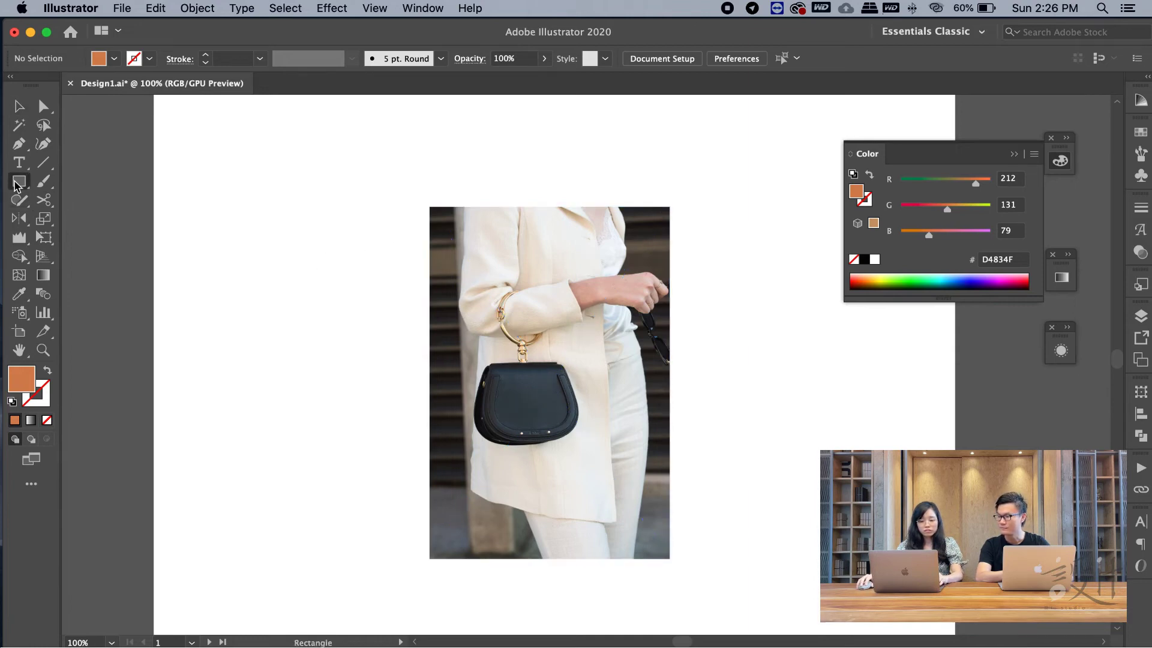
Draw an orange rectangle covering the upper part of the handbag photo
mouse_move(646, 266)
mouse_down()
mouse_move(452, 383)
mouse_move(447, 406)
mouse_up()
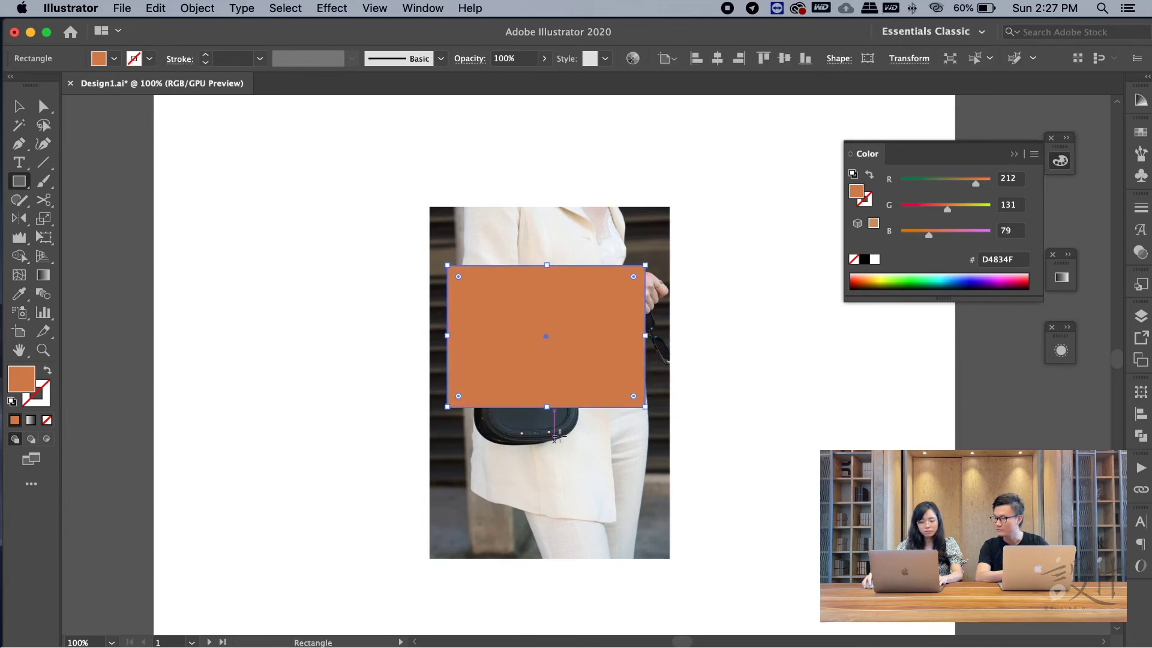
key(v)
click(286, 375)
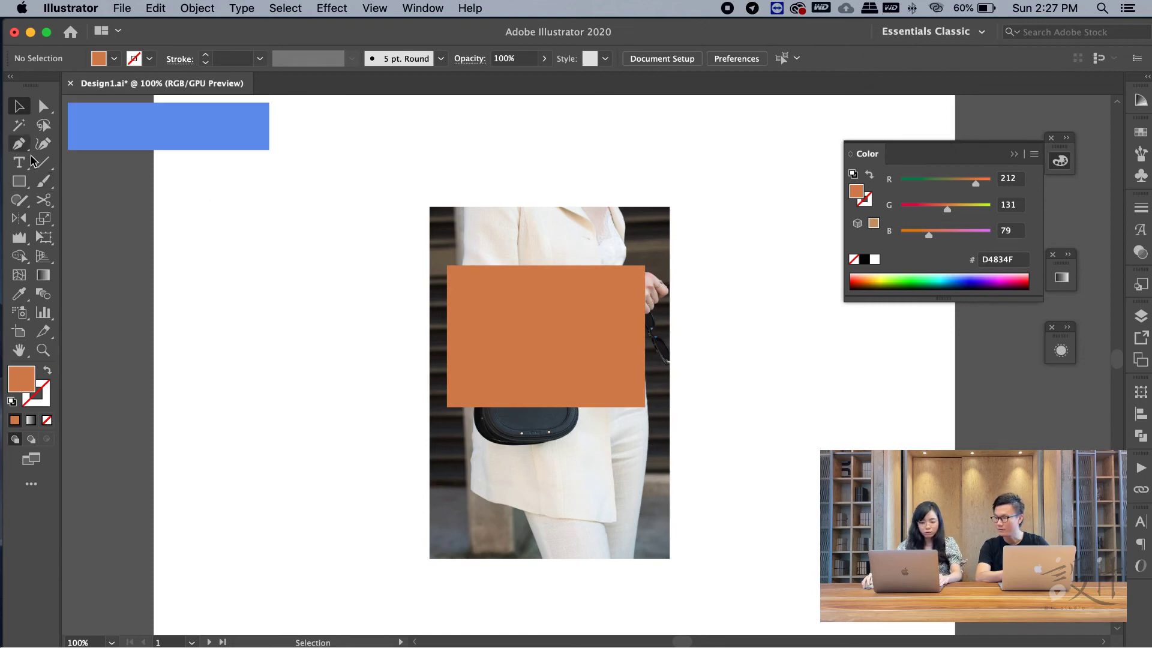
Trace the bag's rounded lower outline with the Pen tool as a closed D4834F shape
click(18, 144)
scroll(528, 420, up, 3)
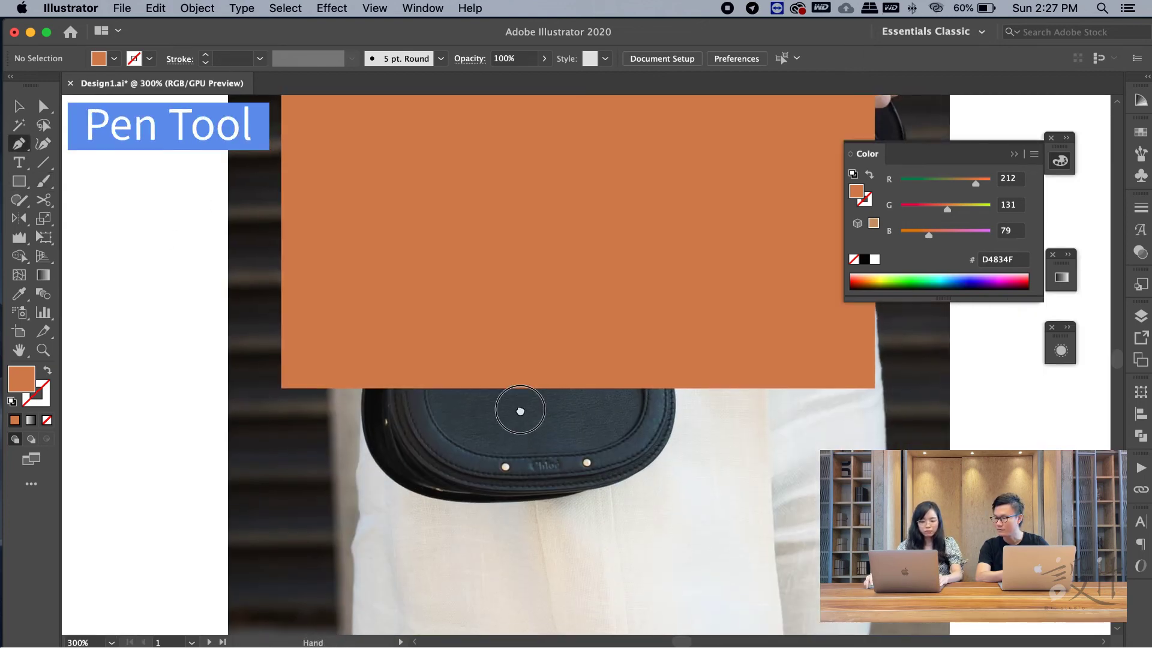
scroll(390, 385, up, 1)
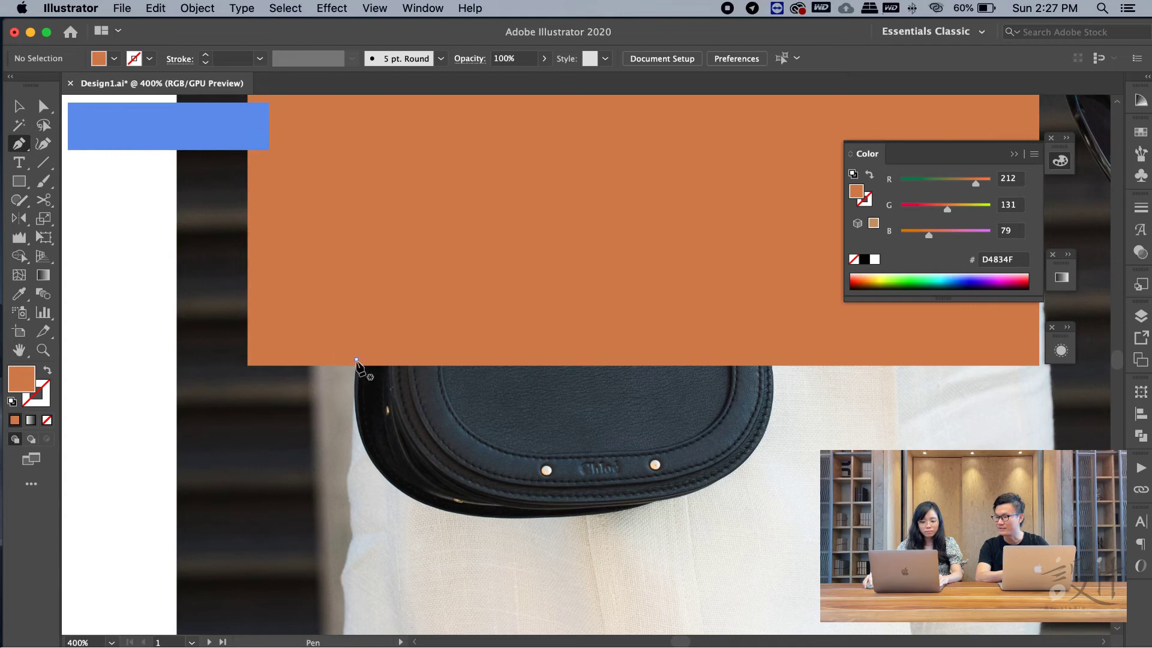
click(357, 360)
drag(404, 493, 465, 531)
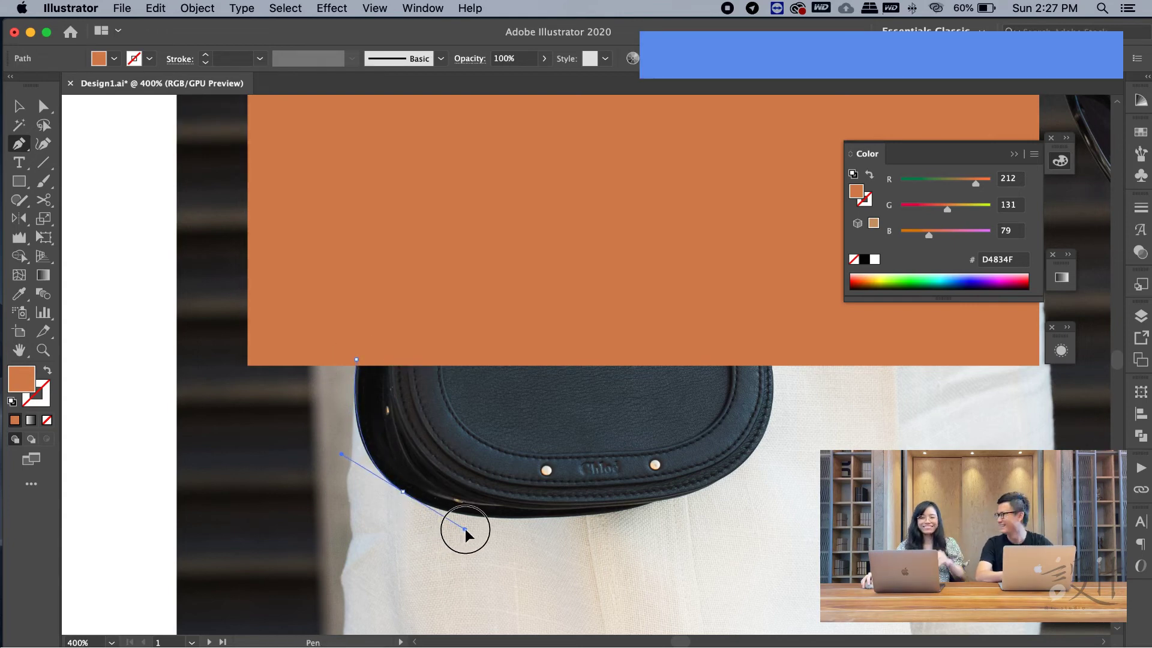
drag(464, 531, 465, 530)
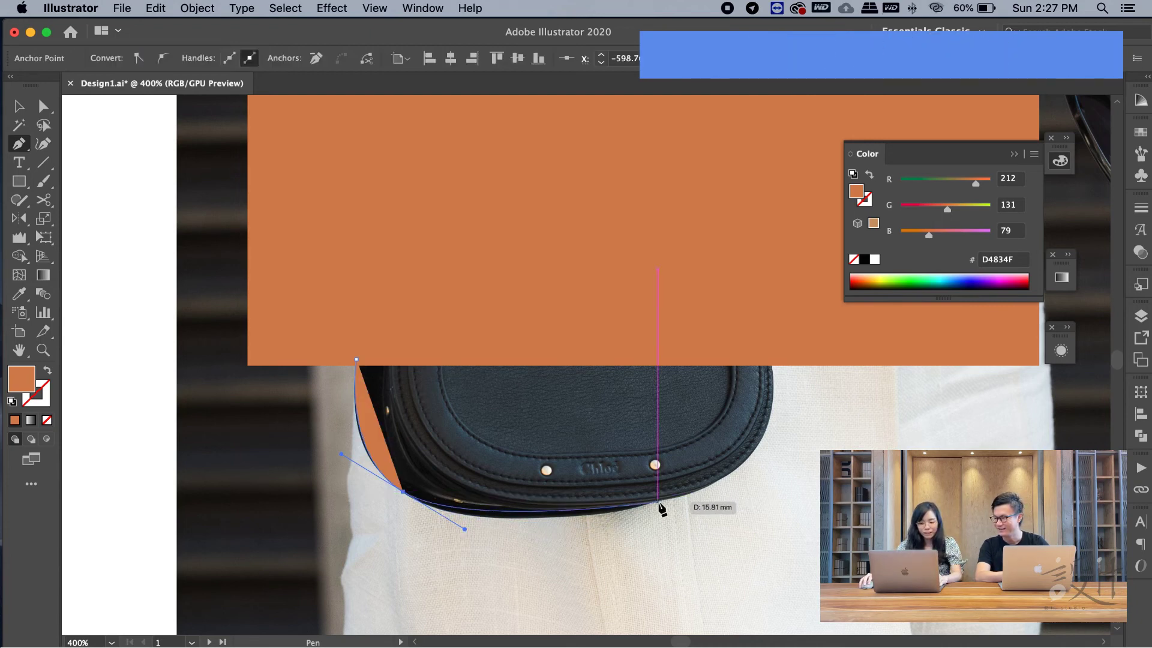
drag(652, 502, 712, 478)
click(652, 502)
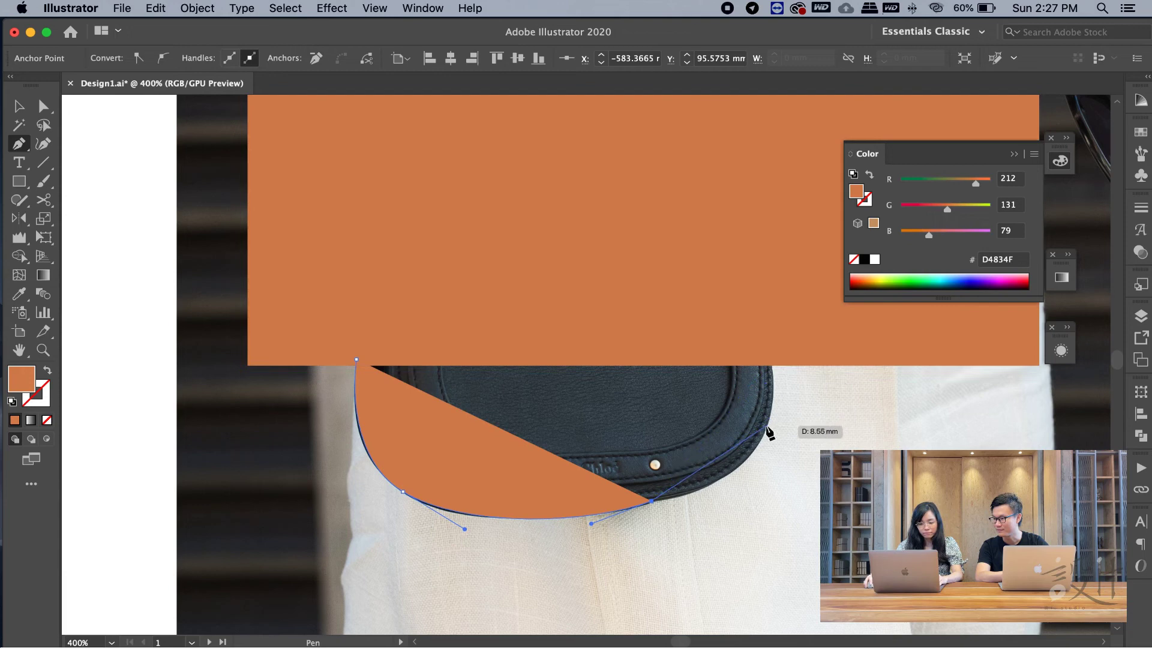
drag(766, 426, 789, 356)
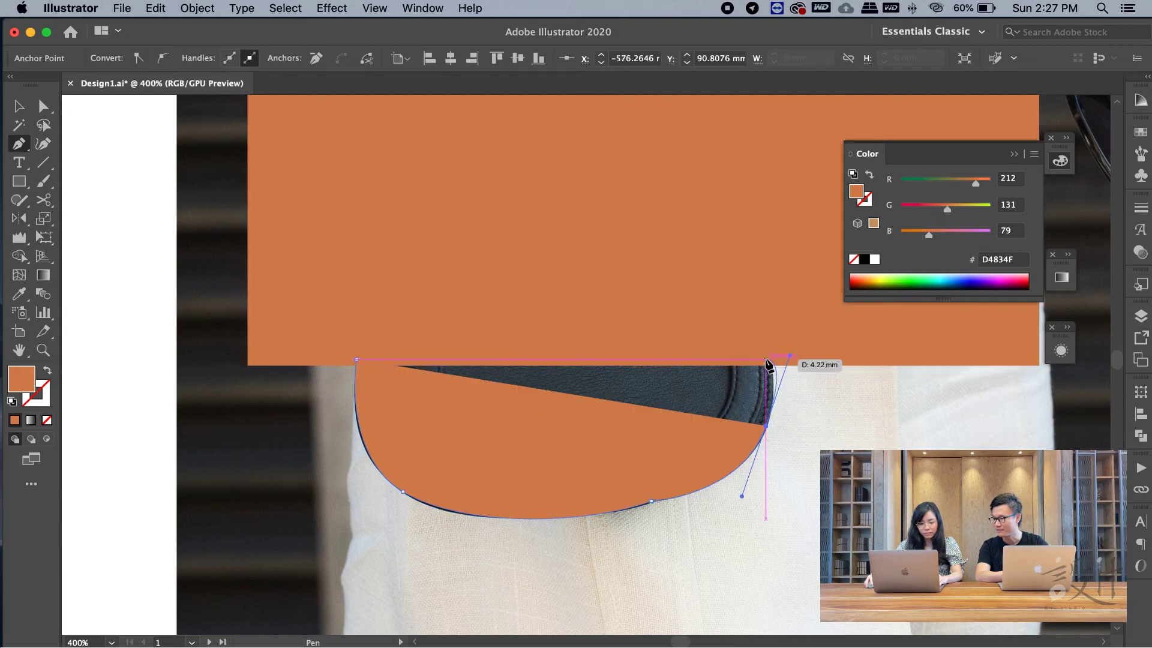
click(752, 337)
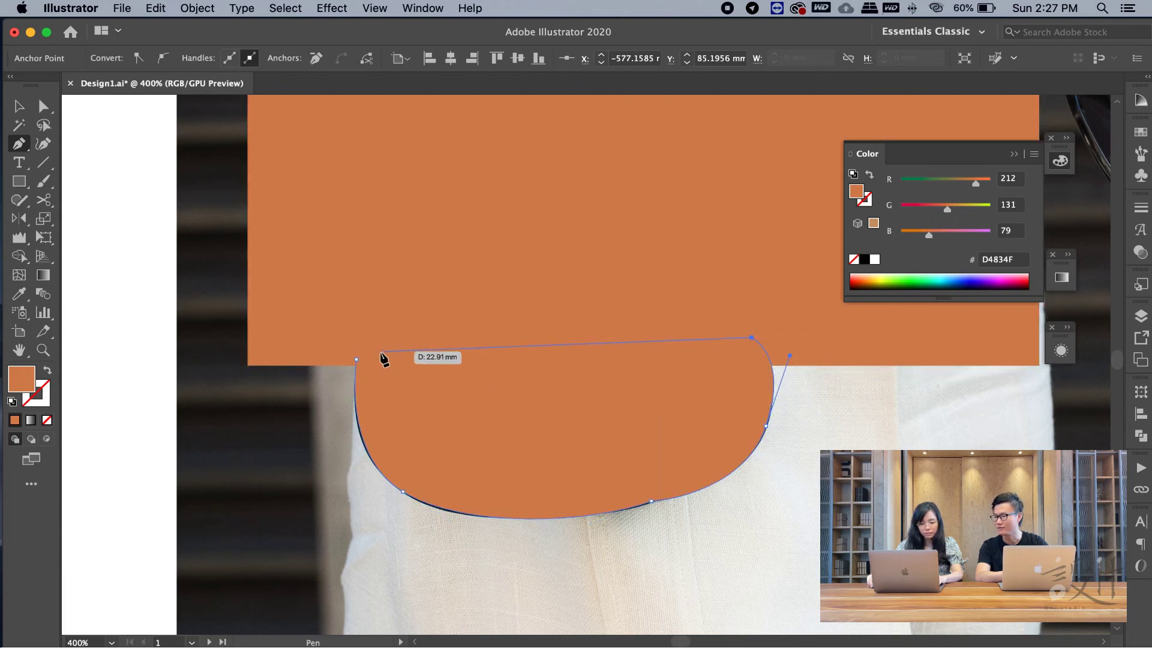
click(357, 360)
Unite the orange rectangle and traced bag shape with Pathfinder, then also select the photo
key(v)
scroll(580, 301, down, 1)
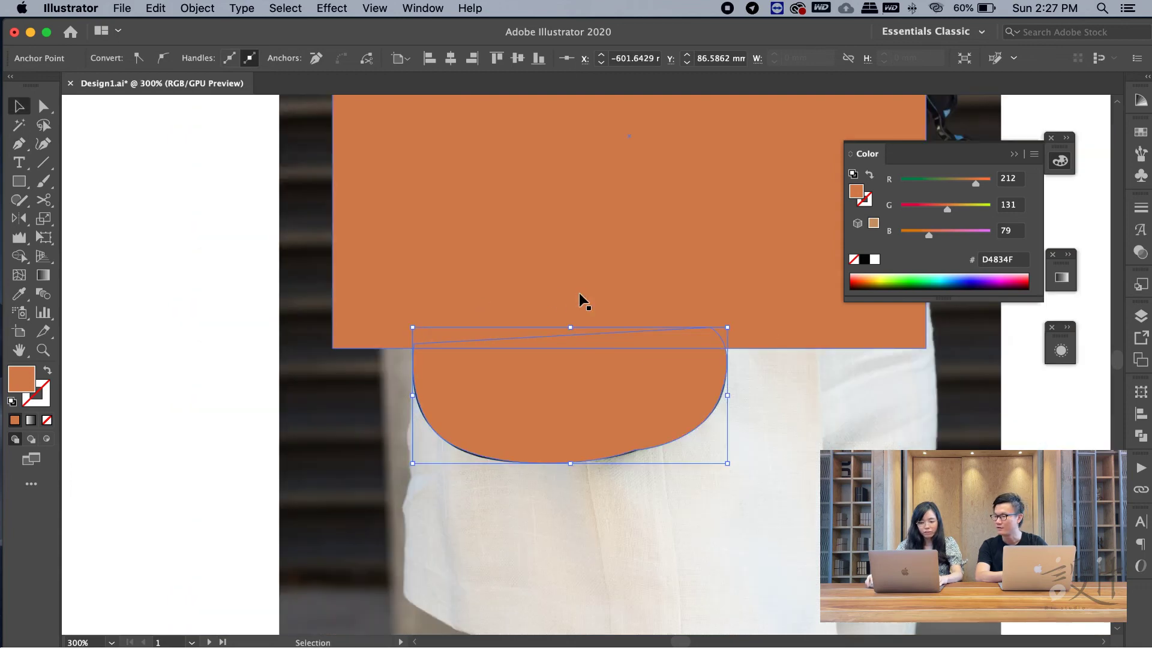
scroll(509, 347, right, 3)
key(ctrl+shift+a)
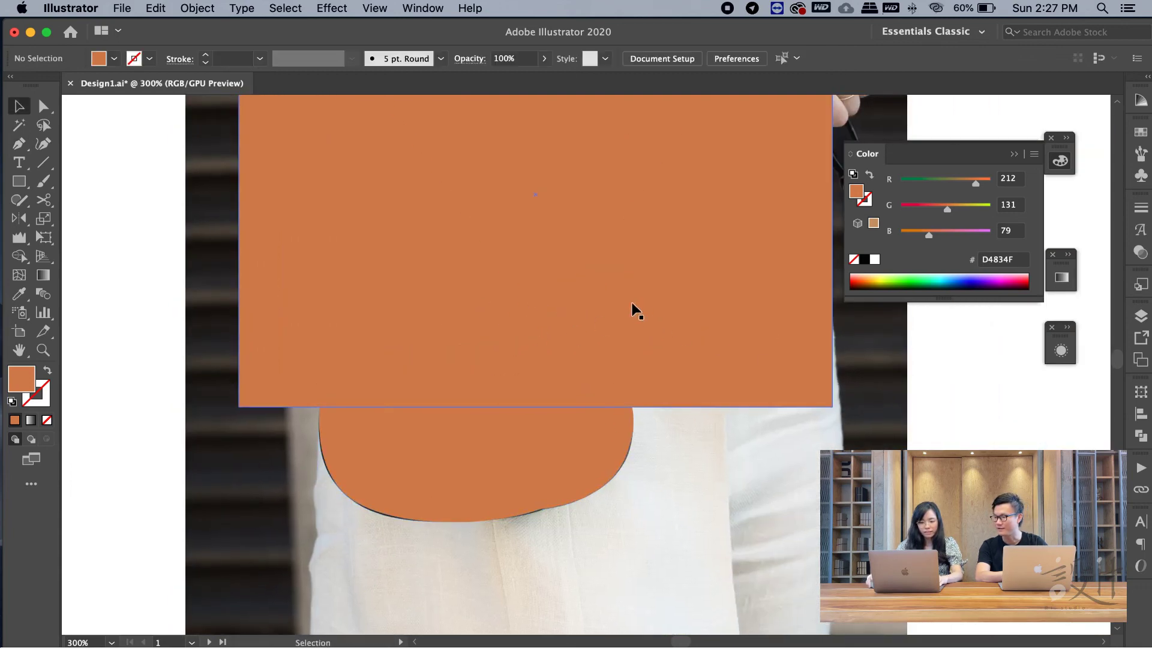
click(537, 387)
shift+click(504, 447)
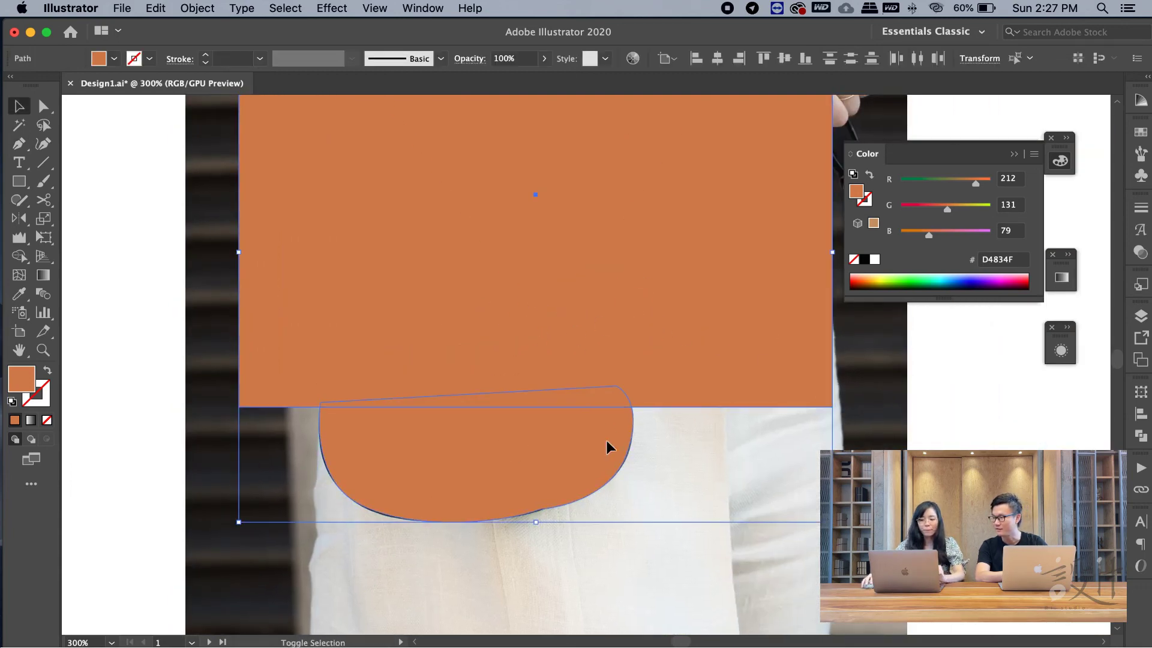
click(1141, 432)
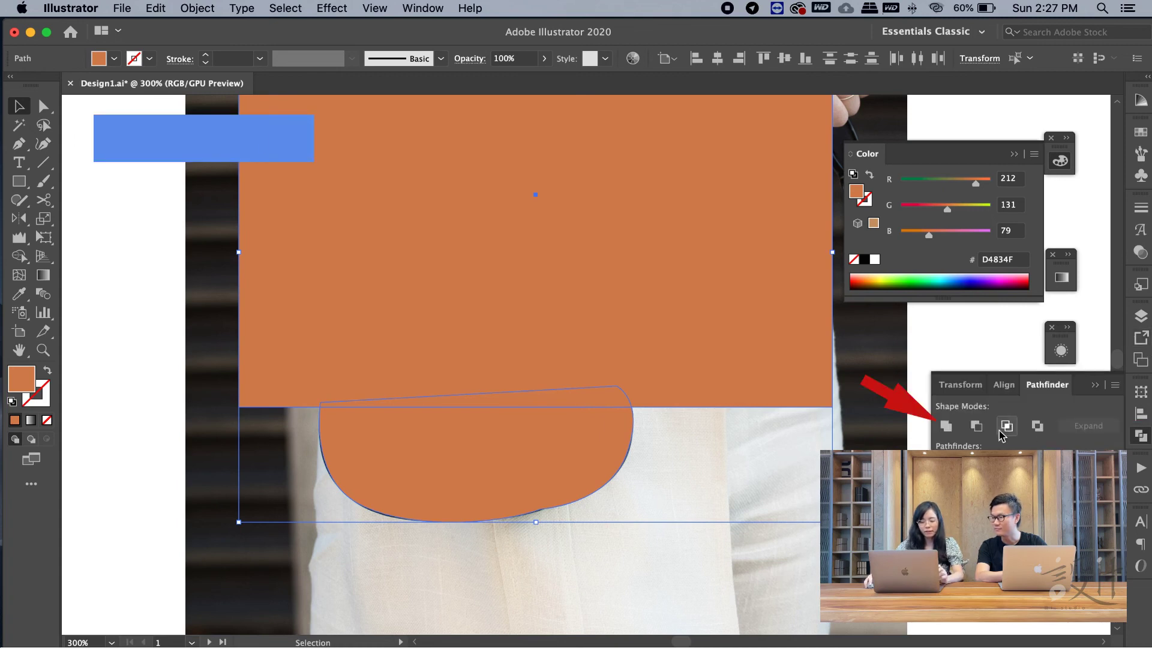
click(947, 426)
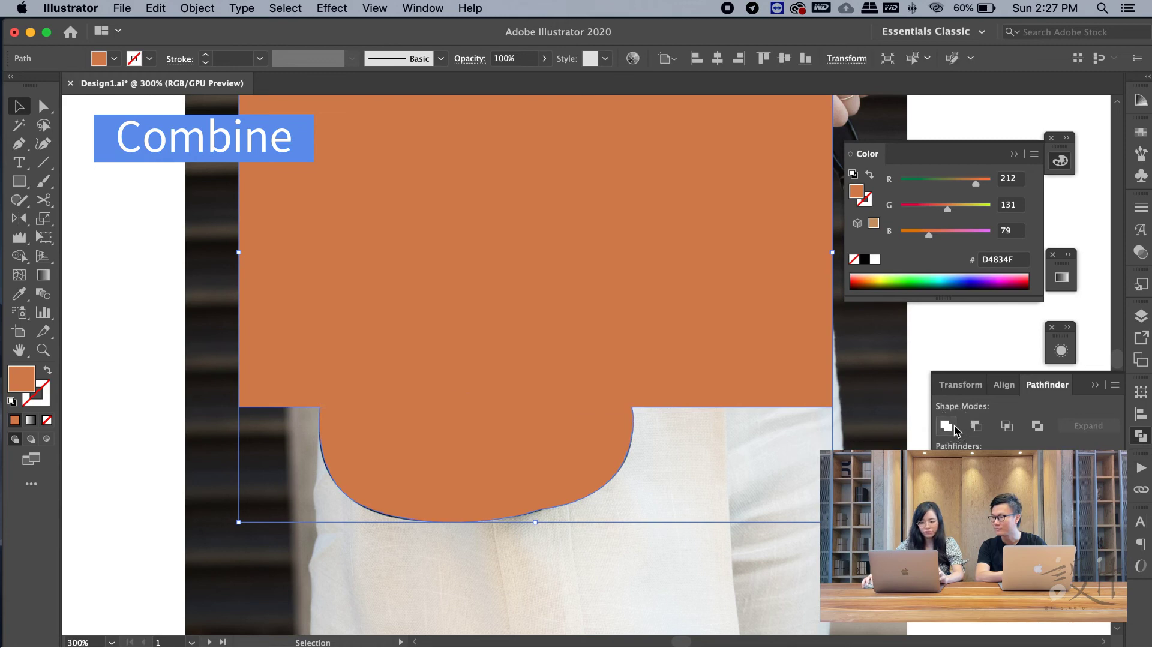
click(1138, 438)
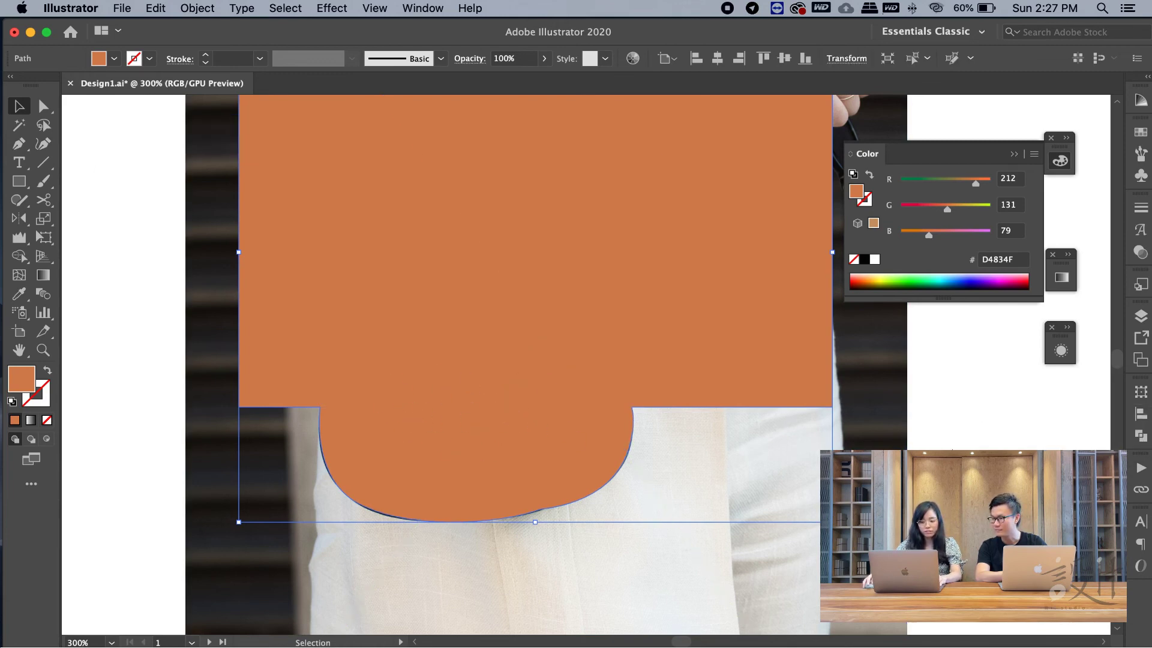
shift+click(880, 367)
Make a clipping mask (Command+7) so the handbag photo shows only inside the merged shape
key(super+7)
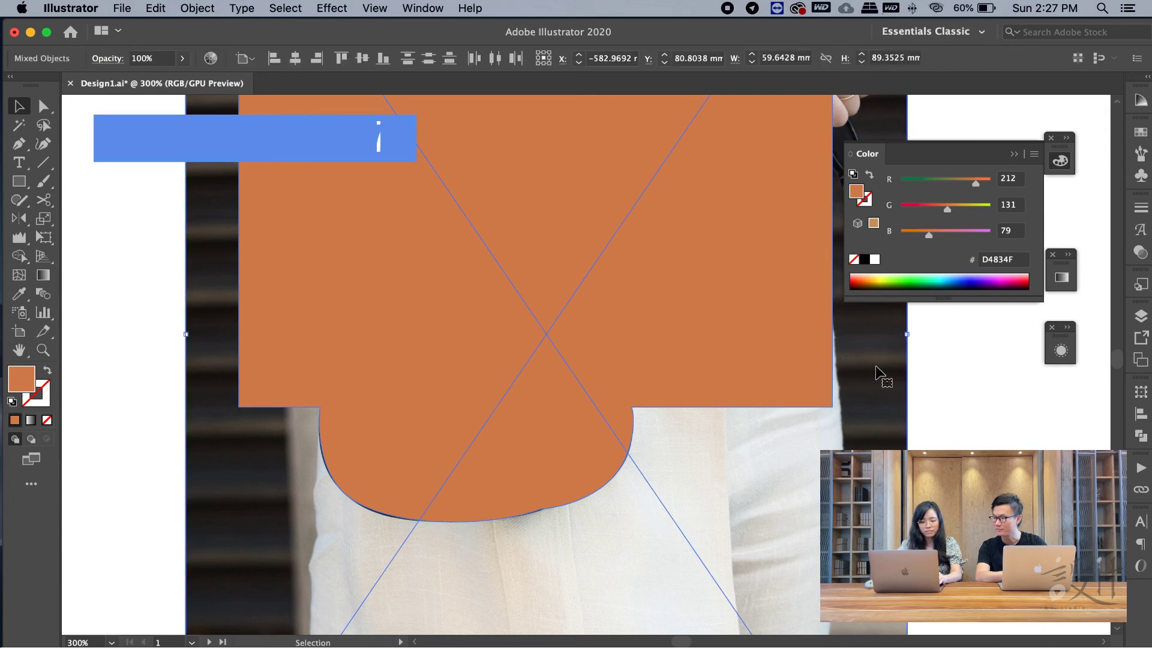
key(super+7)
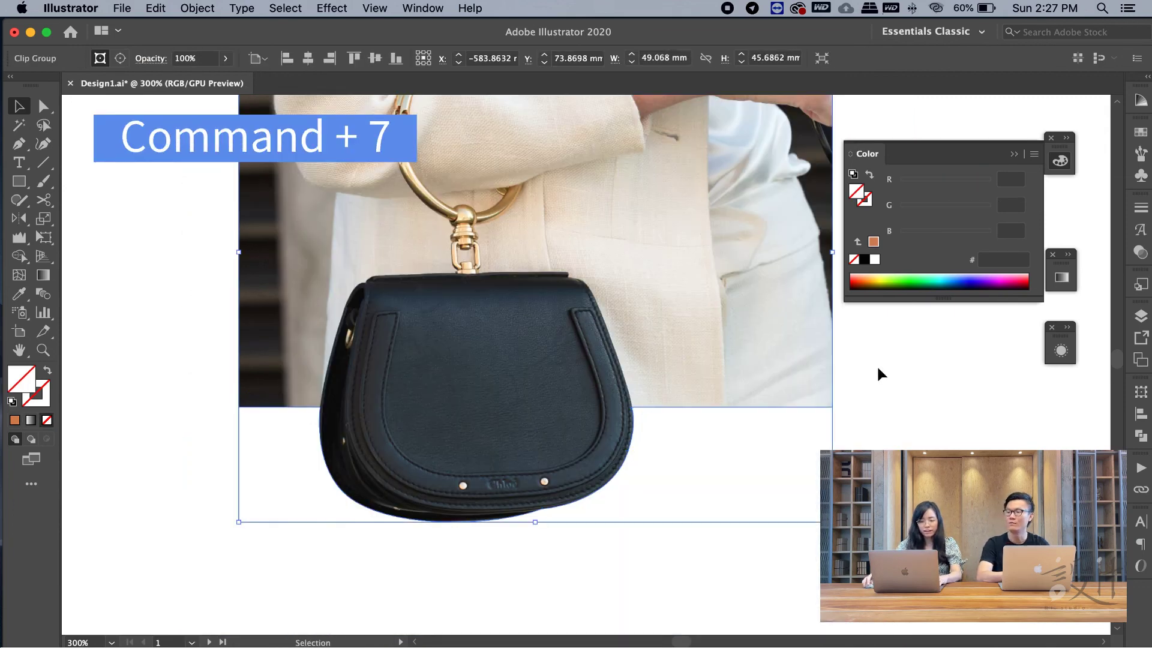
click(939, 413)
scroll(938, 413, down, 1)
drag(368, 211, 249, 250)
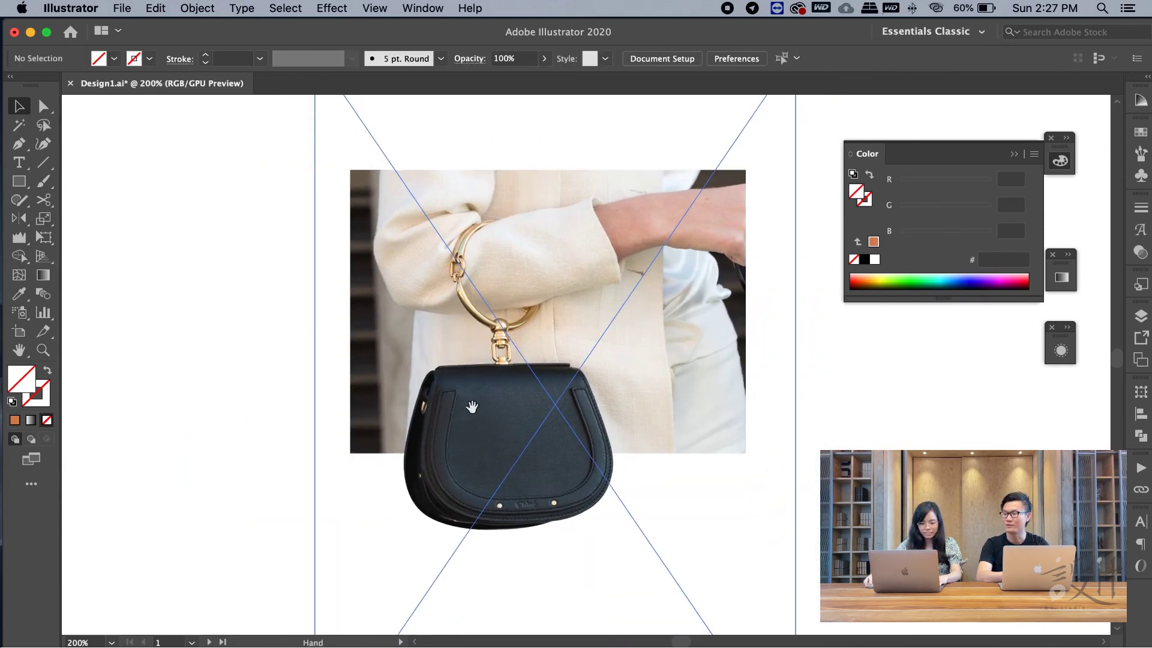